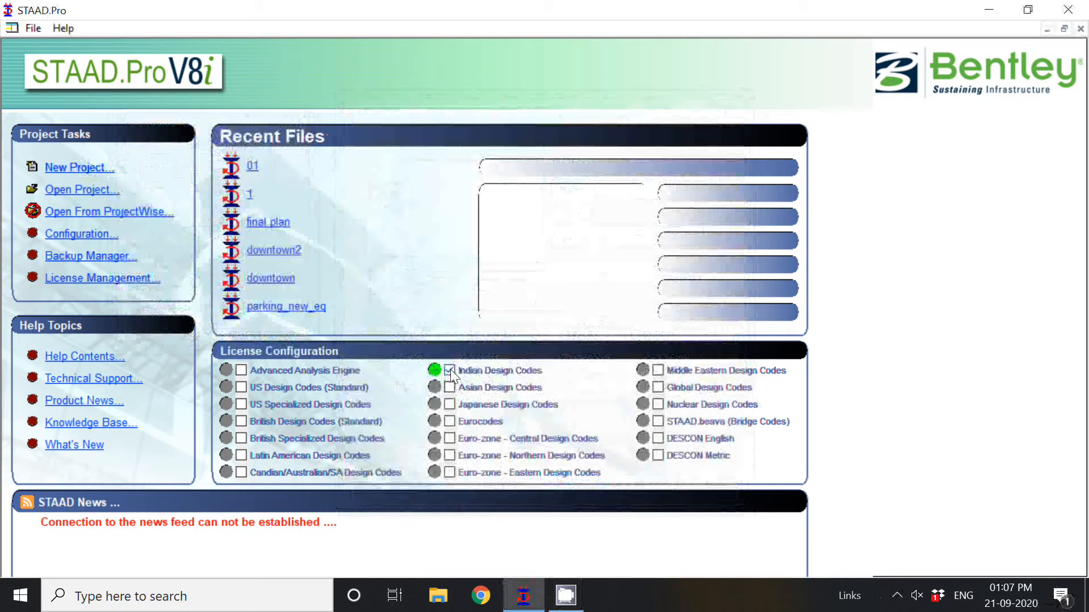
Start a new project as a Space structure with the file name 2.
{"action": "left_click", "coordinate": [74, 167]}
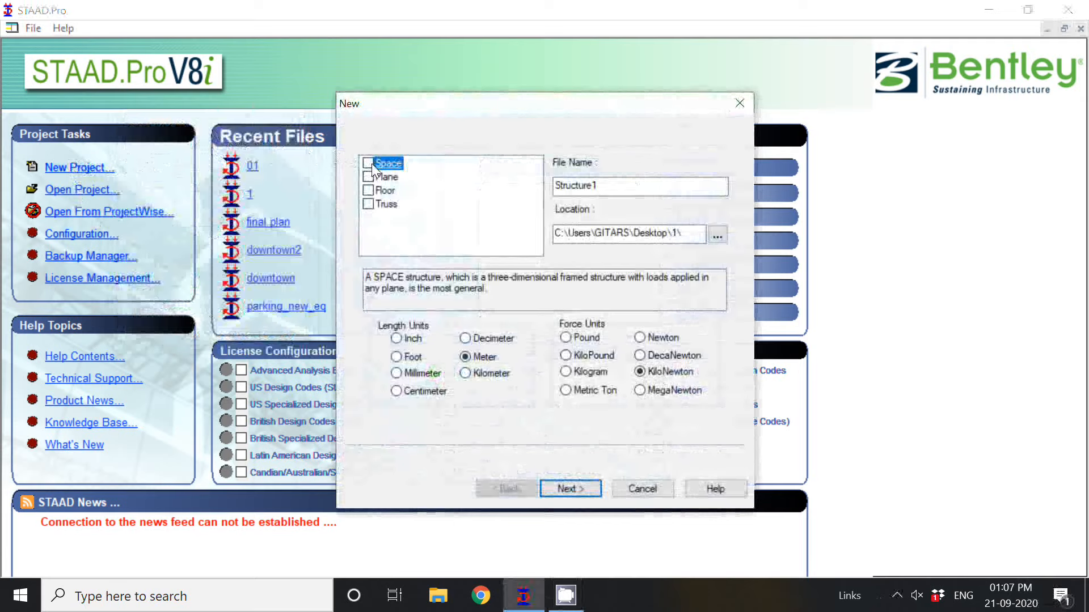
{"action": "left_click", "coordinate": [370, 164]}
{"action": "left_click", "coordinate": [630, 191]}
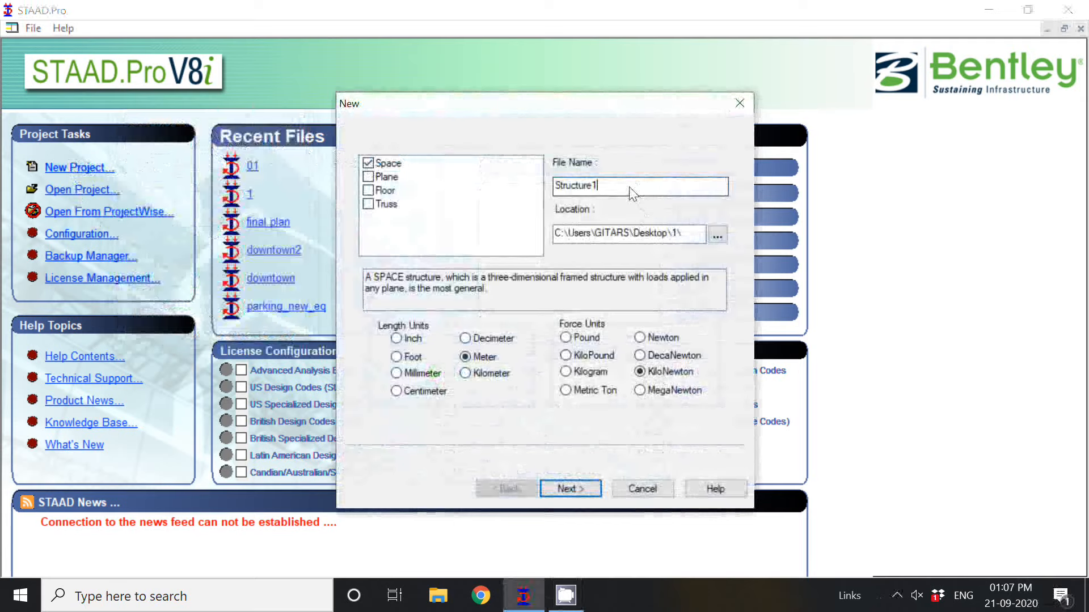
{"action": "type", "text": "2"}
{"action": "double_click", "coordinate": [627, 193]}
{"action": "type", "text": "2"}
Set folder 1 on the Desktop as the project location and create the project with metre and kilonewton units and Add Beam.
{"action": "left_click", "coordinate": [717, 235]}
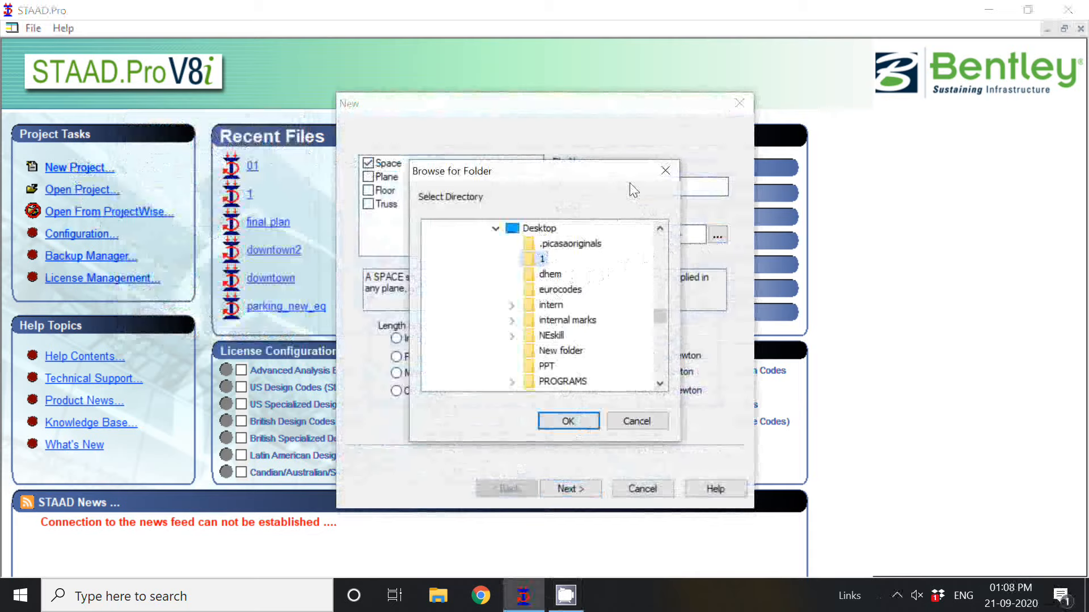
{"action": "left_click", "coordinate": [569, 420]}
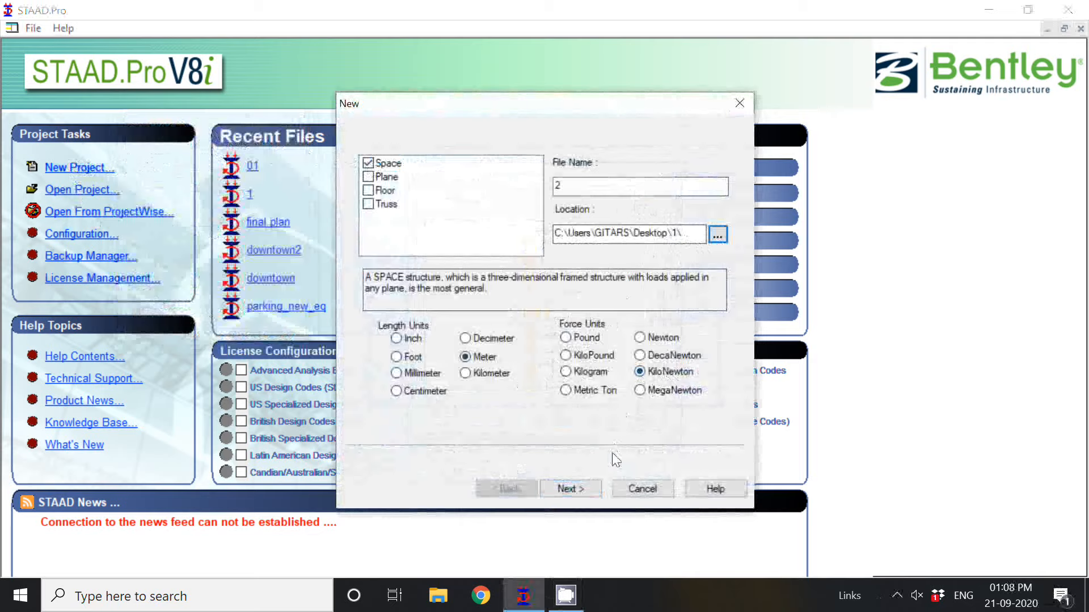
{"action": "left_click", "coordinate": [577, 489]}
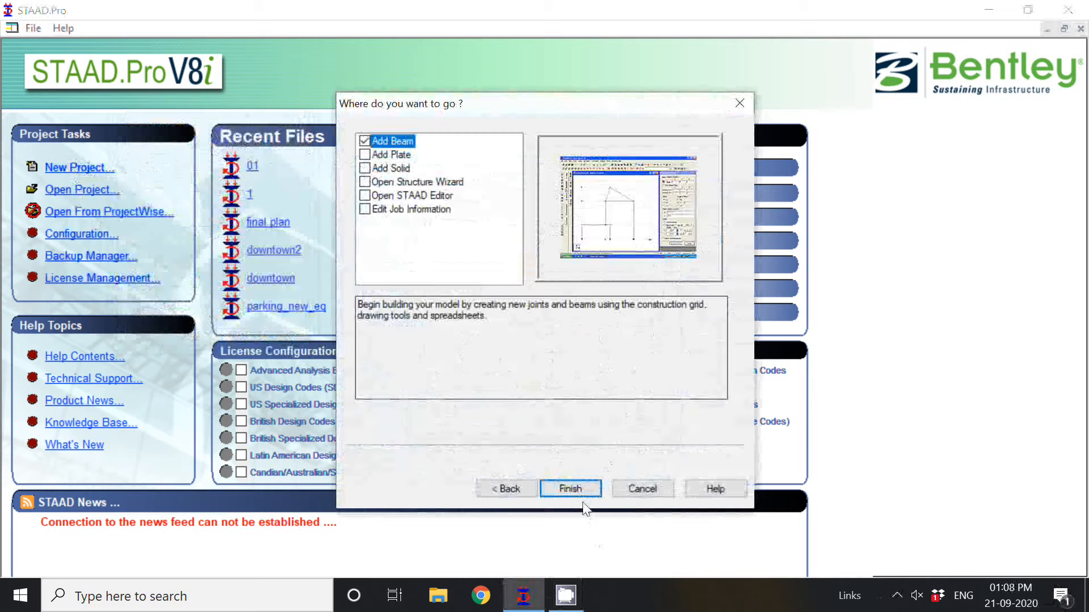
{"action": "left_click", "coordinate": [569, 489]}
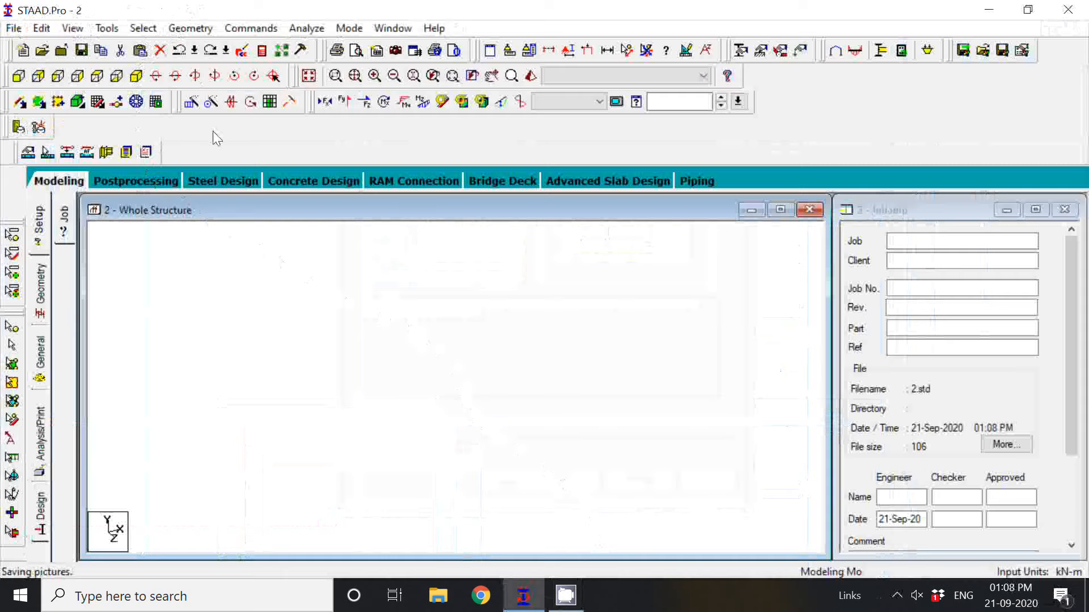
Run the Structure Wizard and open the parameters for a Bay Frame from the Frame Models.
{"action": "left_click", "coordinate": [190, 28]}
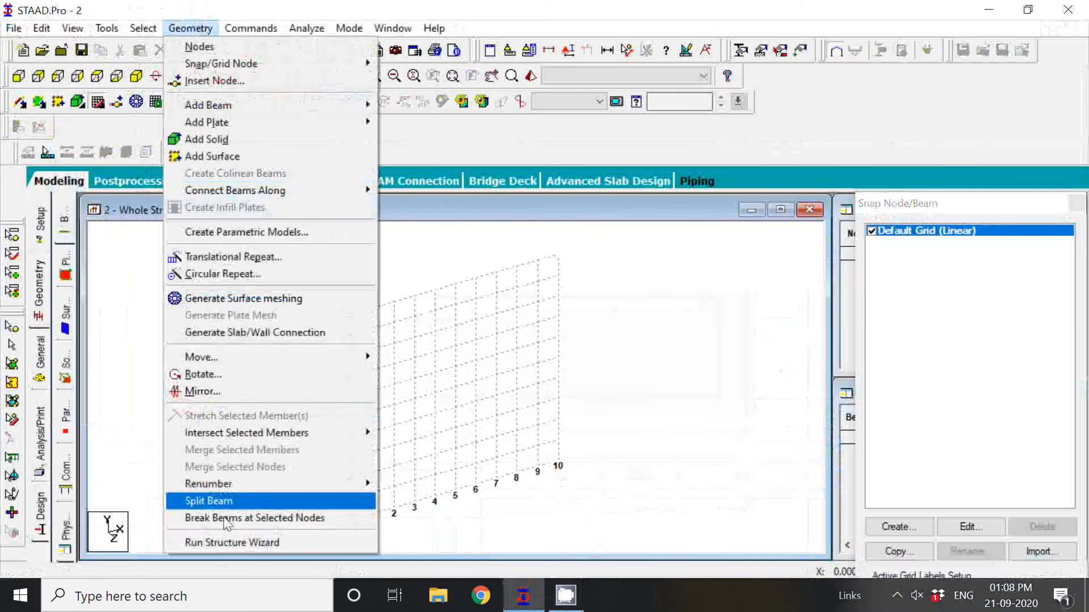
{"action": "left_click", "coordinate": [234, 542]}
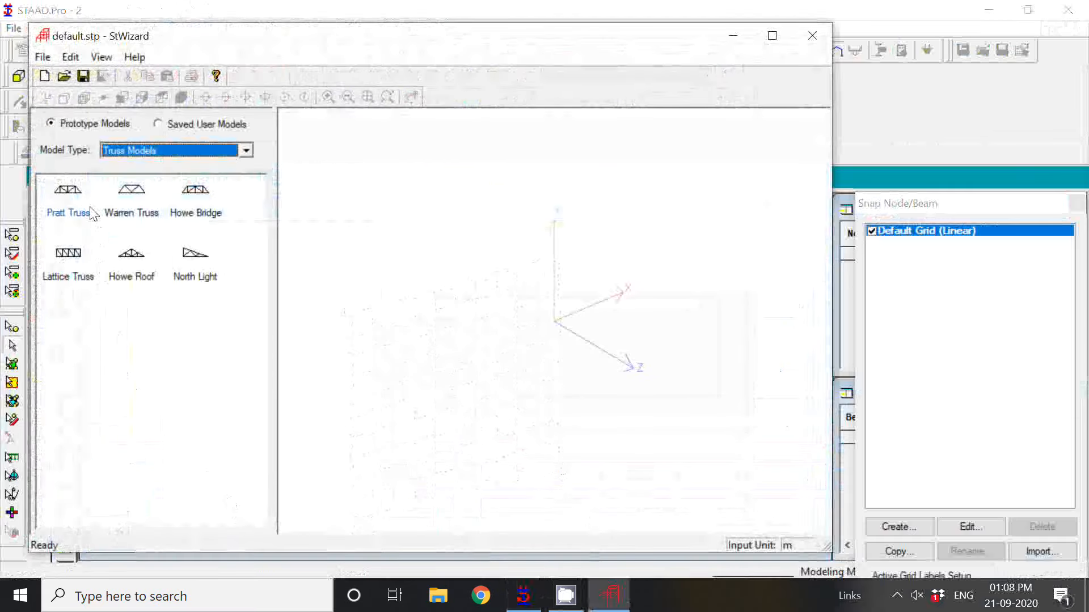
{"action": "left_click", "coordinate": [137, 151]}
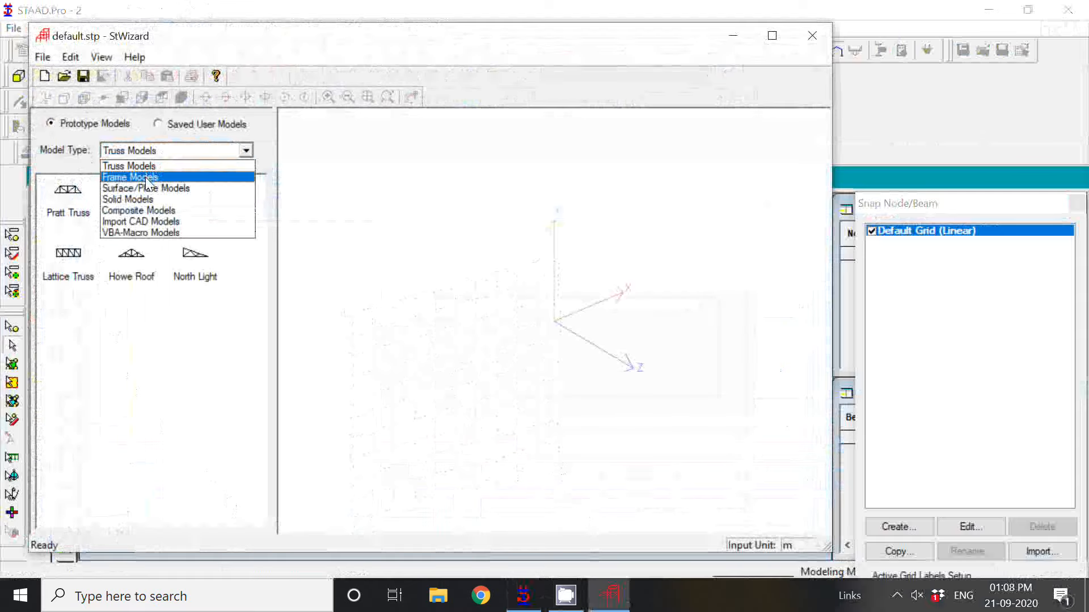
{"action": "left_click", "coordinate": [146, 176]}
{"action": "left_click", "coordinate": [146, 180]}
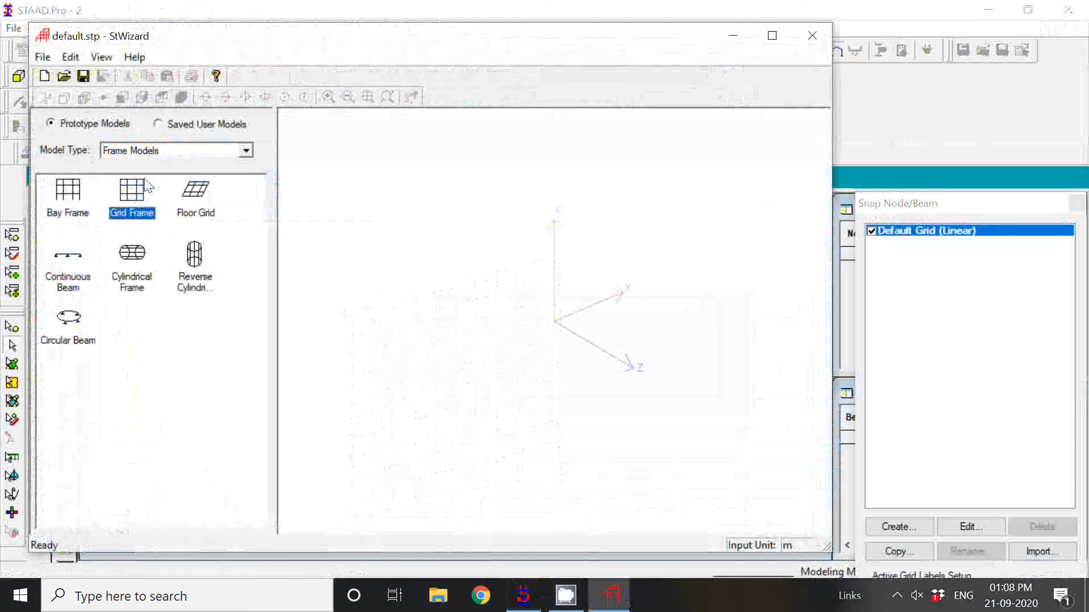
{"action": "left_click", "coordinate": [71, 196]}
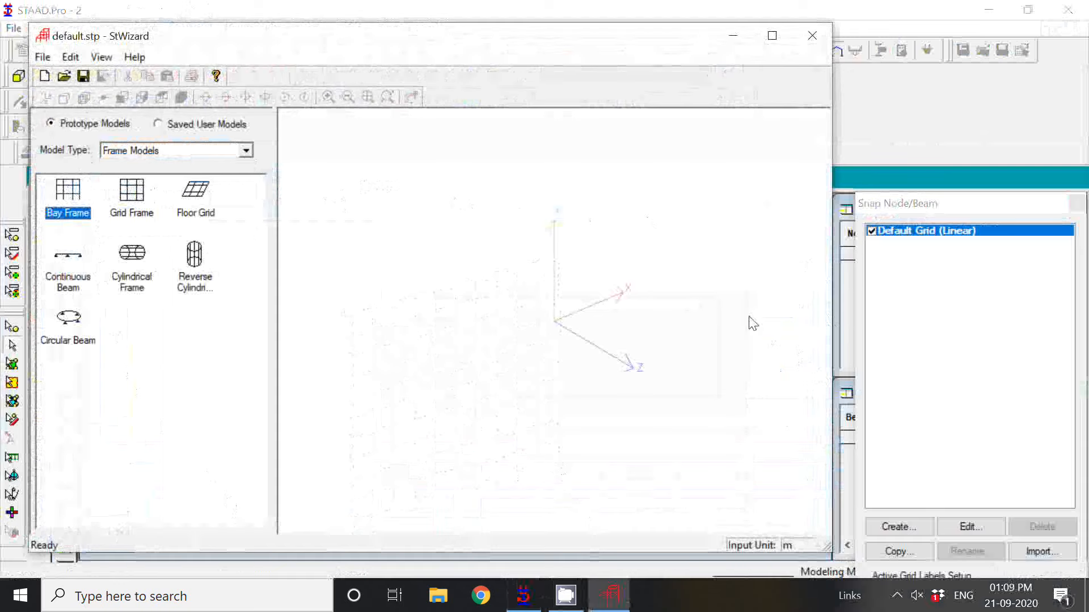
{"action": "left_click_drag", "start_coordinate": [667, 56], "coordinate": [816, 163]}
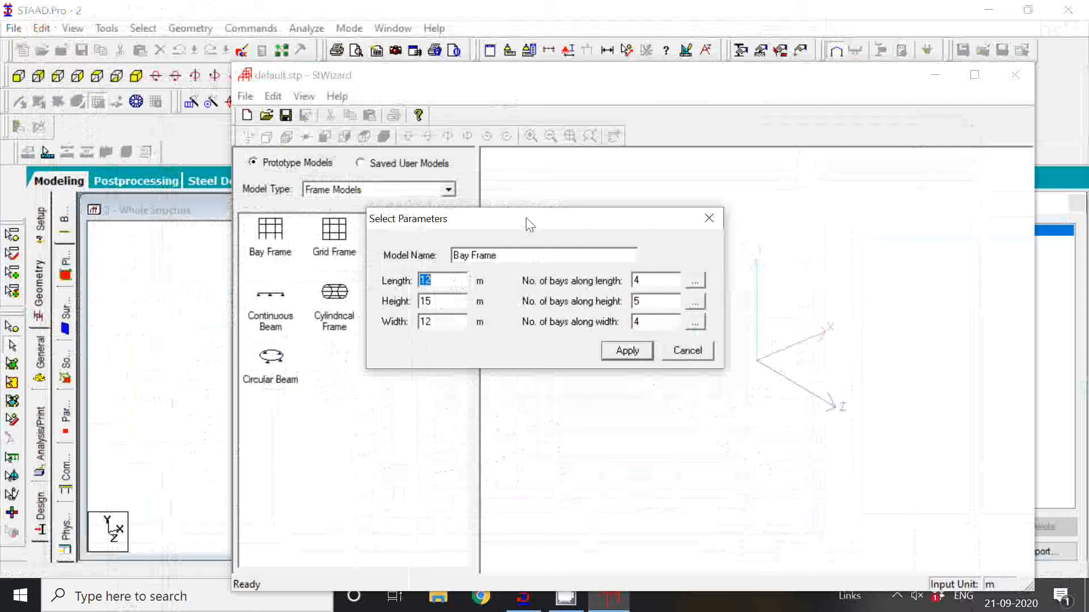
{"action": "left_click_drag", "start_coordinate": [527, 220], "coordinate": [528, 192]}
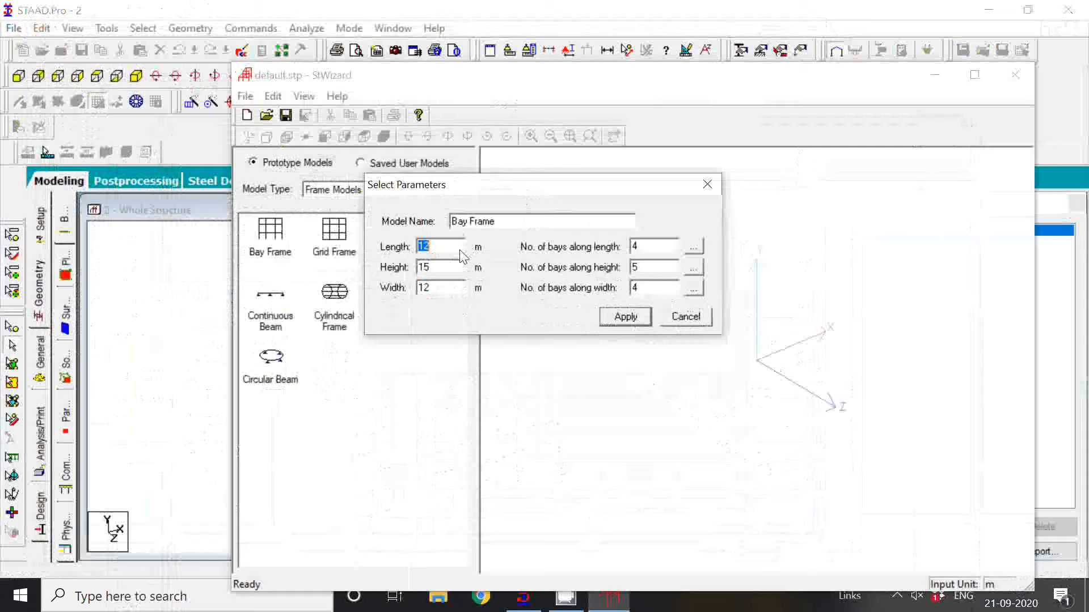
Check the individual bay lengths along the frame's height.
{"action": "left_click", "coordinate": [447, 269]}
{"action": "left_click", "coordinate": [694, 268]}
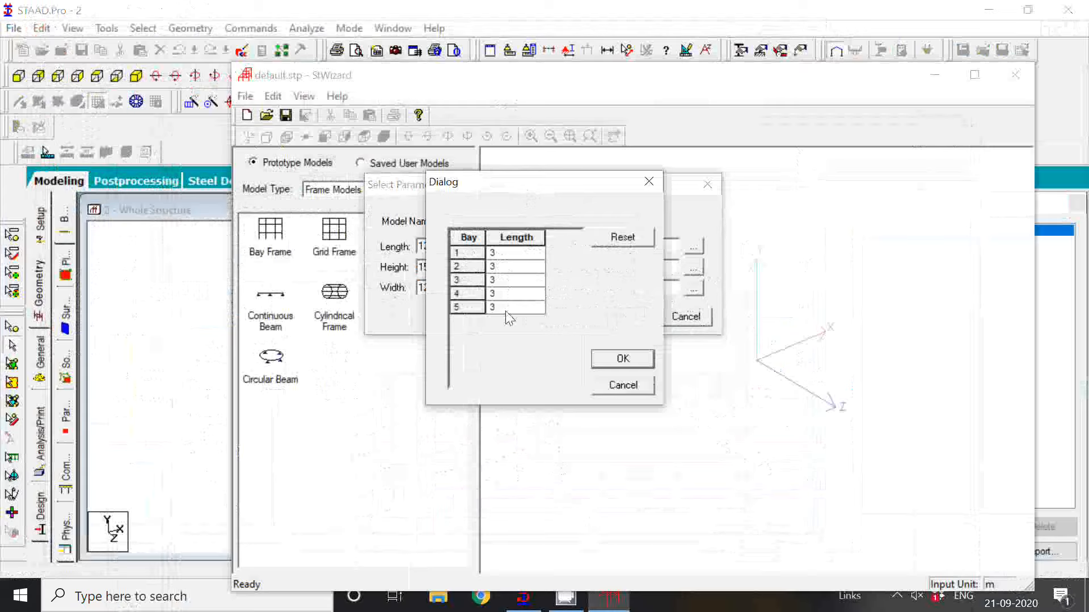
{"action": "left_click", "coordinate": [622, 359]}
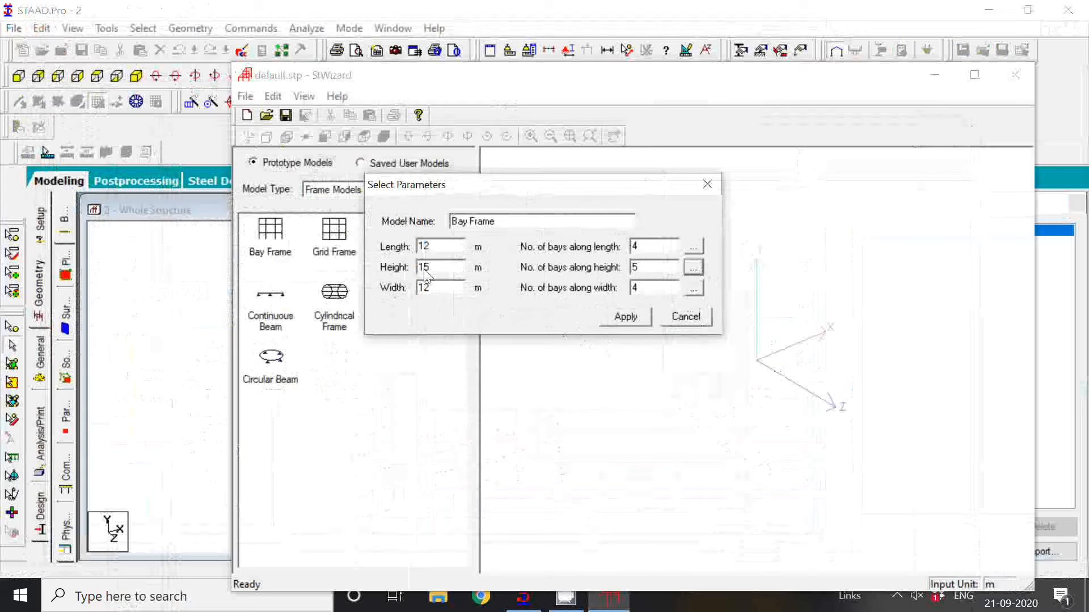
Set the frame's length to 11 m with 3 bays along the length.
{"action": "left_click", "coordinate": [442, 248]}
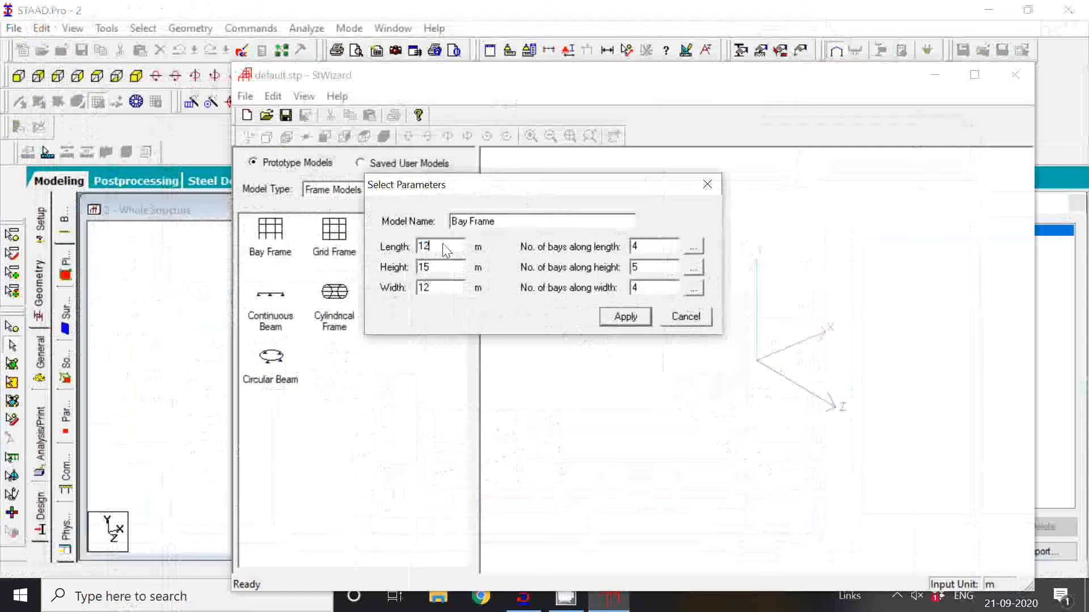
{"action": "double_click", "coordinate": [446, 250]}
{"action": "type", "text": "11"}
{"action": "double_click", "coordinate": [640, 248]}
{"action": "type", "text": "3"}
Set the three bays along the length to 4, 3 and 4 m.
{"action": "left_click", "coordinate": [694, 250]}
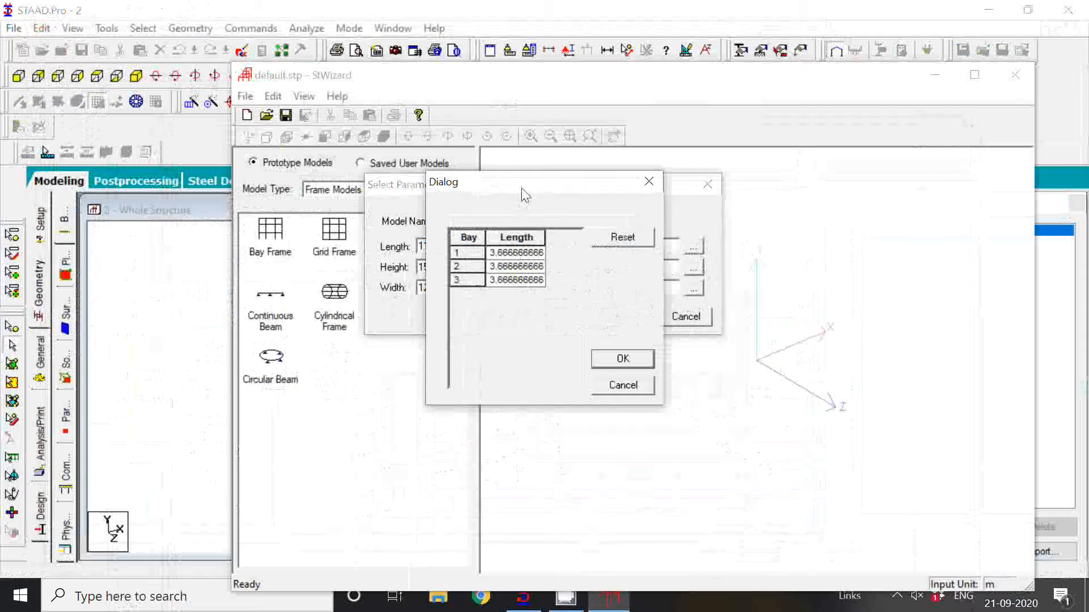
{"action": "left_click_drag", "start_coordinate": [522, 193], "coordinate": [711, 232]}
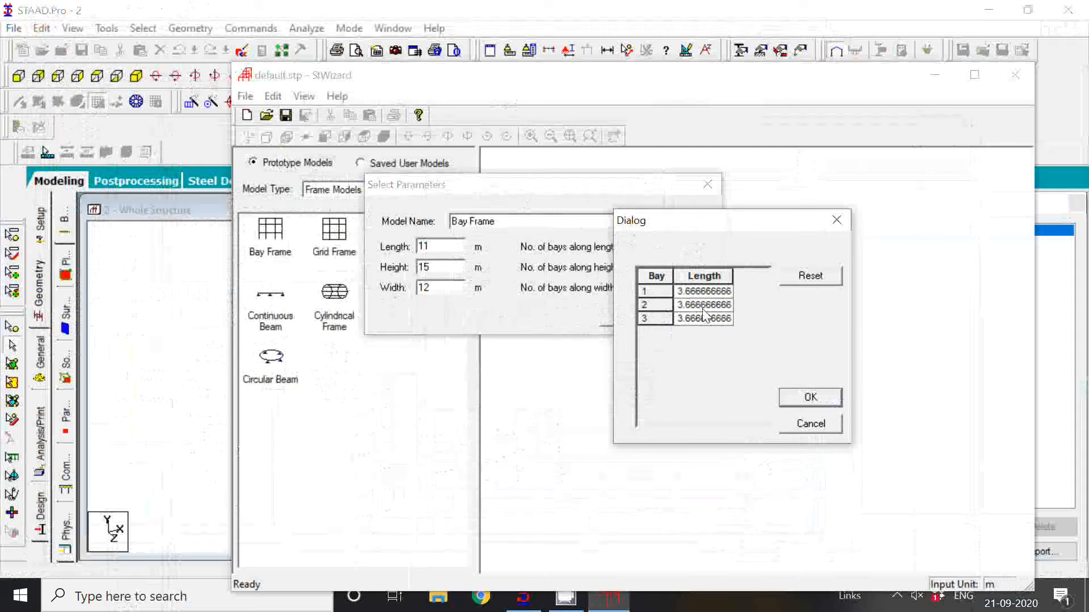
{"action": "double_click", "coordinate": [704, 296]}
{"action": "double_click", "coordinate": [703, 296]}
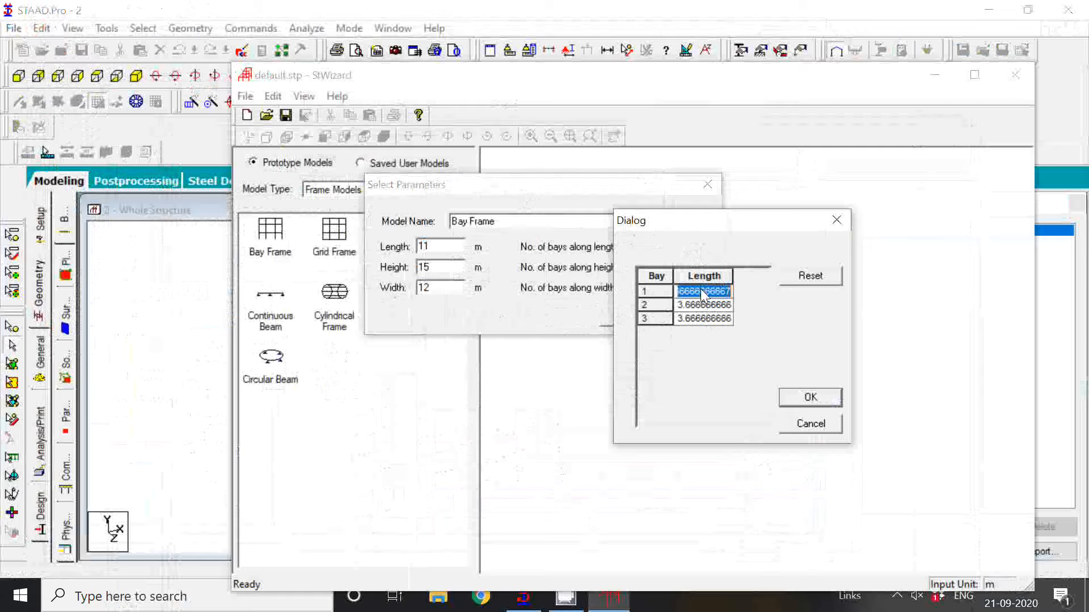
{"action": "type", "text": "4"}
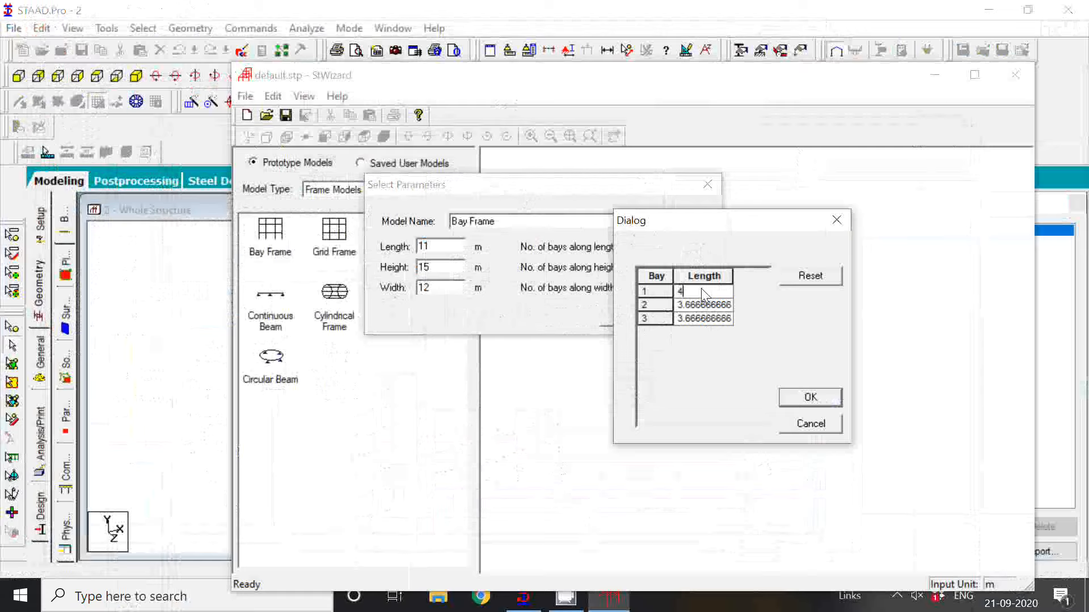
{"action": "double_click", "coordinate": [704, 305]}
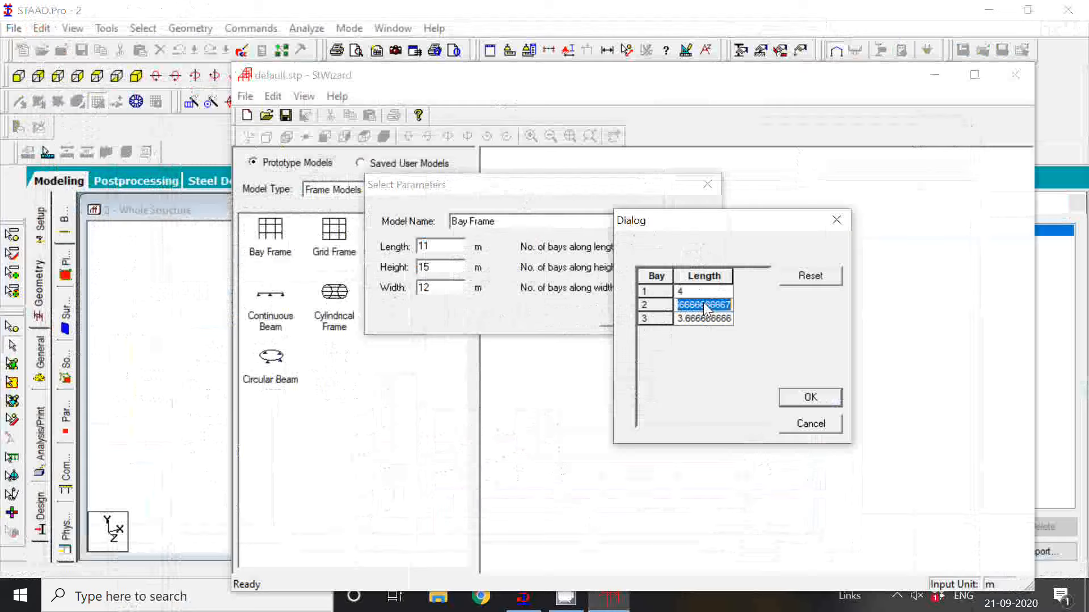
{"action": "type", "text": "3"}
{"action": "double_click", "coordinate": [706, 319]}
{"action": "type", "text": "4"}
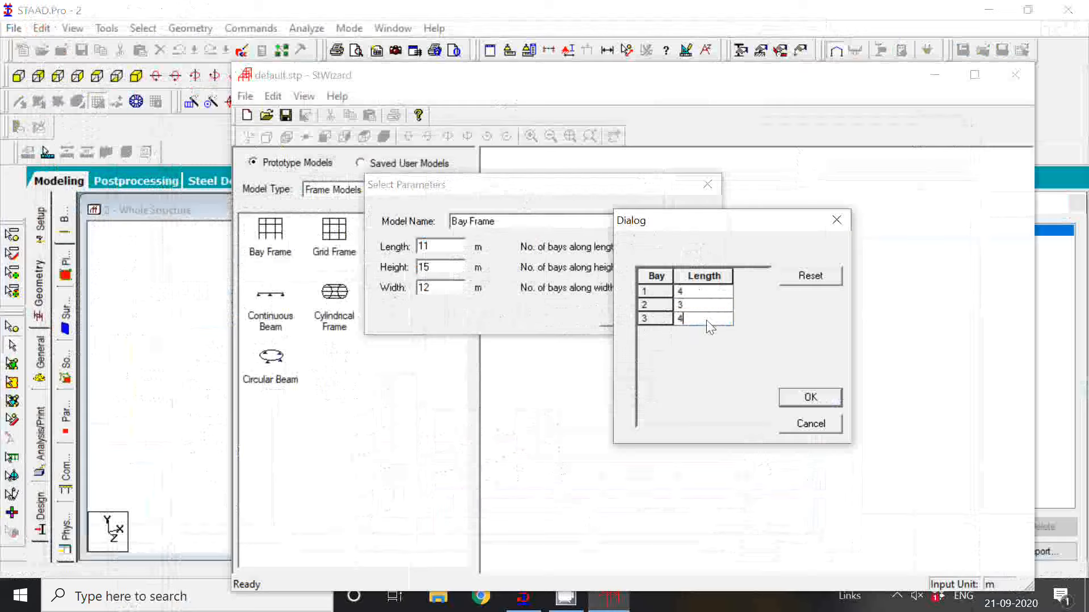
{"action": "left_click", "coordinate": [810, 398]}
Set the frame's width to 9 m with 2 bays along the width.
{"action": "double_click", "coordinate": [457, 290]}
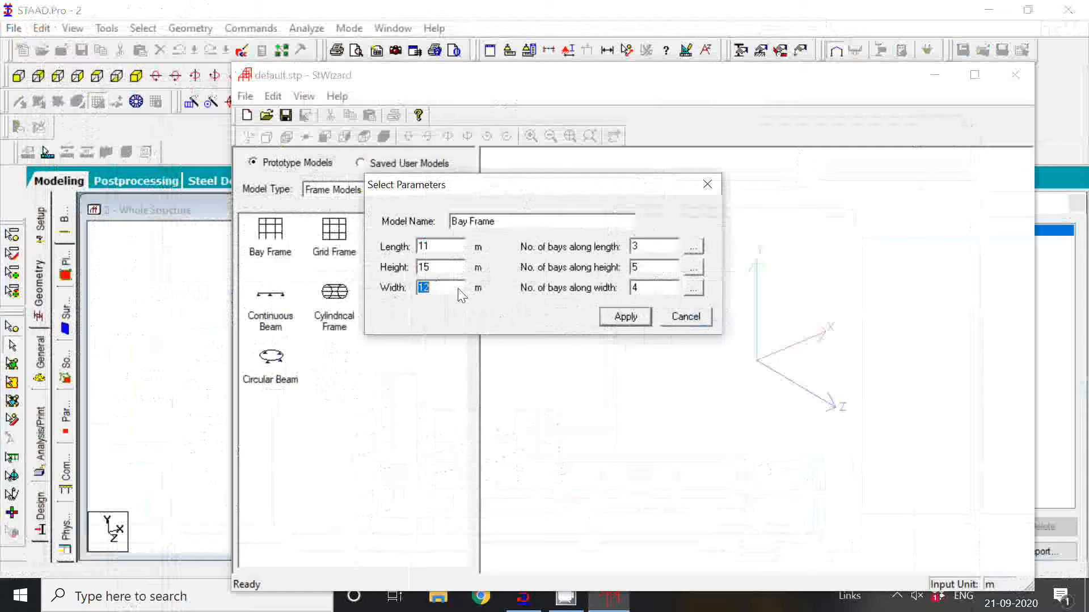
{"action": "type", "text": "9"}
{"action": "double_click", "coordinate": [645, 289]}
{"action": "type", "text": "2"}
Set the two bays along the width to 5 and 4 m.
{"action": "left_click", "coordinate": [693, 289]}
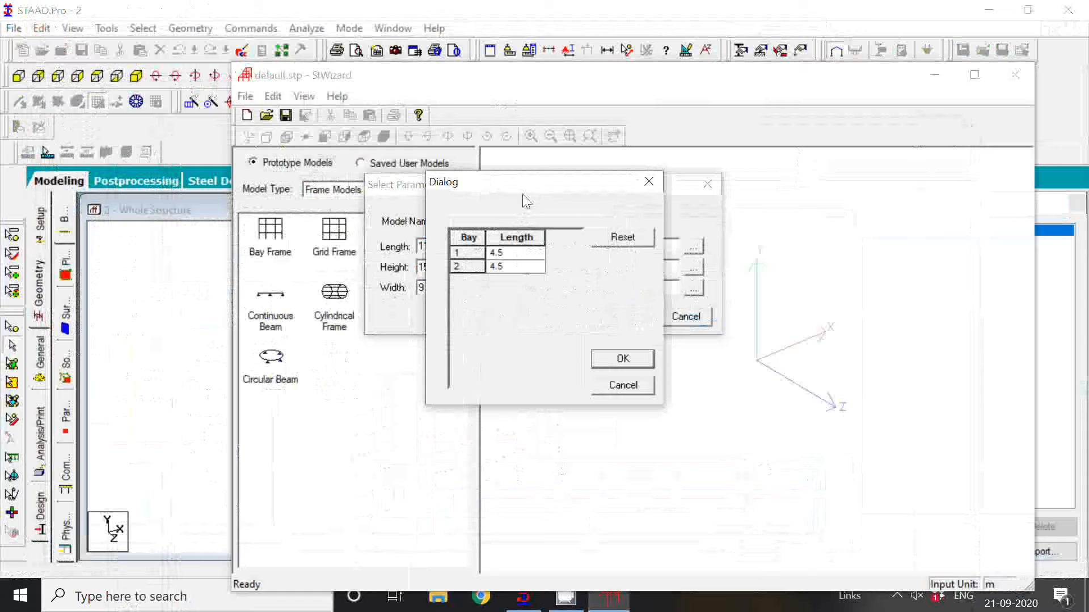
{"action": "double_click", "coordinate": [508, 255]}
{"action": "type", "text": "5"}
{"action": "left_click", "coordinate": [509, 265]}
{"action": "left_click", "coordinate": [510, 266]}
{"action": "type", "text": "4"}
{"action": "left_click", "coordinate": [617, 362]}
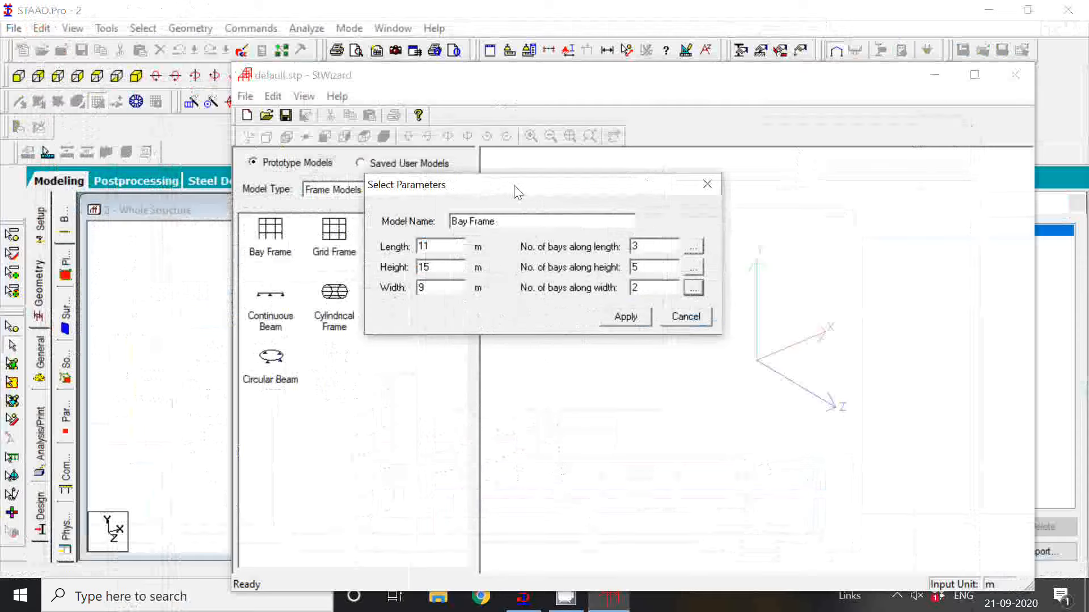
Review the individual bay lengths along the frame's height, length and width.
{"action": "left_click_drag", "start_coordinate": [516, 191], "coordinate": [669, 191]}
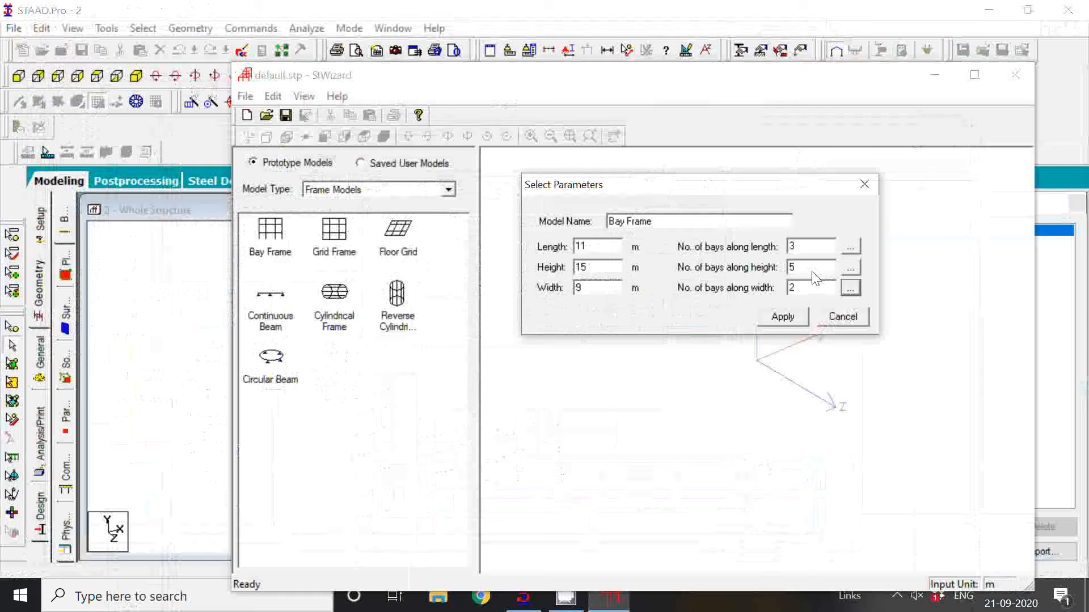
{"action": "left_click", "coordinate": [850, 268]}
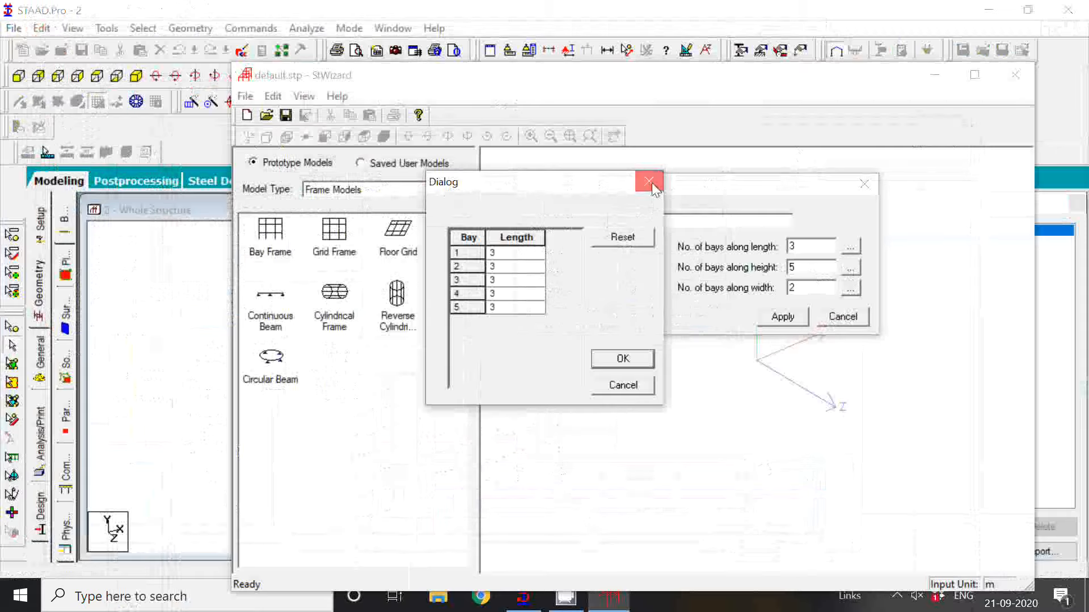
{"action": "left_click", "coordinate": [649, 182]}
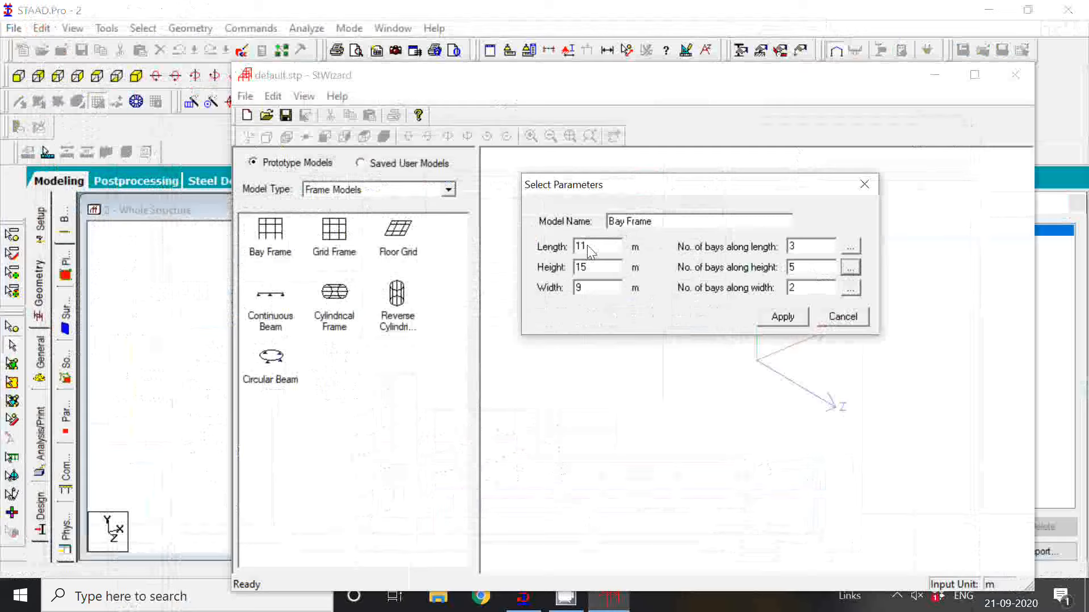
{"action": "left_click", "coordinate": [854, 249]}
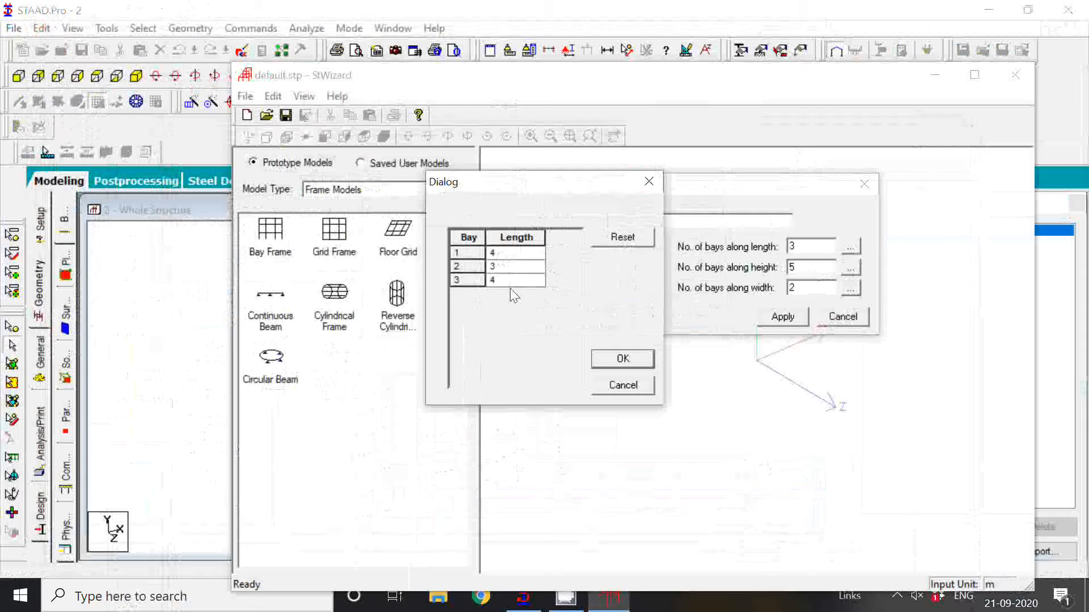
{"action": "left_click", "coordinate": [650, 183]}
{"action": "left_click", "coordinate": [615, 288]}
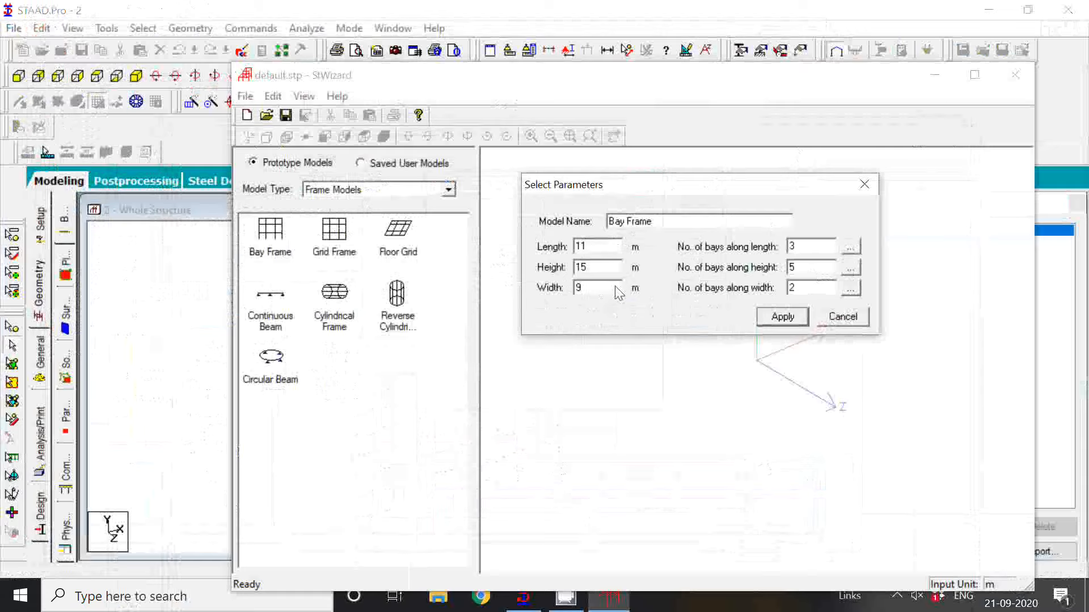
{"action": "left_click", "coordinate": [851, 290]}
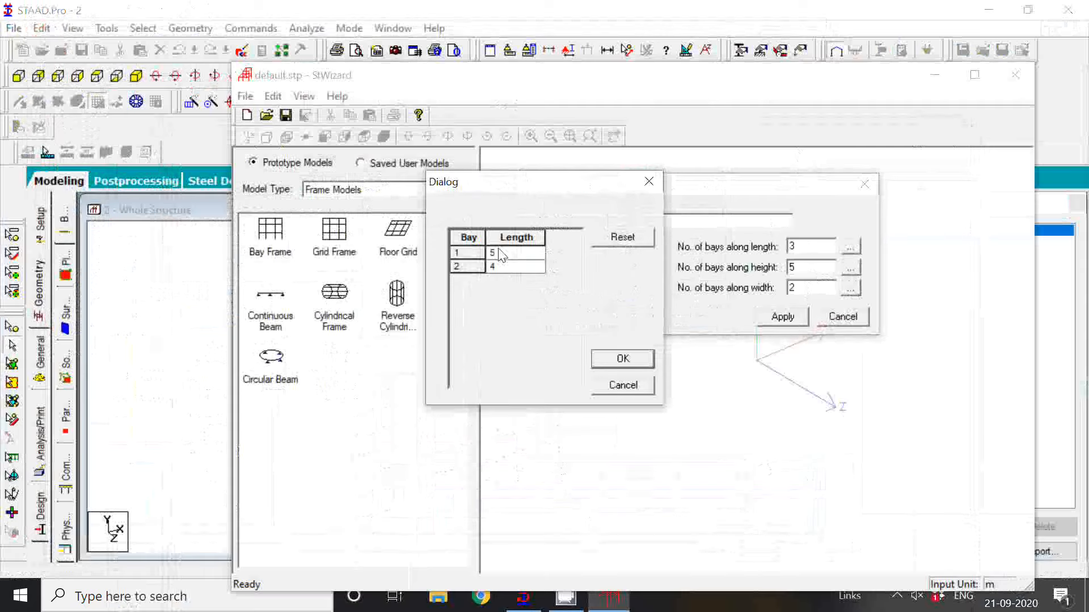
{"action": "left_click", "coordinate": [622, 359]}
Generate the bay frame from the entered parameters and transfer it into the main STAAD.Pro model.
{"action": "left_click", "coordinate": [797, 322]}
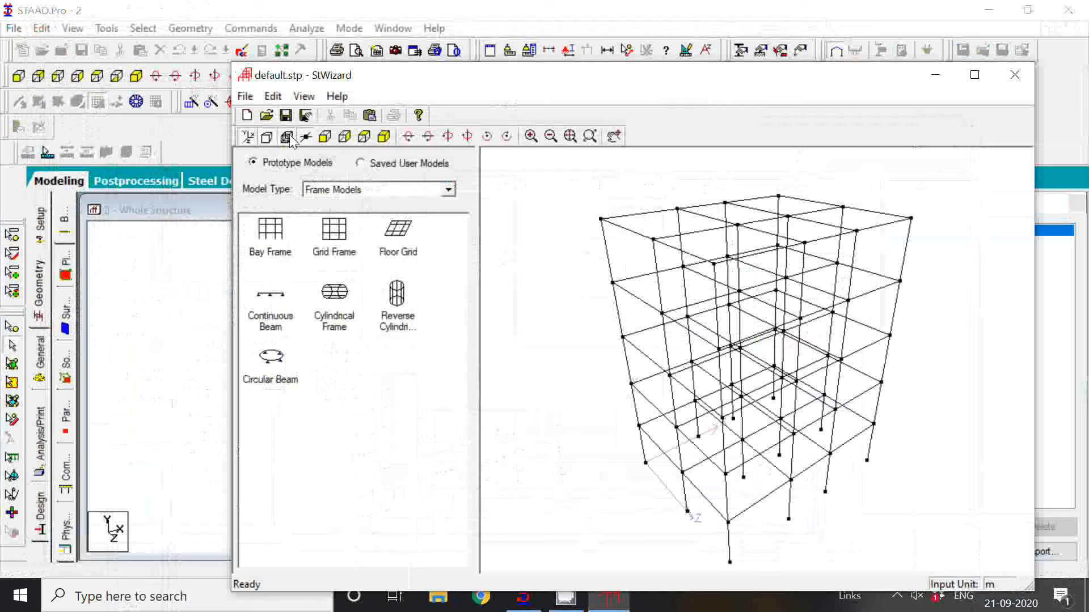
{"action": "left_click", "coordinate": [370, 115]}
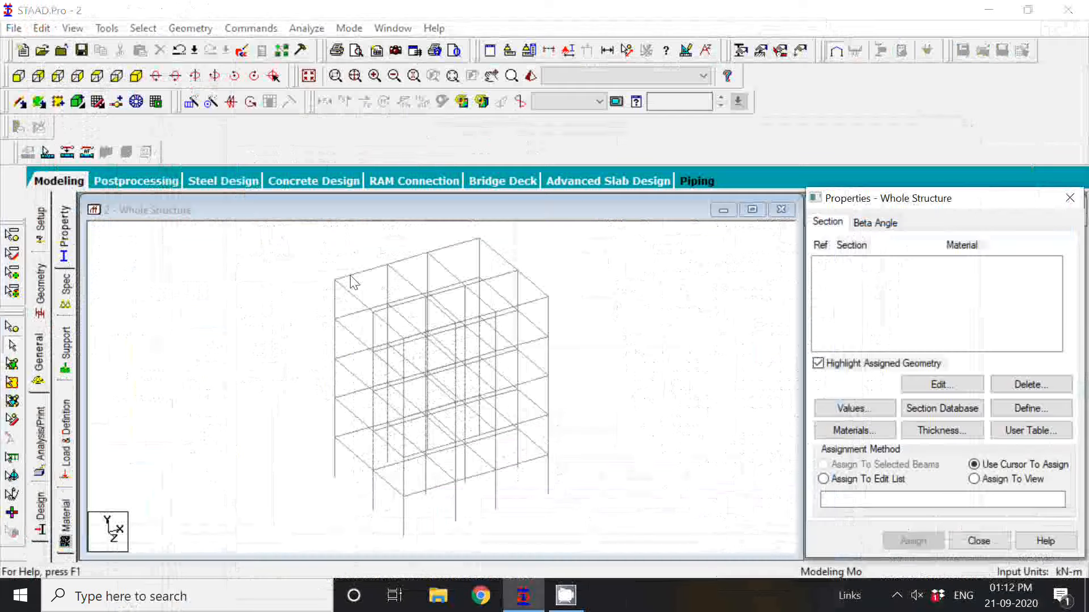
Check the member lengths and node coordinates of the storey columns along one corner of the frame.
{"action": "left_click", "coordinate": [362, 272]}
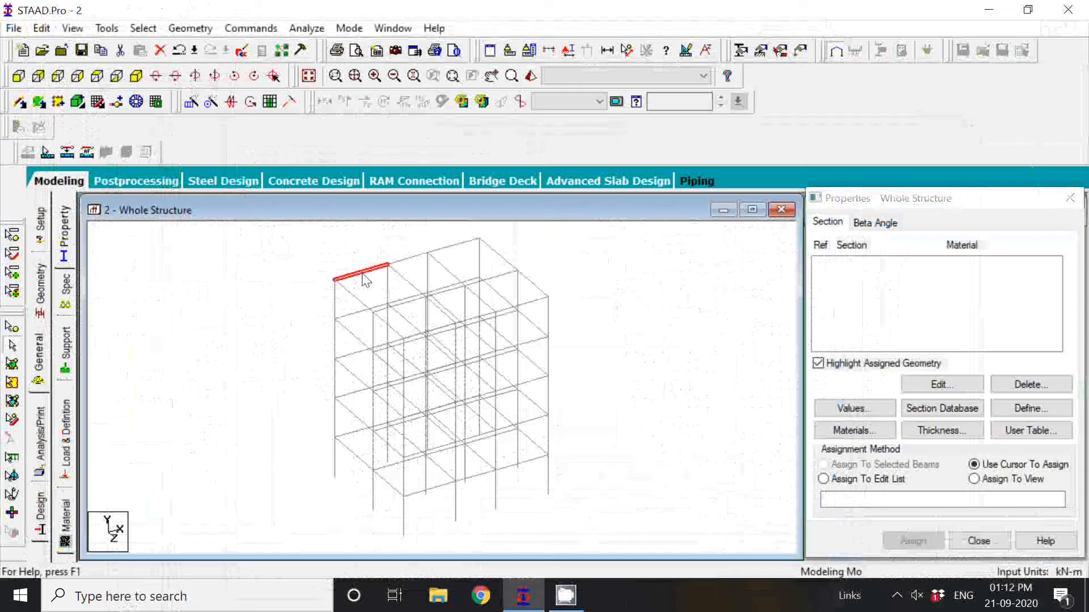
{"action": "left_click", "coordinate": [330, 459]}
{"action": "left_click", "coordinate": [336, 466]}
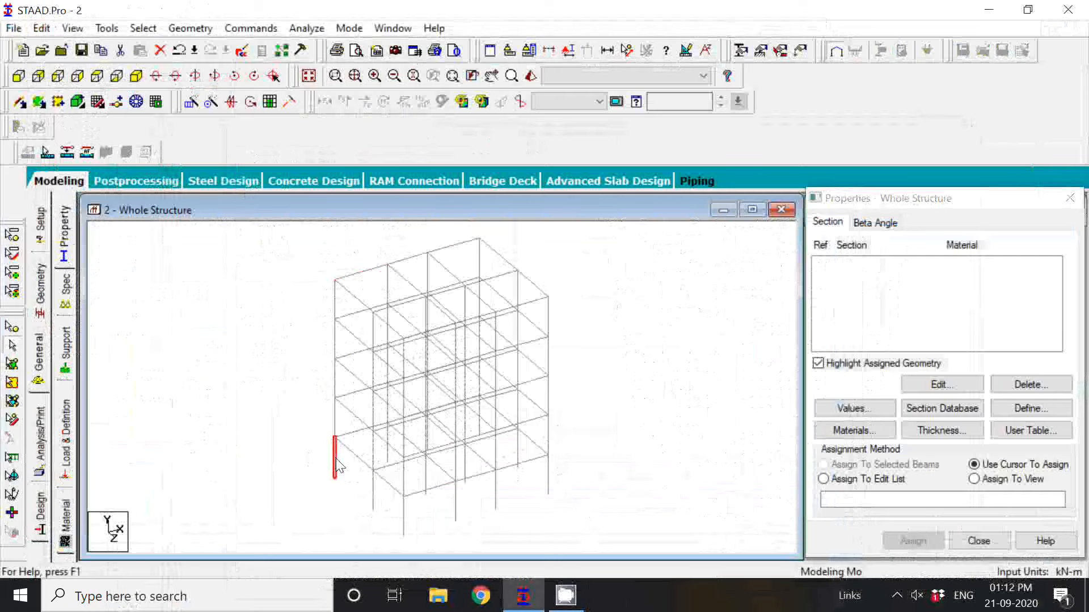
{"action": "double_click", "coordinate": [336, 466]}
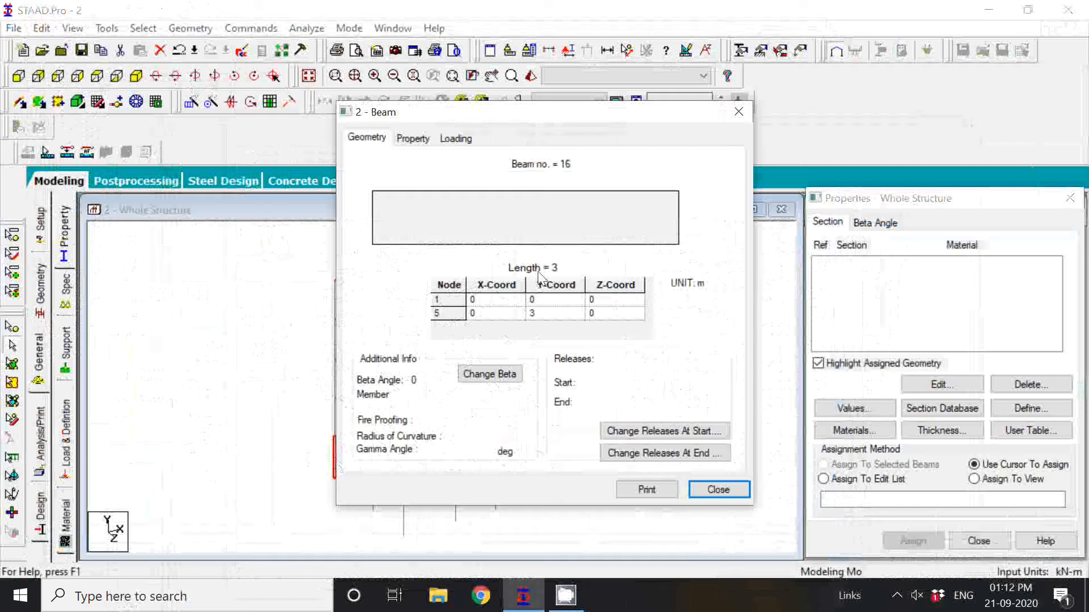
{"action": "left_click", "coordinate": [744, 111]}
{"action": "double_click", "coordinate": [334, 379]}
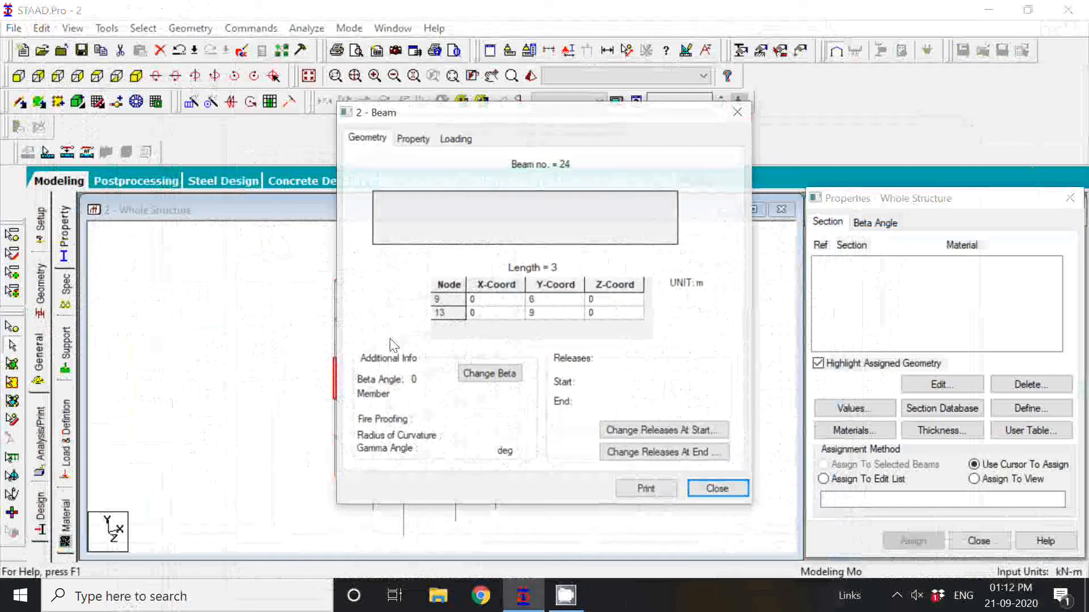
{"action": "left_click", "coordinate": [737, 112]}
{"action": "double_click", "coordinate": [335, 339]}
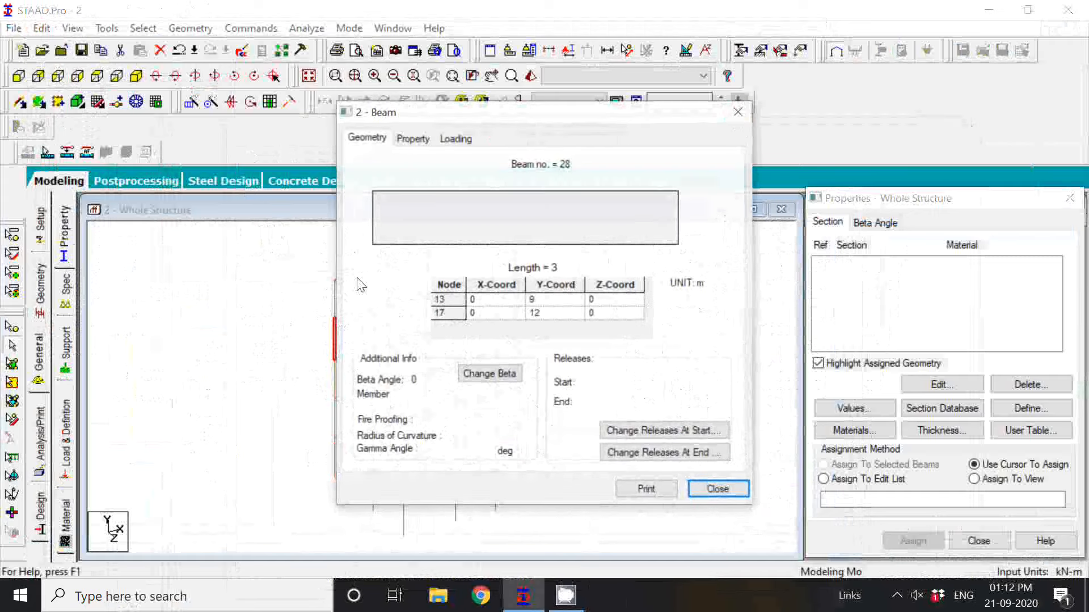
{"action": "left_click", "coordinate": [746, 112]}
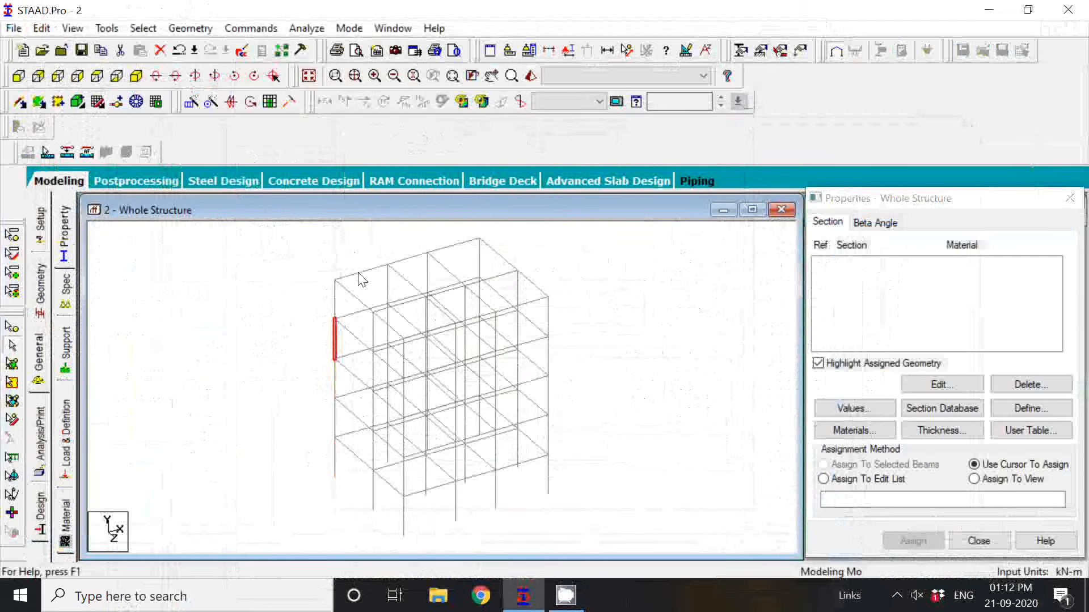
Check the lengths of the three top-storey beams along the frame's length.
{"action": "double_click", "coordinate": [358, 274]}
{"action": "double_click", "coordinate": [420, 255]}
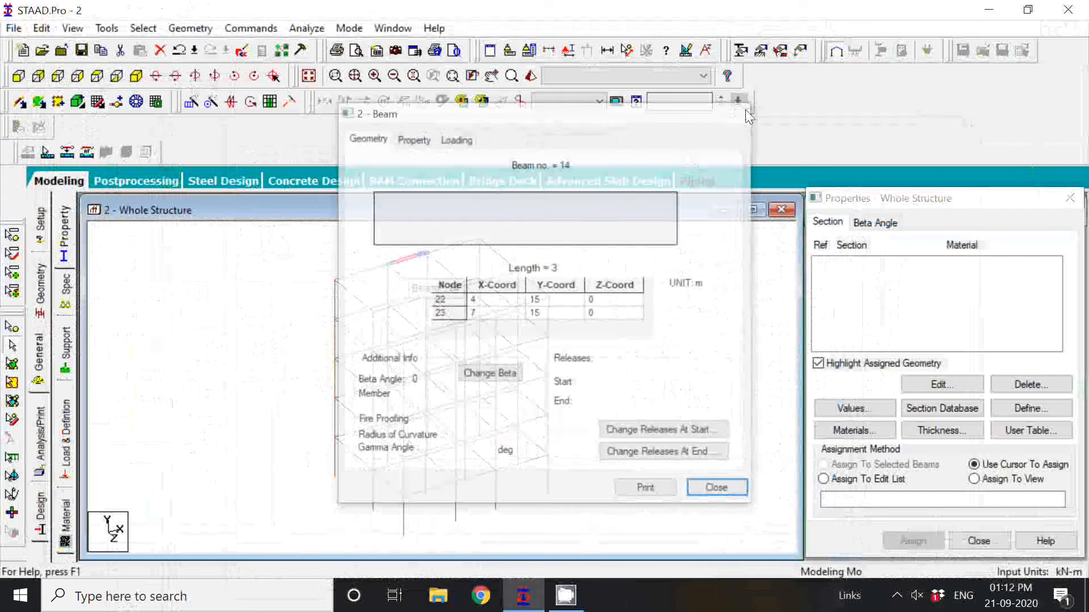
{"action": "double_click", "coordinate": [458, 253]}
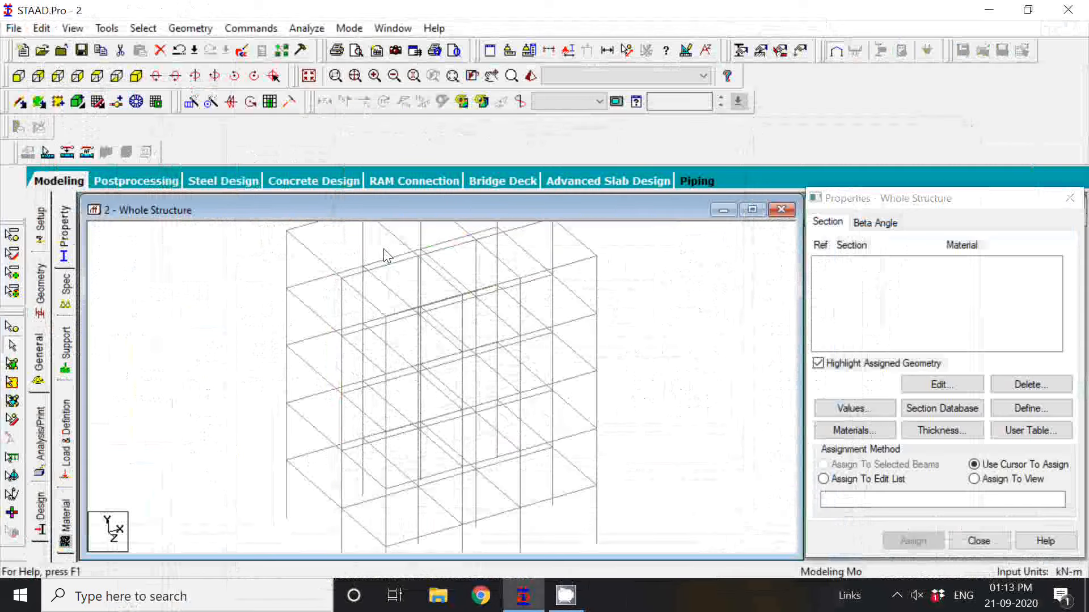
Check the lengths of the two adjacent beams along the frame's width, one level below the top.
{"action": "middle_click_drag", "start_coordinate": [383, 250], "coordinate": [366, 340]}
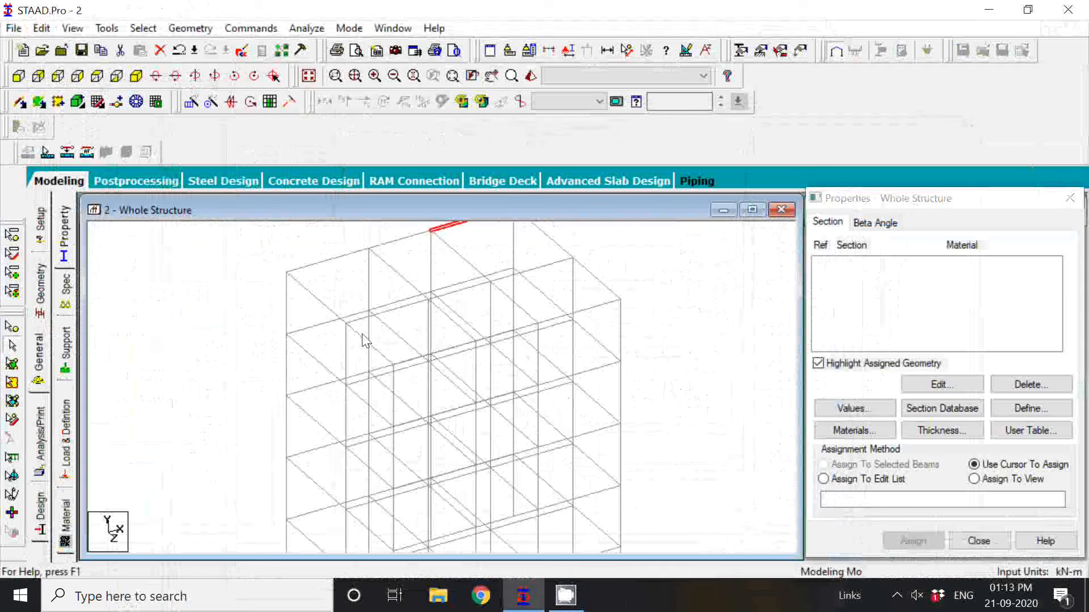
{"action": "scroll", "coordinate": [363, 334], "scroll_direction": "up", "scroll_amount": 1}
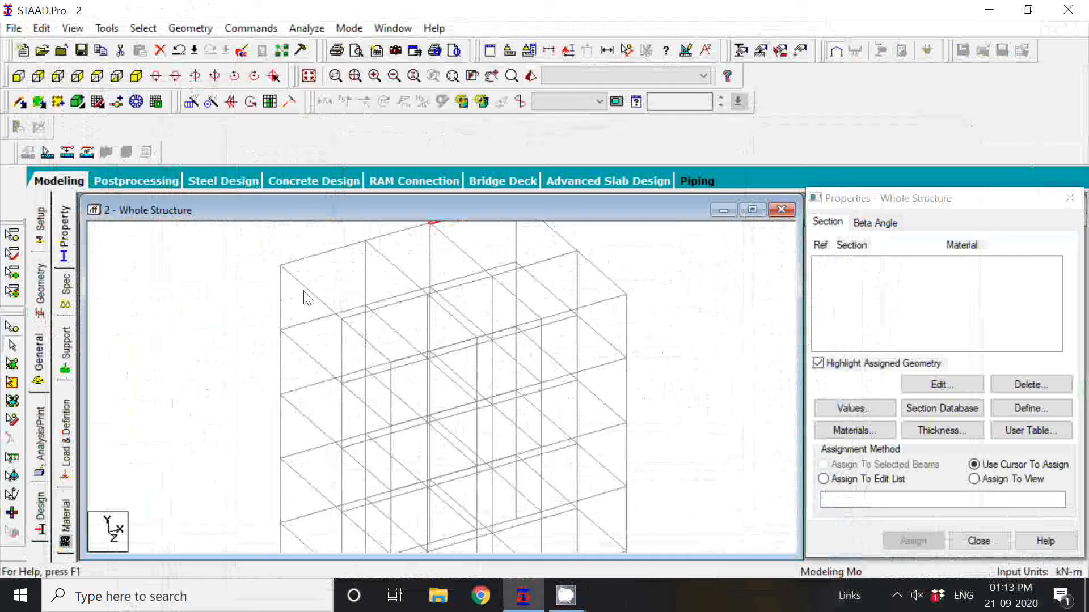
{"action": "scroll", "coordinate": [335, 263], "scroll_direction": "up", "scroll_amount": 2}
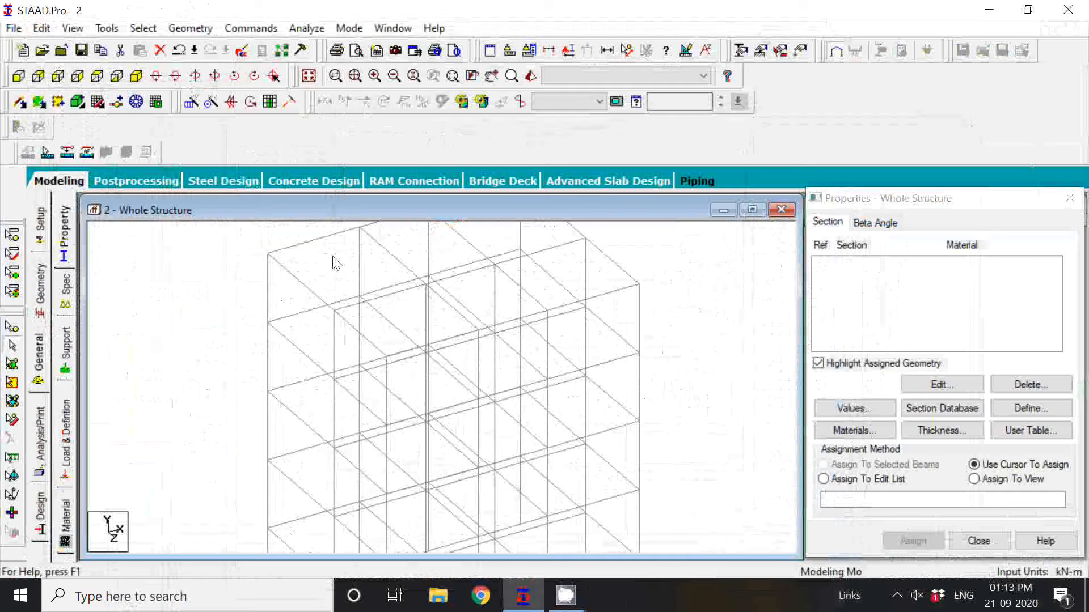
{"action": "scroll", "coordinate": [340, 300], "scroll_direction": "down", "scroll_amount": 2}
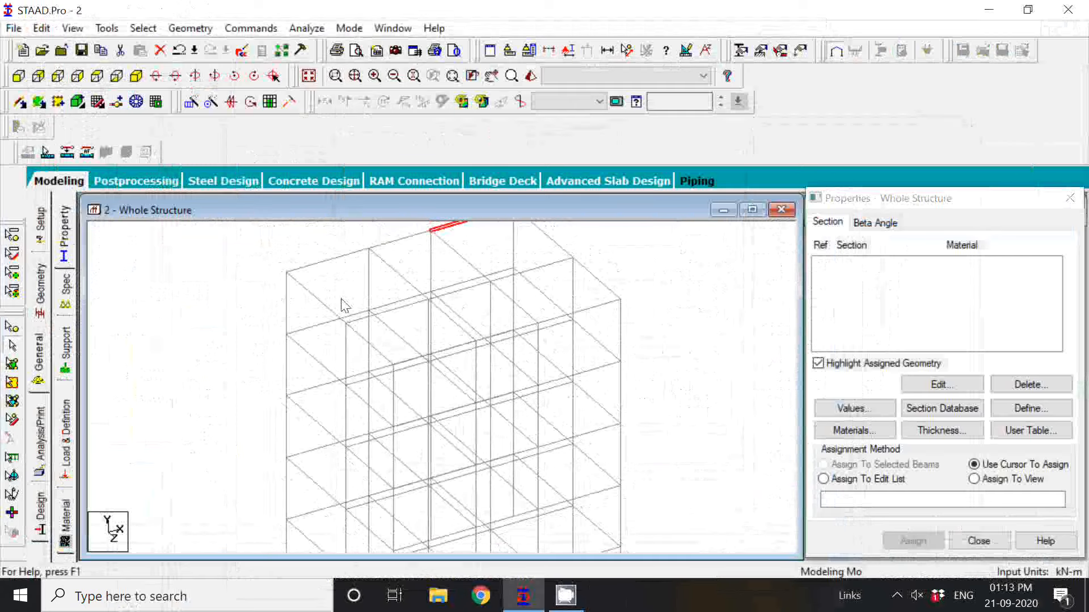
{"action": "double_click", "coordinate": [317, 369]}
{"action": "double_click", "coordinate": [363, 408]}
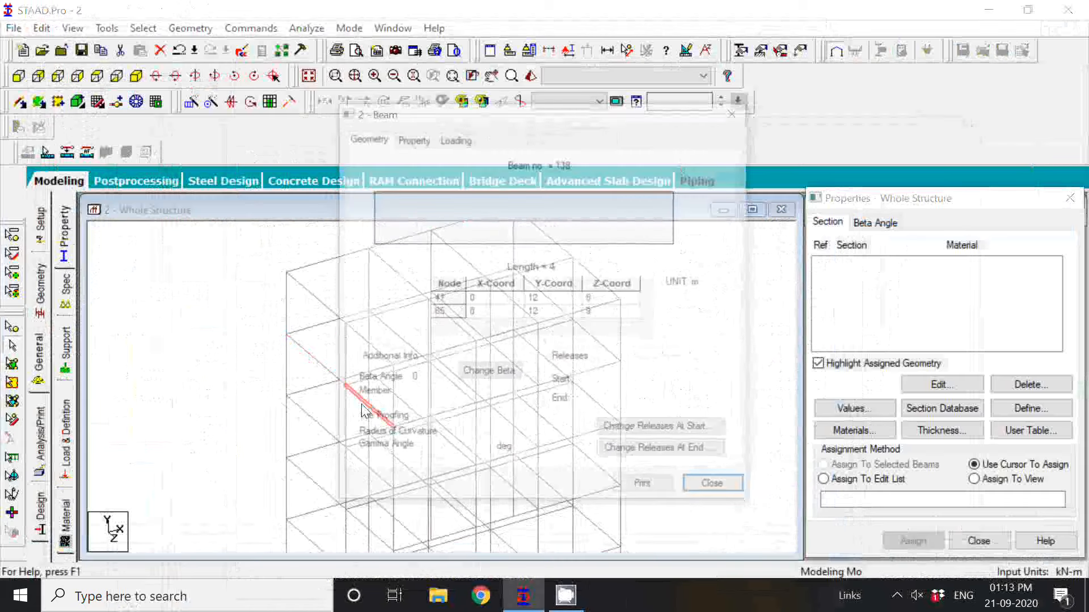
{"action": "left_click", "coordinate": [747, 114]}
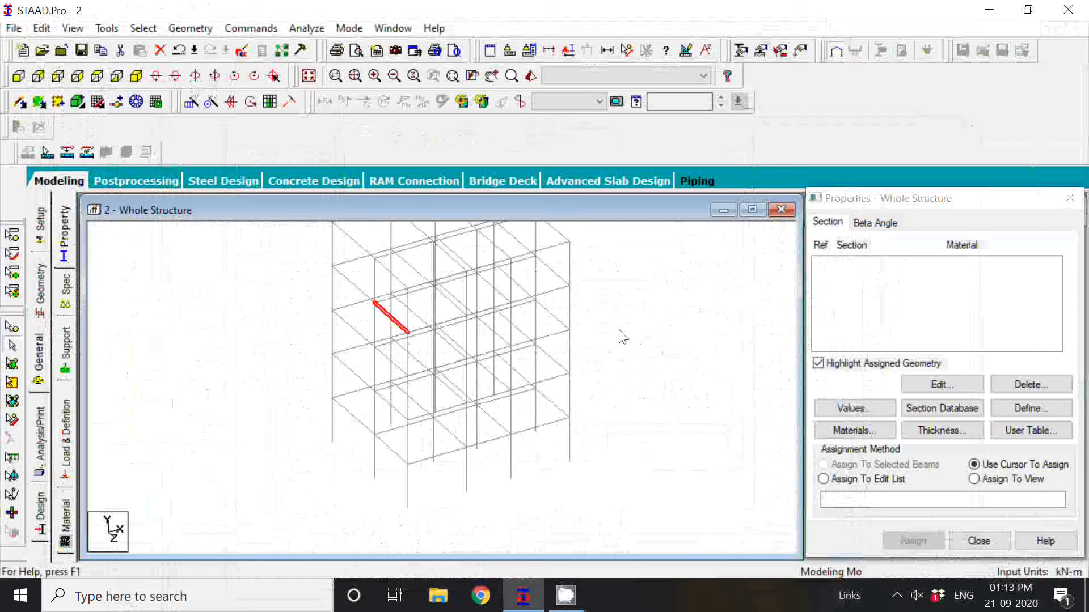
{"action": "middle_click_drag", "start_coordinate": [619, 331], "coordinate": [619, 384]}
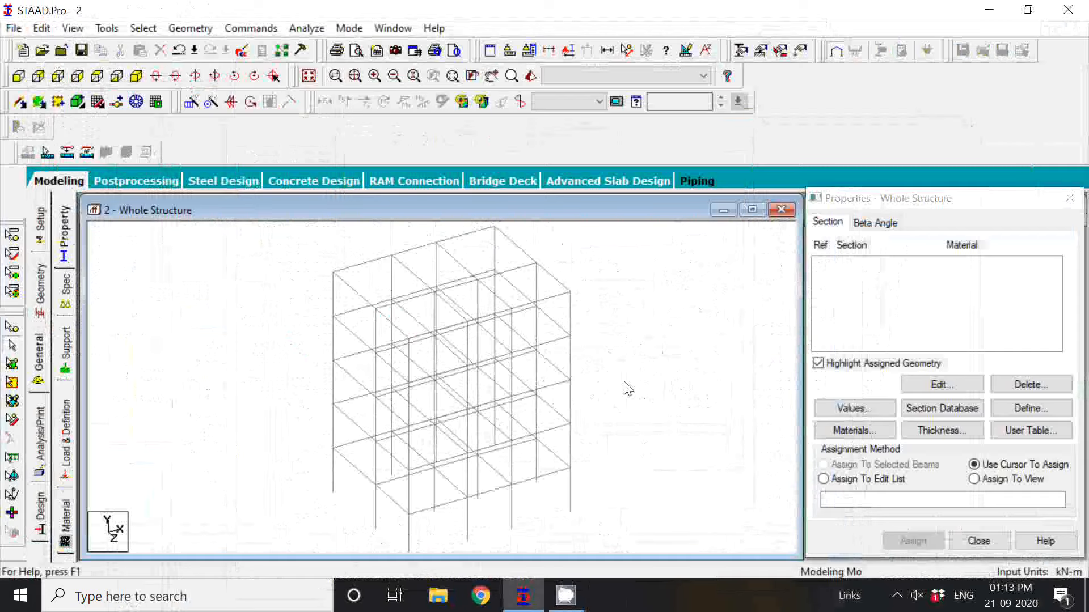
{"action": "left_click", "coordinate": [896, 595]}
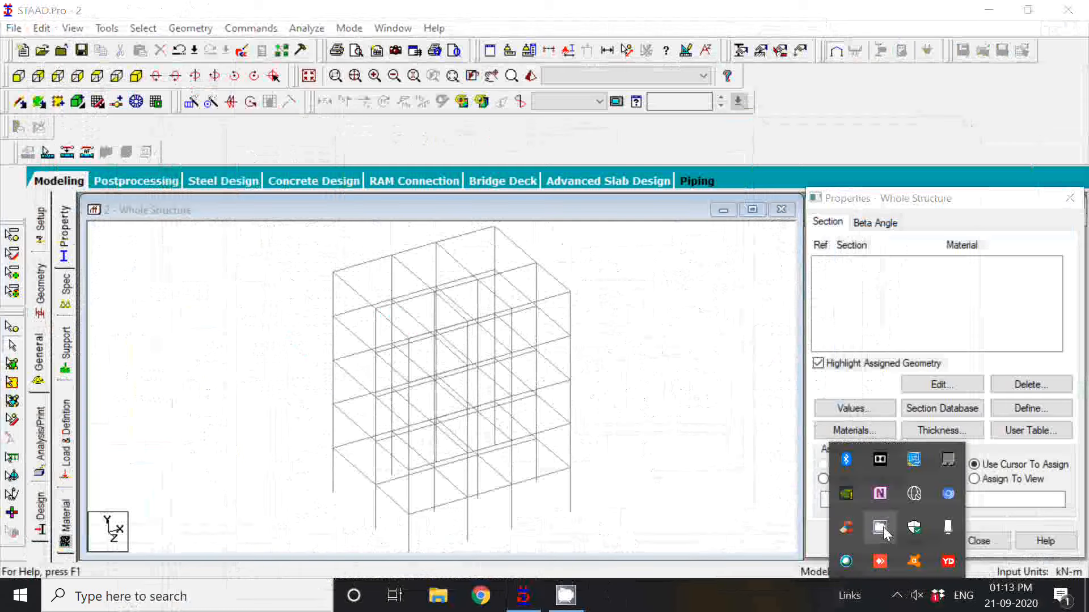
{"action": "left_click", "coordinate": [881, 528]}
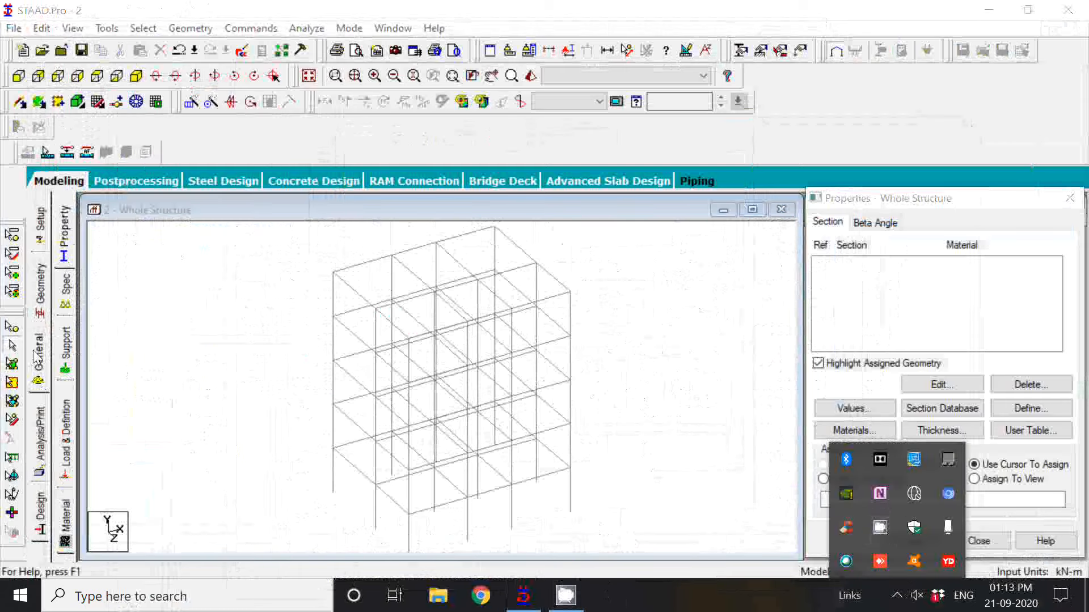
{"action": "left_click", "coordinate": [563, 328]}
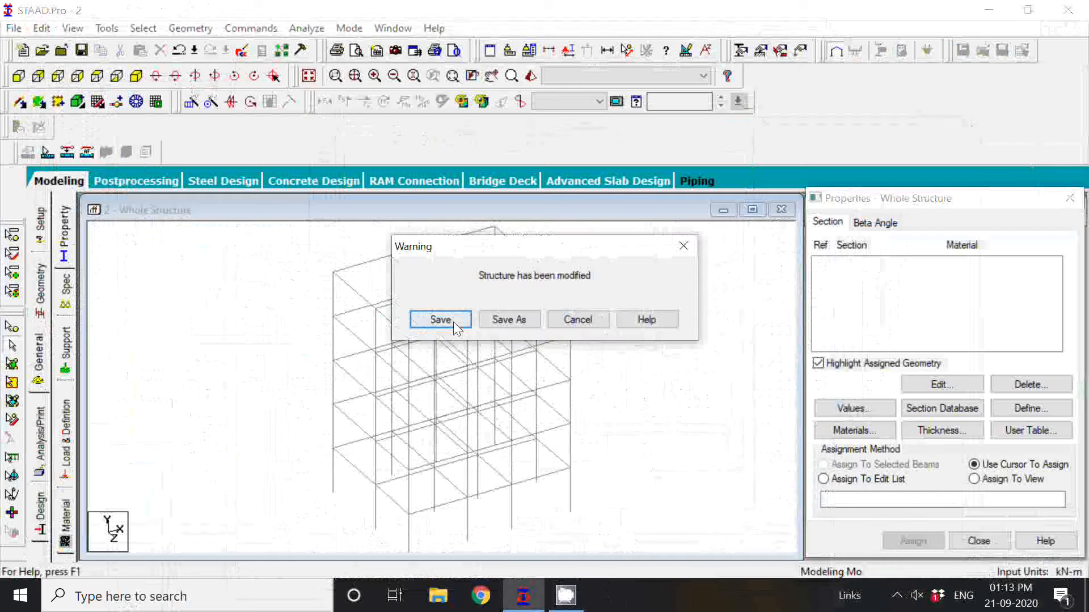
Save the modified structure and add a rectangular concrete section with YD 0.450 m and ZD 0.350 m.
{"action": "left_click", "coordinate": [453, 322]}
{"action": "left_click", "coordinate": [41, 350]}
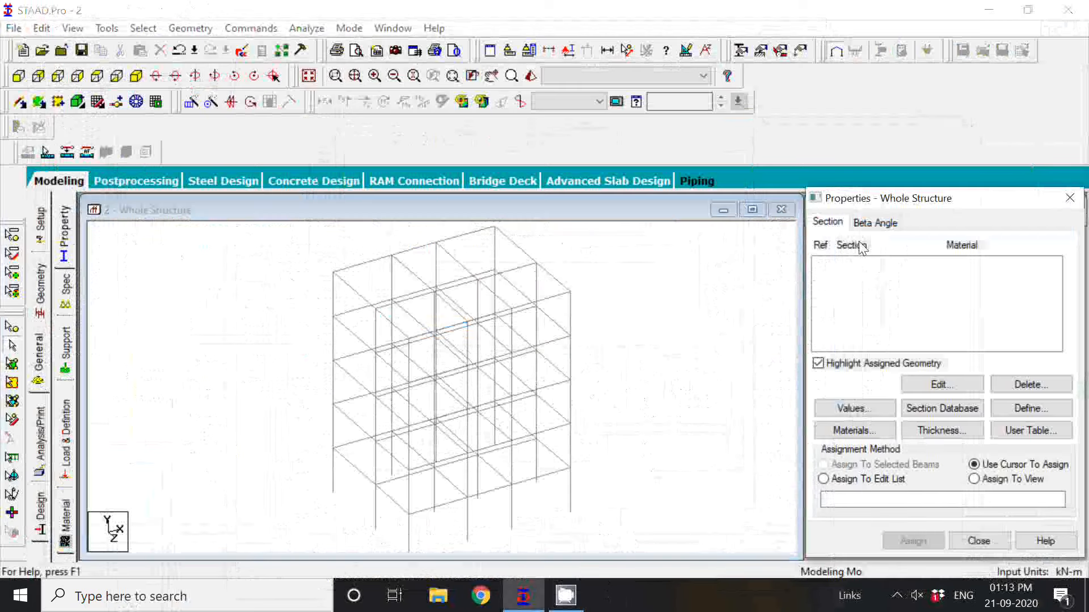
{"action": "left_click", "coordinate": [1027, 409]}
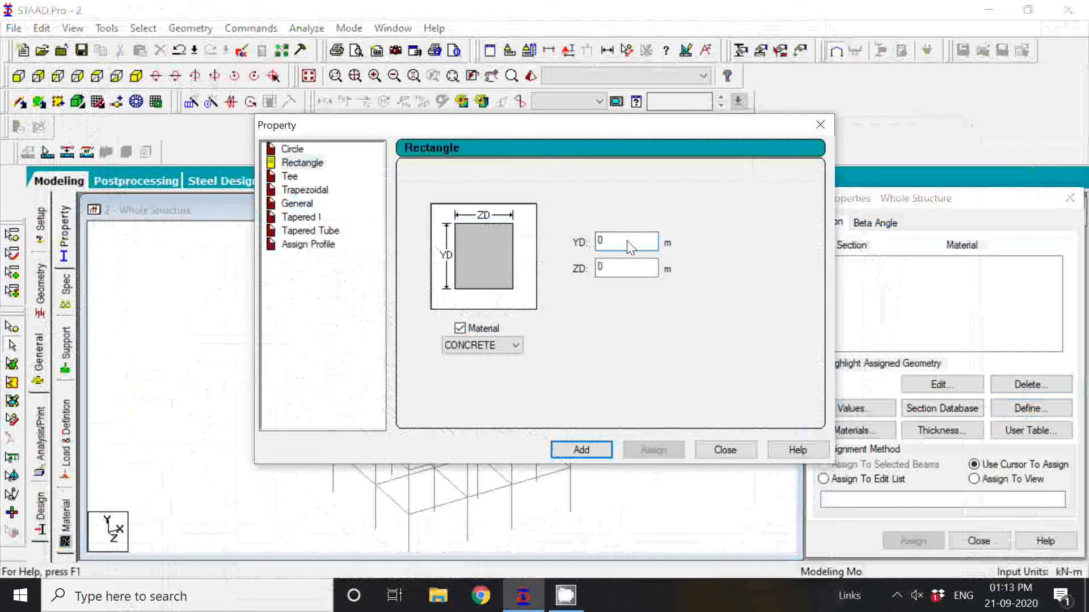
{"action": "type", "text": ".450"}
{"action": "left_click", "coordinate": [628, 274]}
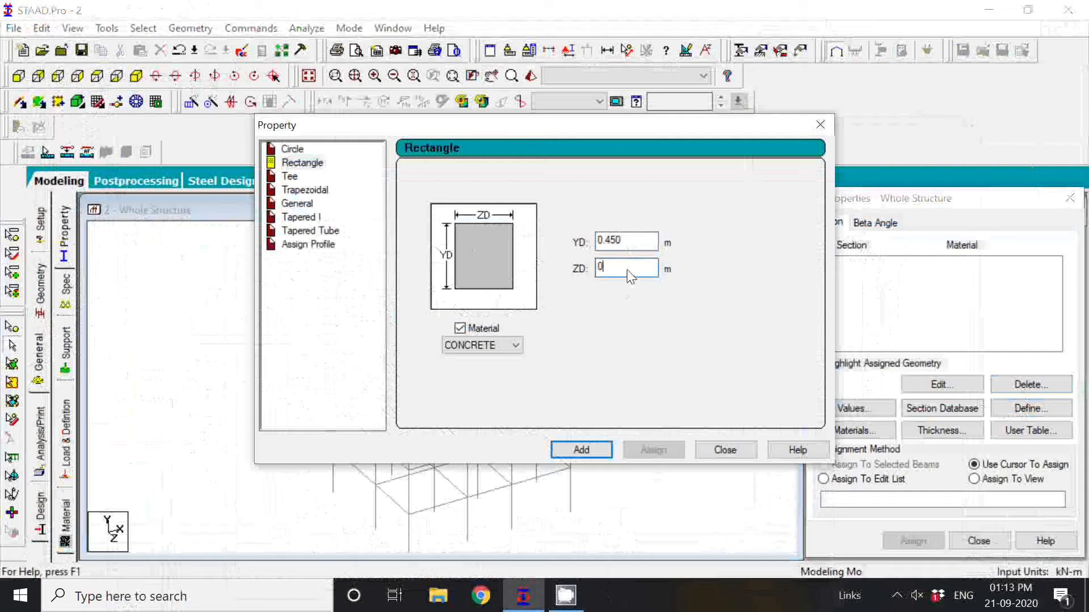
{"action": "type", "text": ".350"}
{"action": "left_click", "coordinate": [598, 452]}
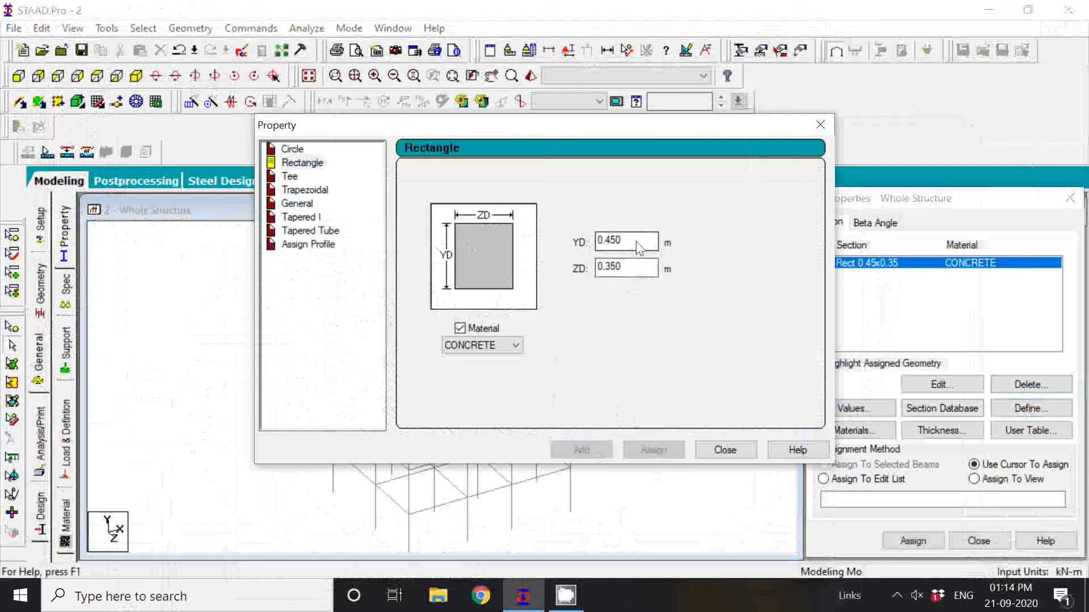
Add a second rectangular concrete section with YD 0.350 m and ZD 0.350 m, and close the section definition.
{"action": "left_click", "coordinate": [629, 271]}
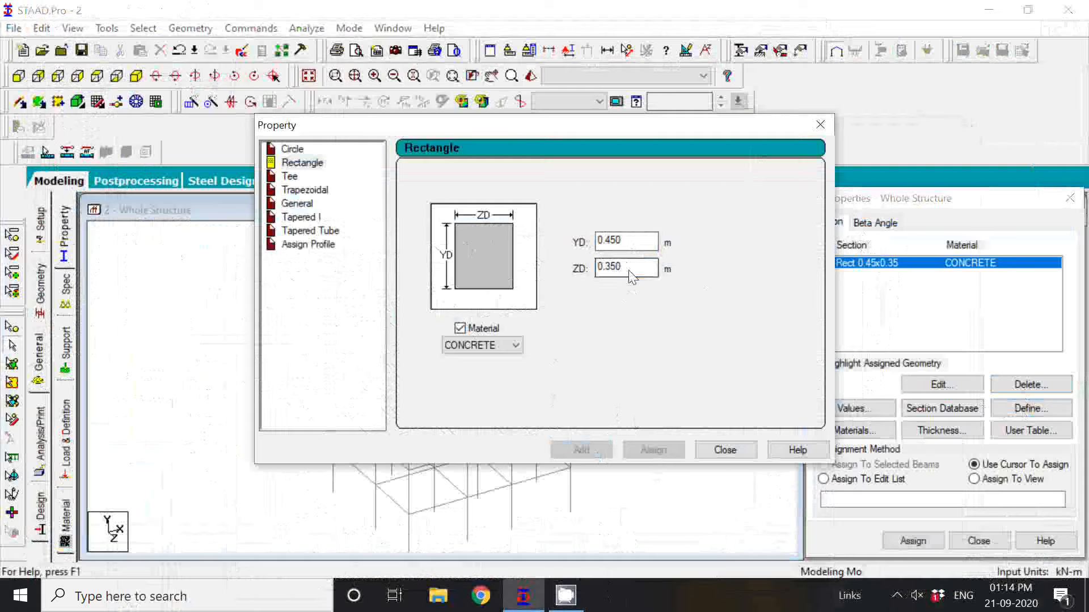
{"action": "left_click", "coordinate": [623, 244]}
{"action": "key", "text": "BackSpace"}
{"action": "key", "text": "BackSpace"}
{"action": "key", "text": "BackSpace"}
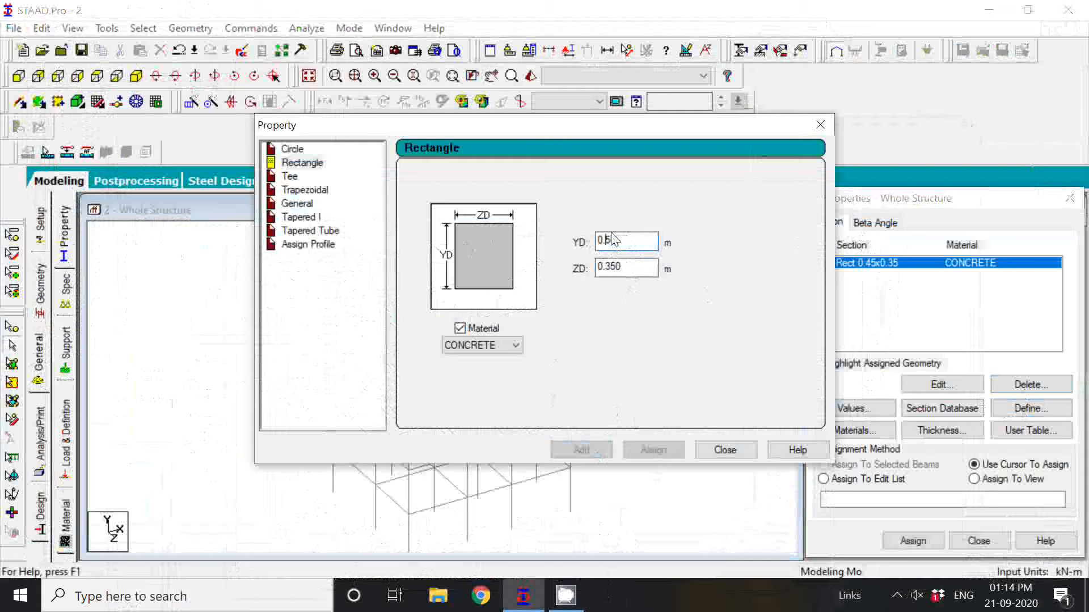
{"action": "type", "text": "5"}
{"action": "key", "text": "BackSpace"}
{"action": "type", "text": "350"}
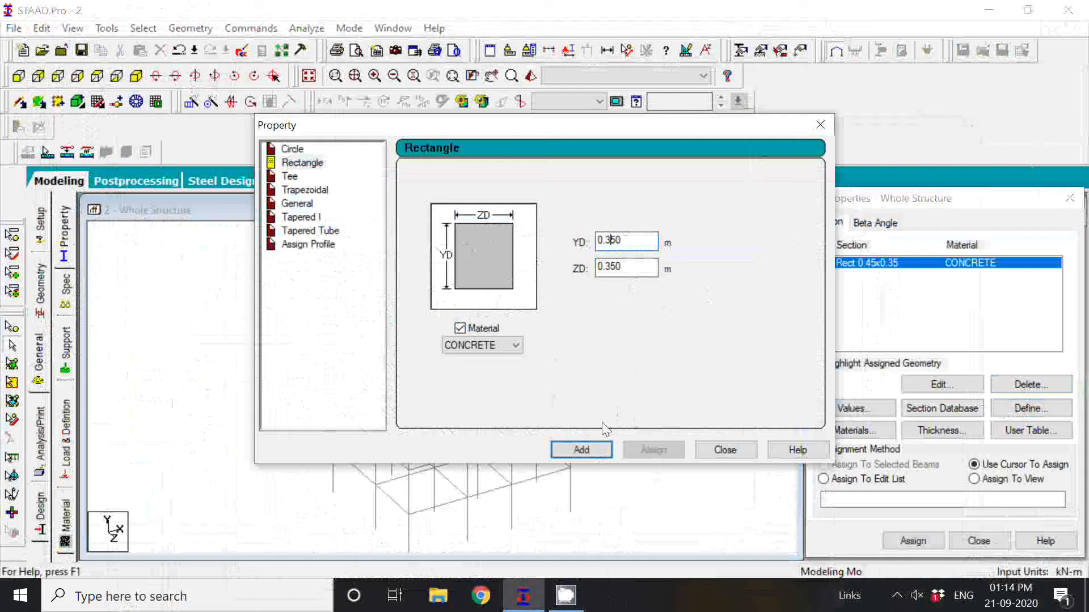
{"action": "left_click", "coordinate": [586, 447]}
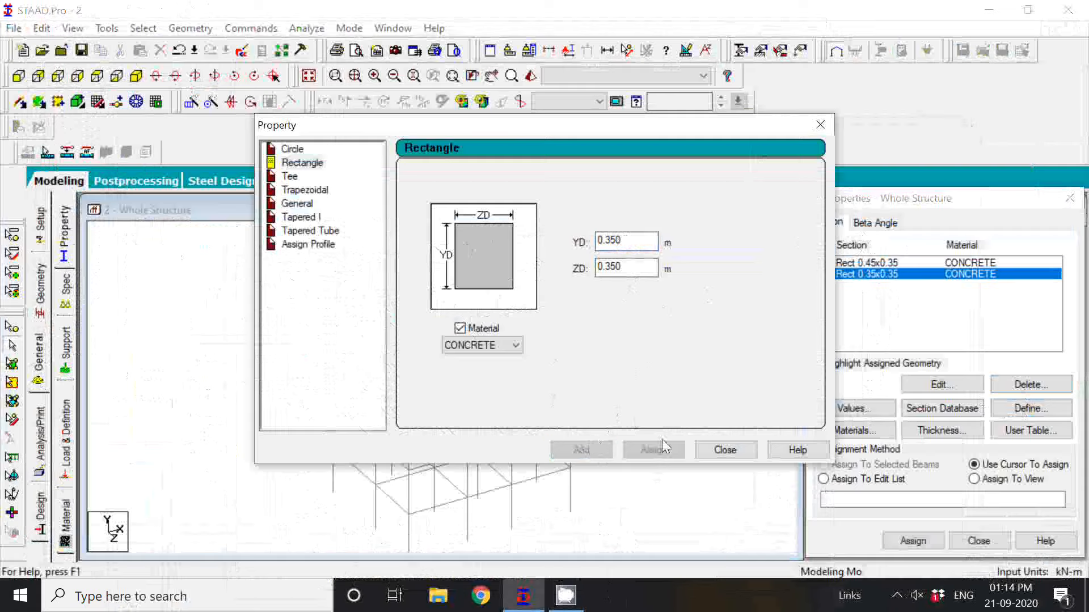
{"action": "left_click", "coordinate": [725, 450]}
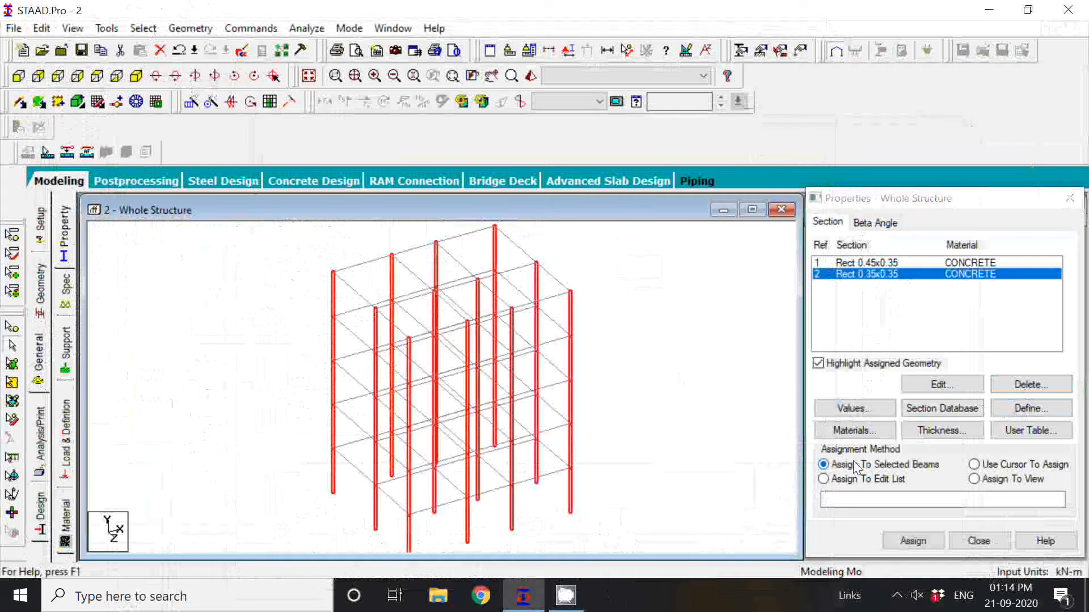
Assign the 0.35 x 0.35 m concrete section to all the frame's columns using the selected-beams method.
{"action": "left_click", "coordinate": [924, 543]}
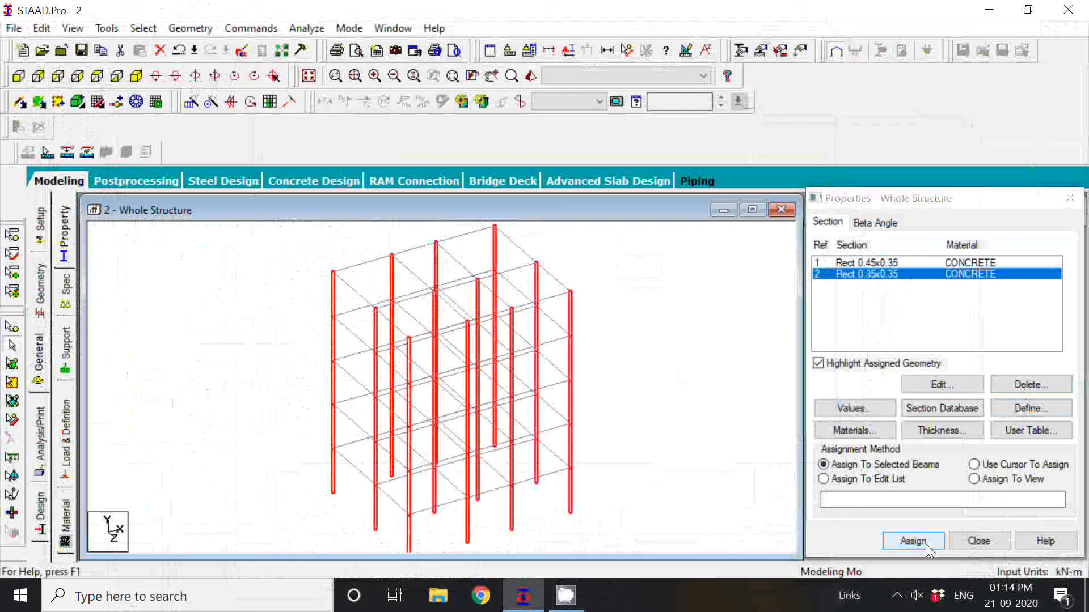
{"action": "left_click", "coordinate": [927, 543]}
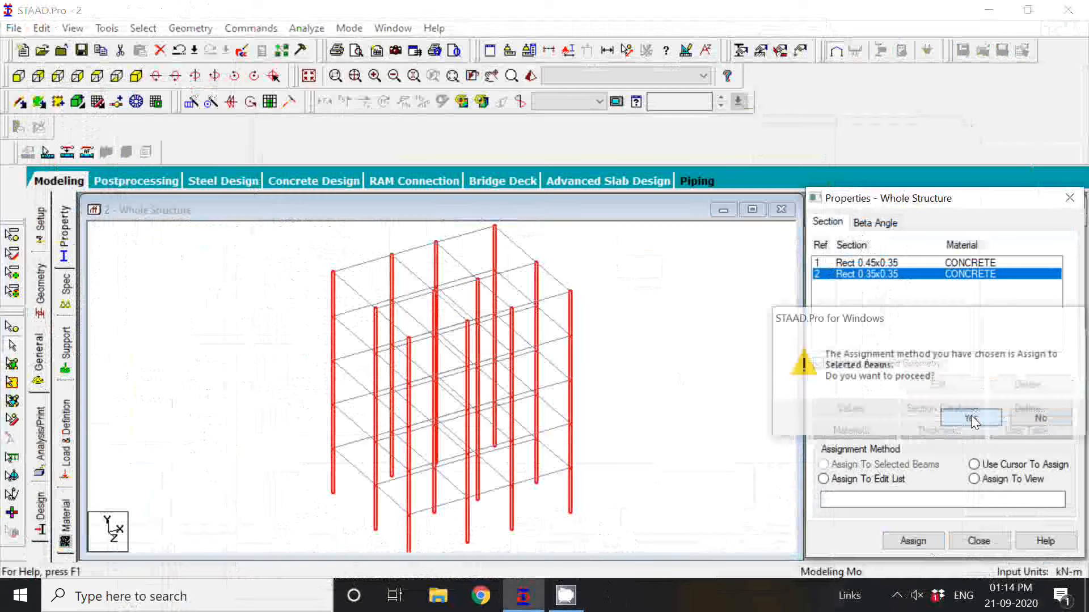
{"action": "left_click", "coordinate": [971, 417]}
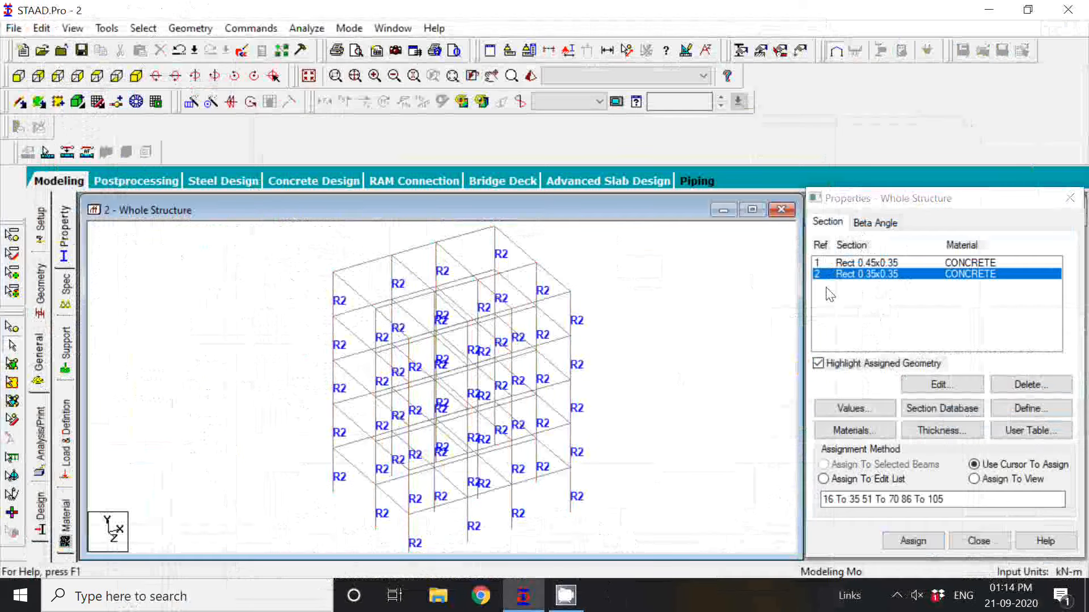
Assign the 0.45 x 0.35 concrete section to all beams parallel to X and Z using the selected-beams method.
{"action": "left_click", "coordinate": [874, 263]}
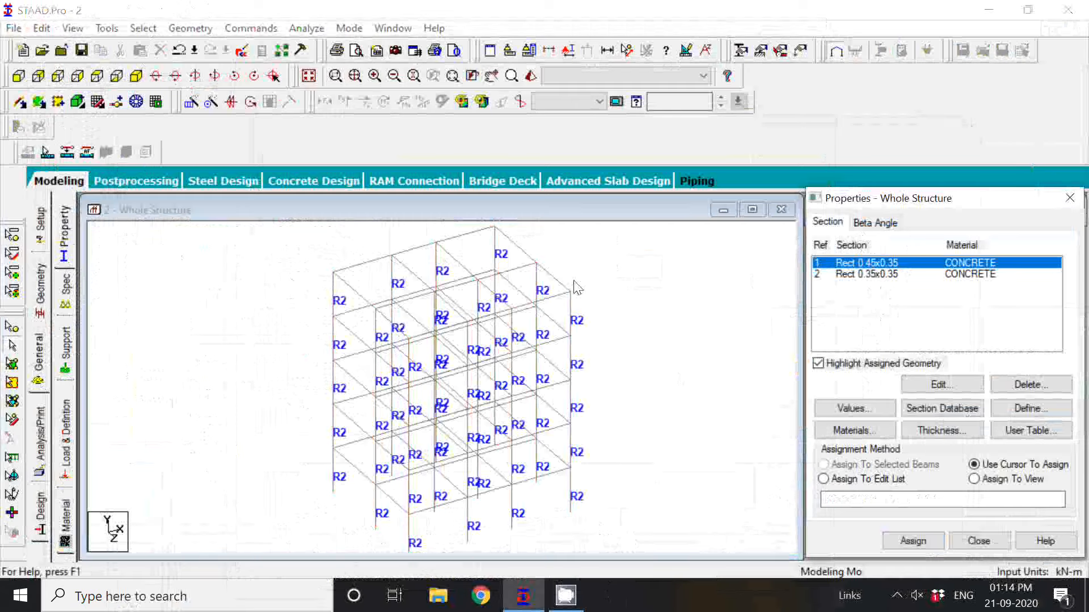
{"action": "scroll", "coordinate": [571, 278], "scroll_direction": "down", "scroll_amount": 1}
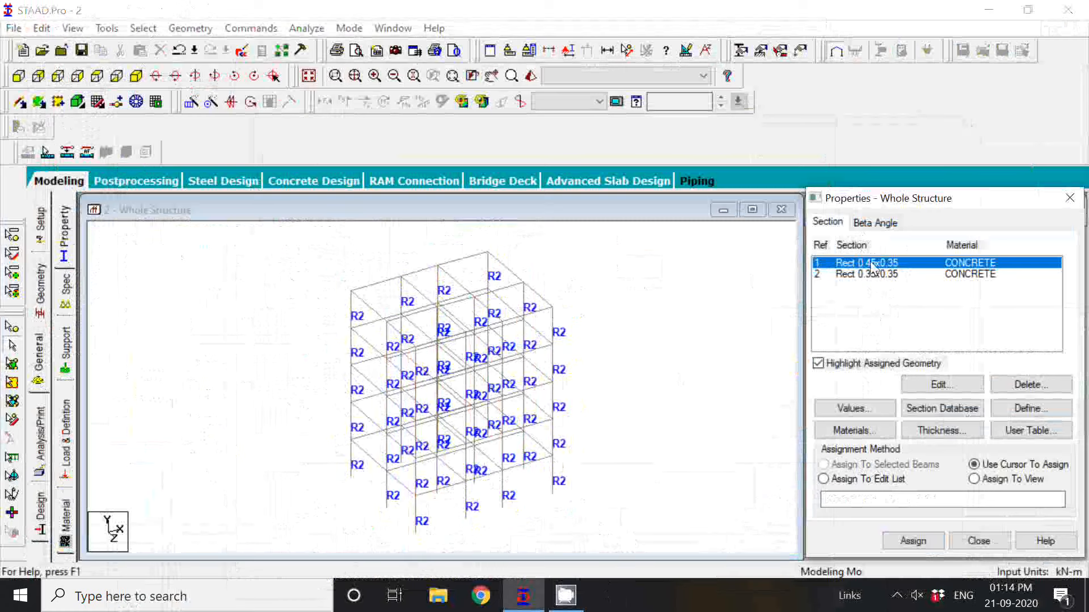
{"action": "left_click", "coordinate": [144, 30]}
{"action": "mouse_move", "coordinate": [340, 326]}
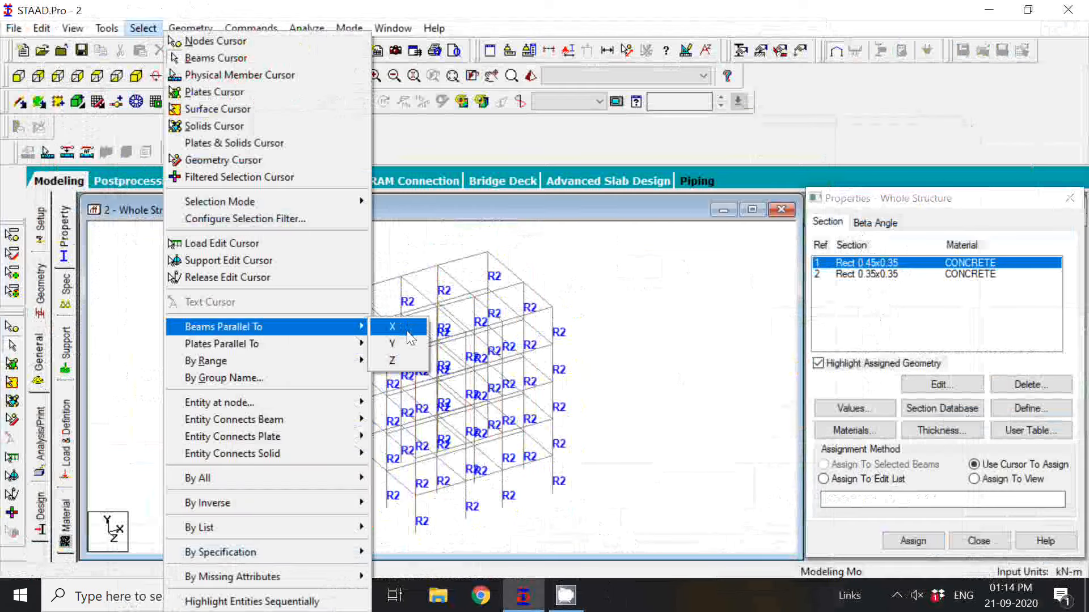
{"action": "left_click", "coordinate": [407, 331]}
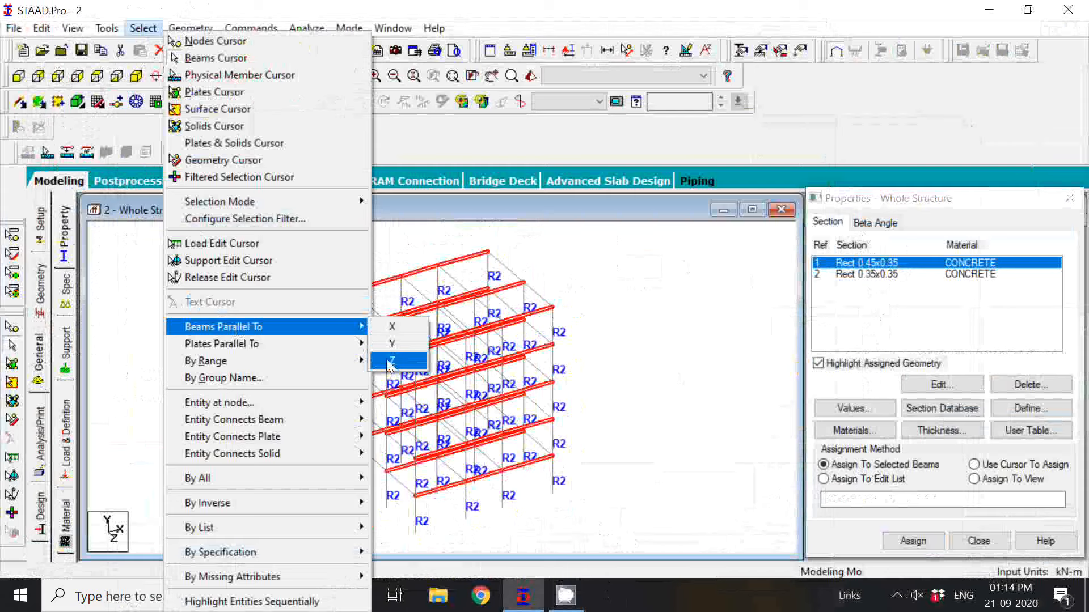
{"action": "left_click", "coordinate": [391, 360]}
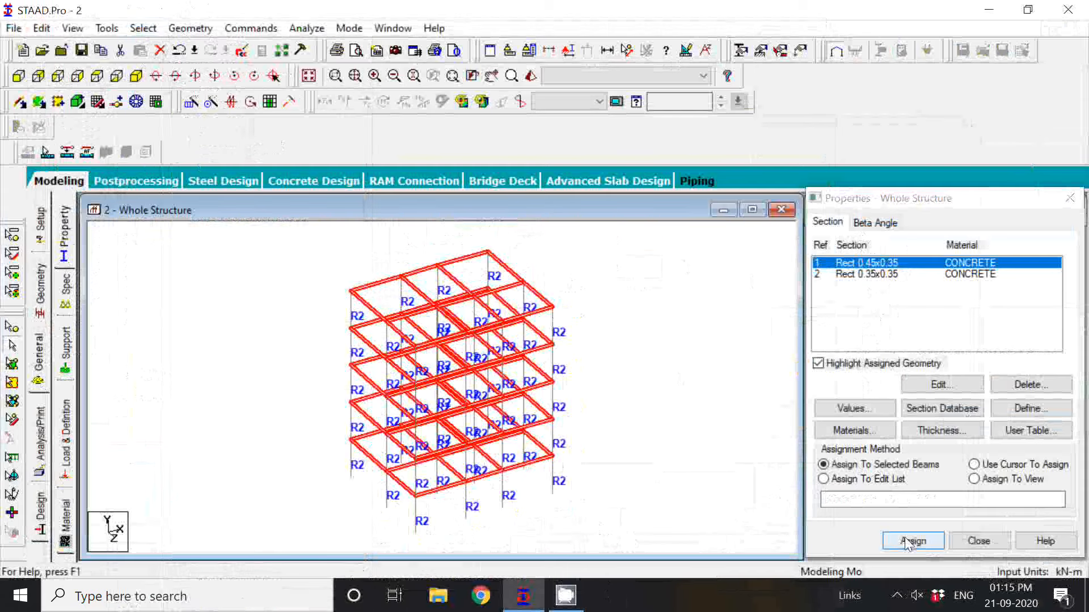
{"action": "left_click", "coordinate": [904, 540]}
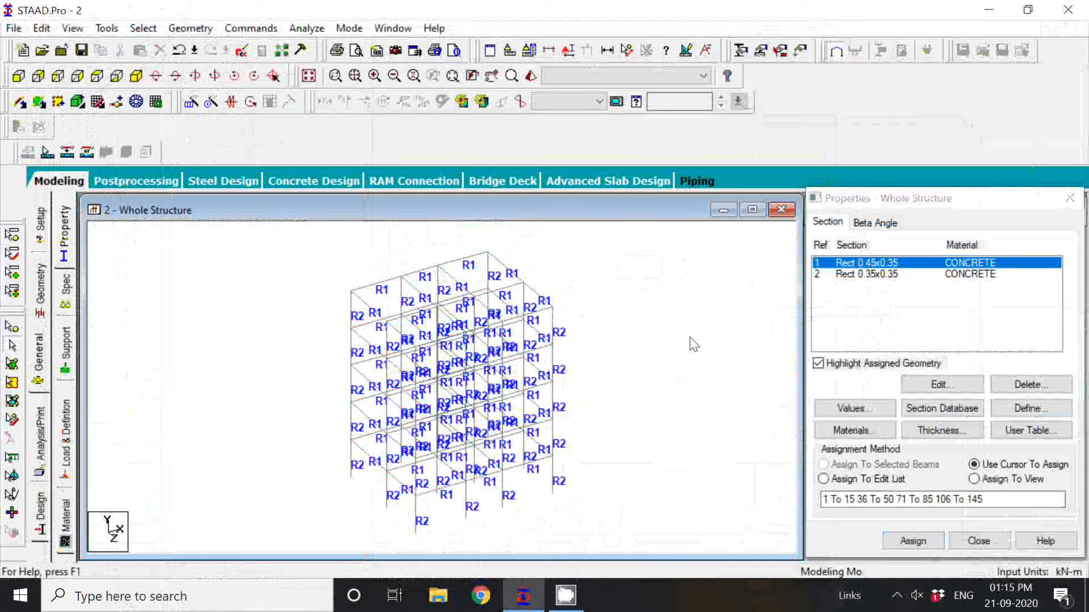
Open a 3D rendered view of the frame, rotate it to inspect the assigned sections, and close it.
{"action": "right_click", "coordinate": [202, 304]}
{"action": "left_click", "coordinate": [252, 289]}
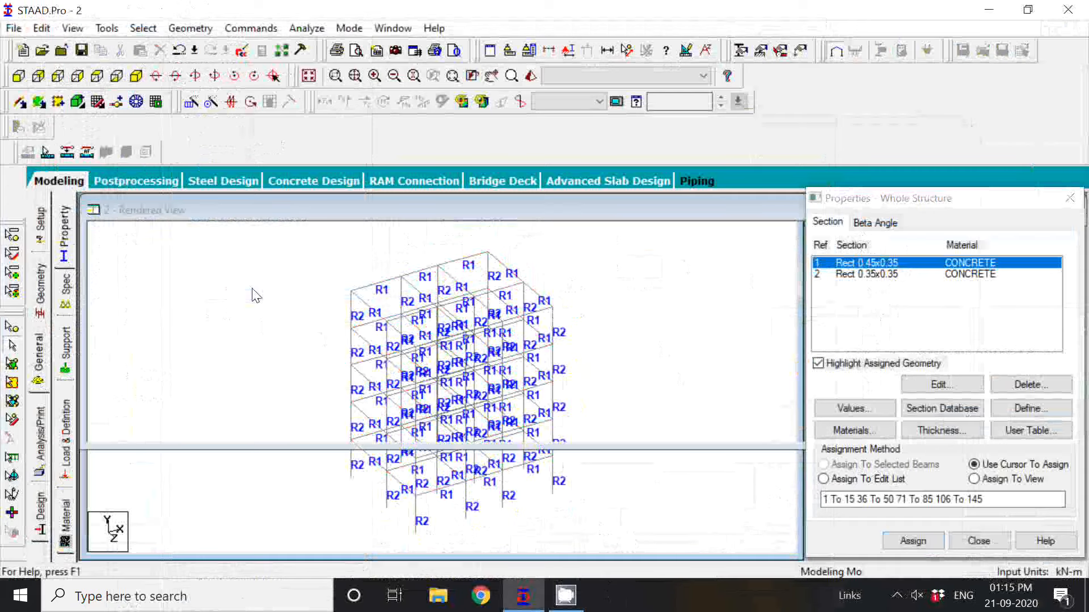
{"action": "left_click_drag", "start_coordinate": [446, 356], "coordinate": [573, 233]}
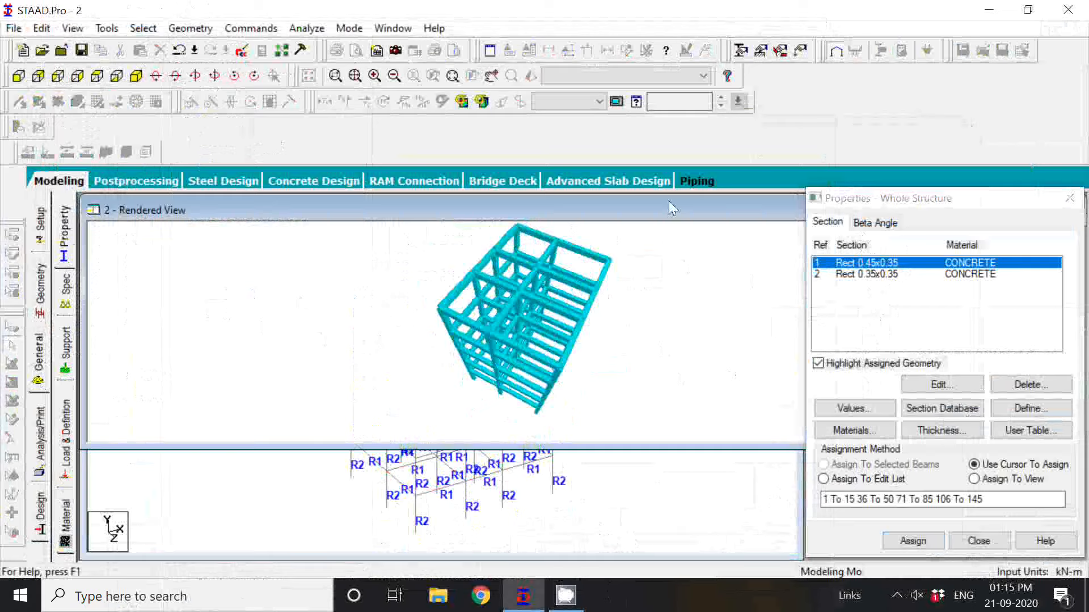
{"action": "left_click", "coordinate": [39, 289]}
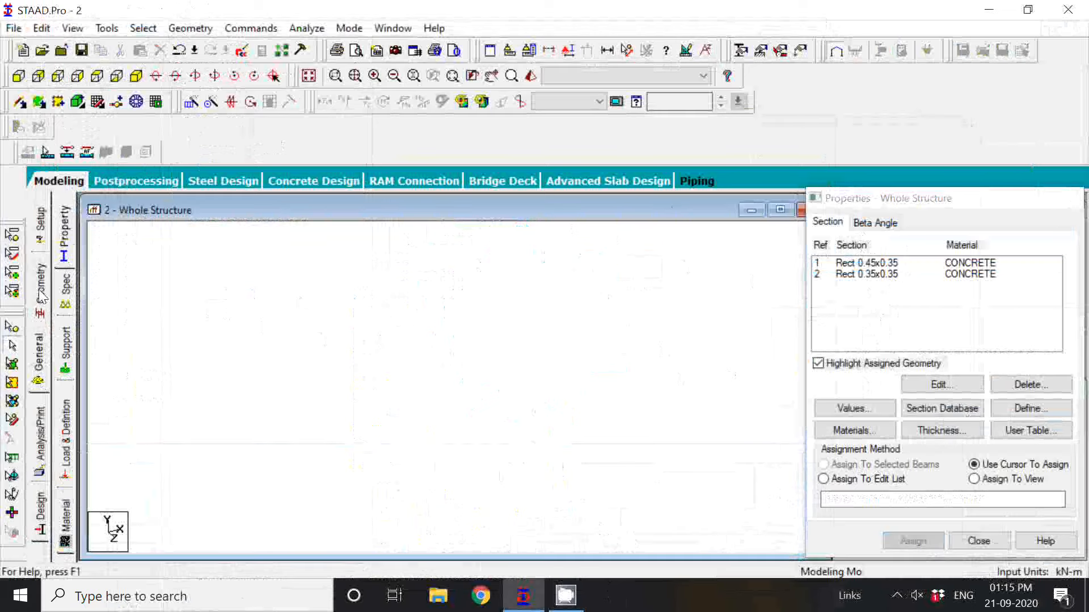
Create a fixed support definition for the structure.
{"action": "left_click", "coordinate": [40, 295]}
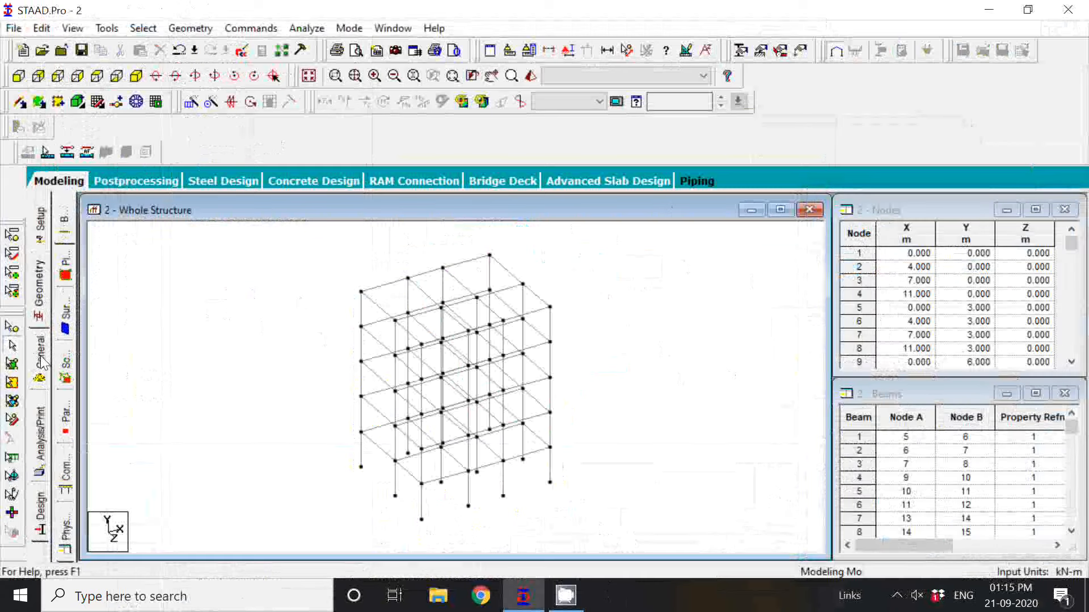
{"action": "left_click", "coordinate": [42, 363]}
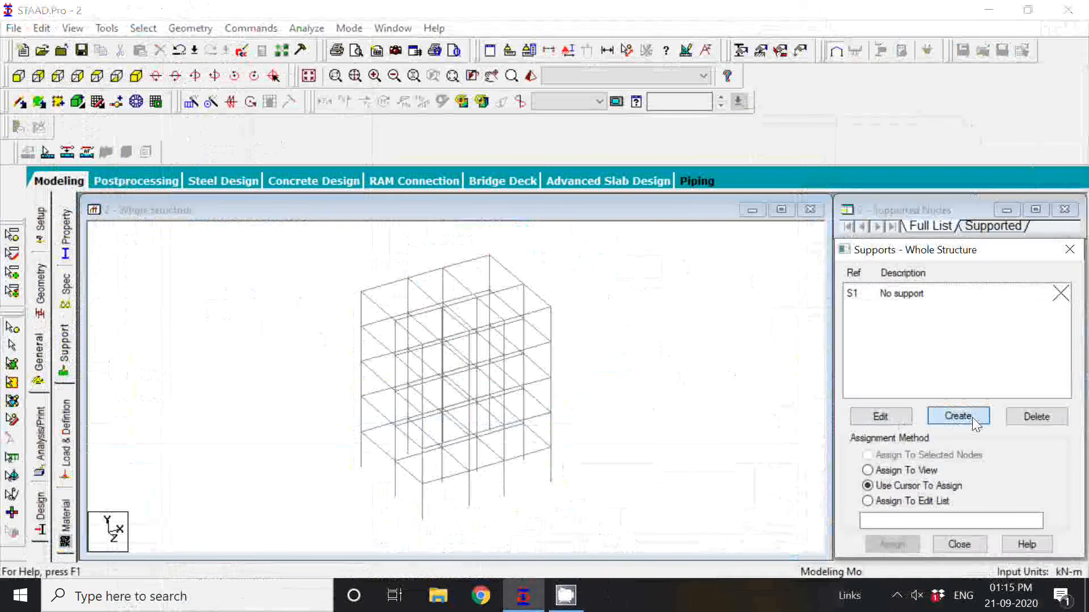
{"action": "left_click", "coordinate": [972, 418]}
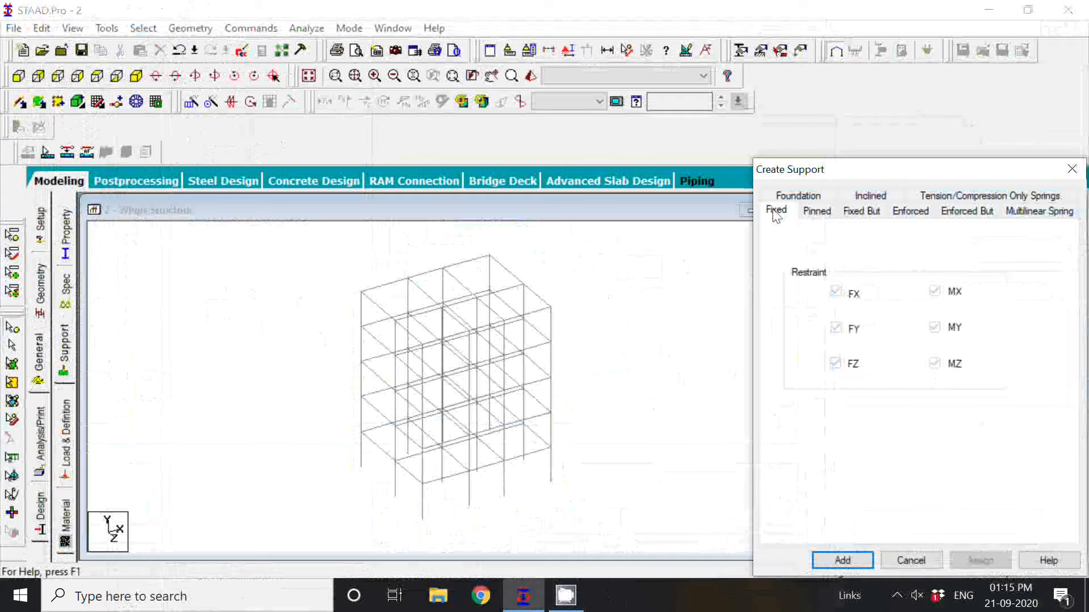
{"action": "left_click", "coordinate": [854, 558]}
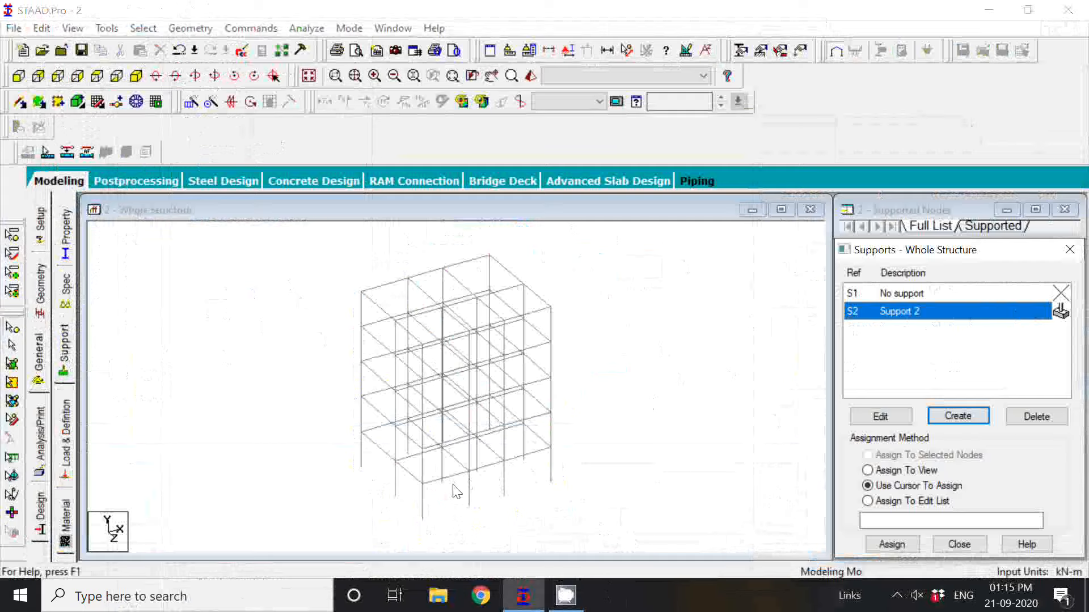
Select all the base nodes of the columns in the front elevation, assign the fixed support to them, and return to the isometric view.
{"action": "left_click", "coordinate": [542, 439]}
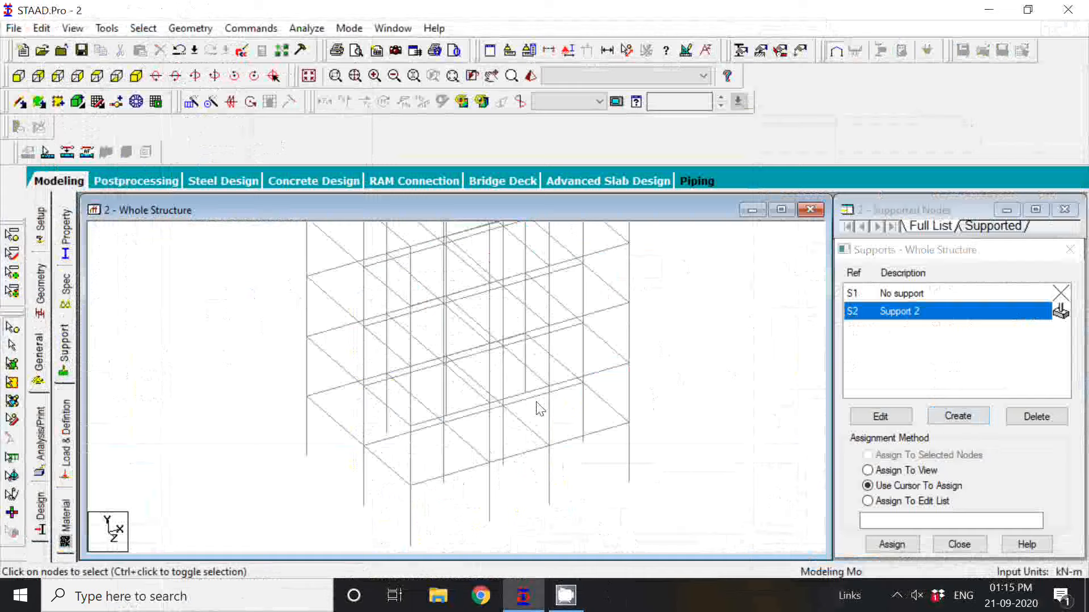
{"action": "middle_click_drag", "start_coordinate": [535, 402], "coordinate": [585, 385]}
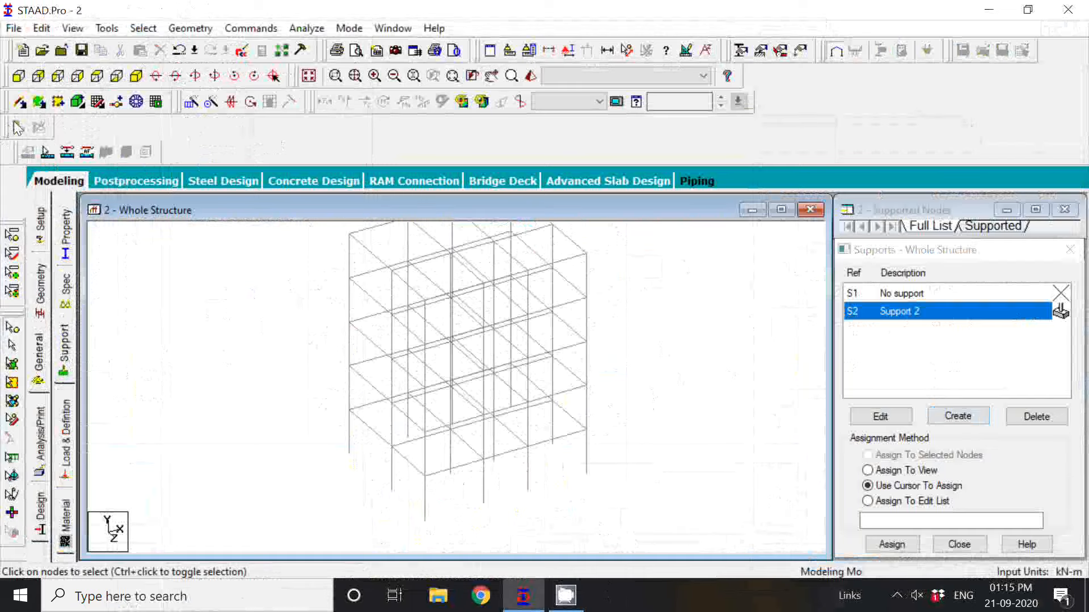
{"action": "left_click", "coordinate": [19, 76]}
{"action": "left_click_drag", "start_coordinate": [377, 513], "coordinate": [289, 536]}
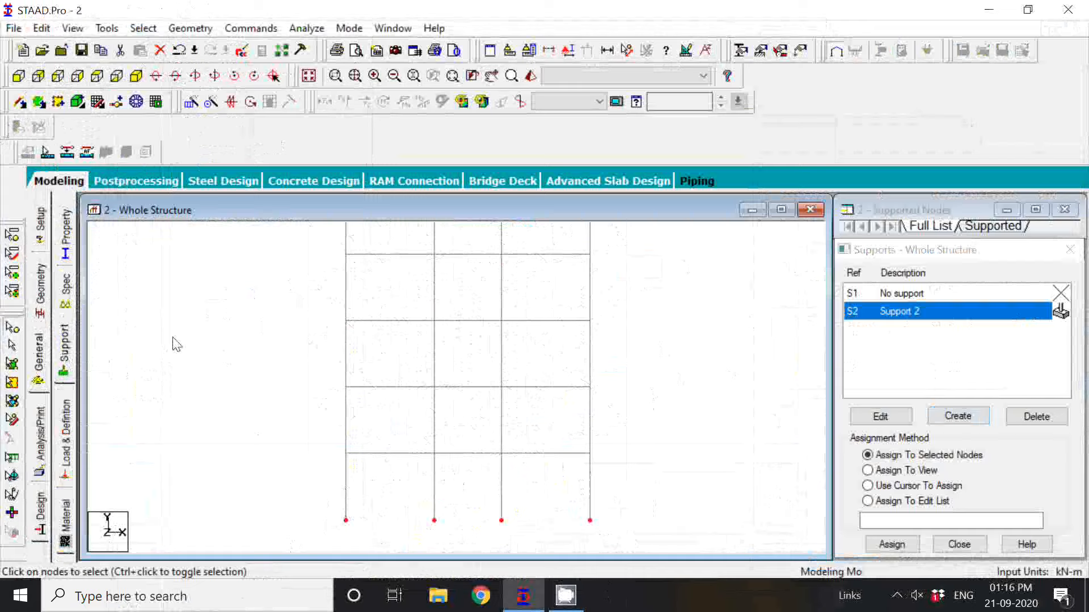
{"action": "left_click", "coordinate": [136, 77]}
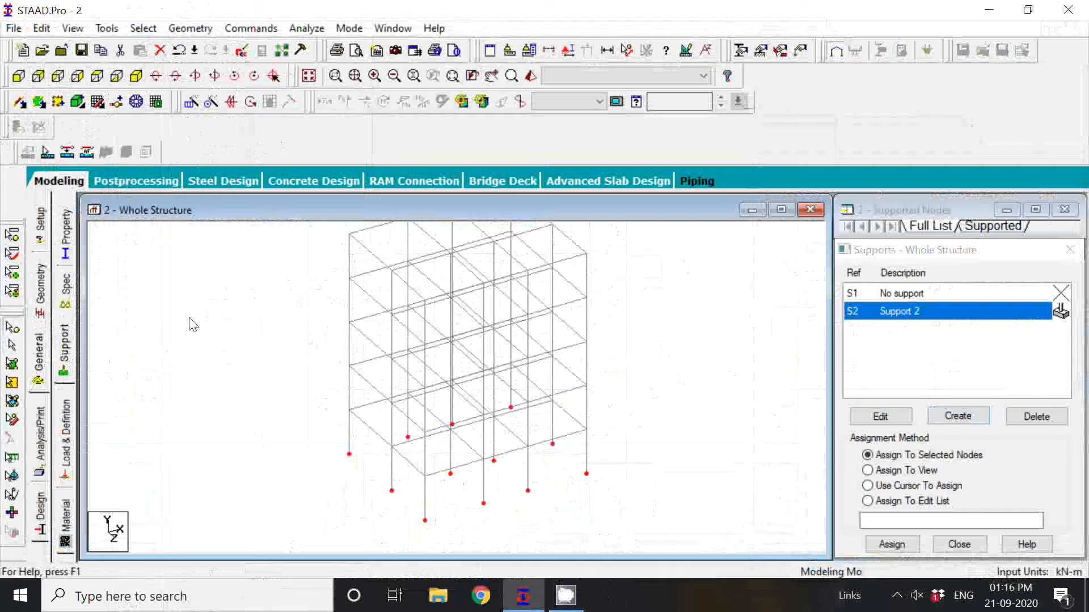
{"action": "left_click", "coordinate": [17, 79]}
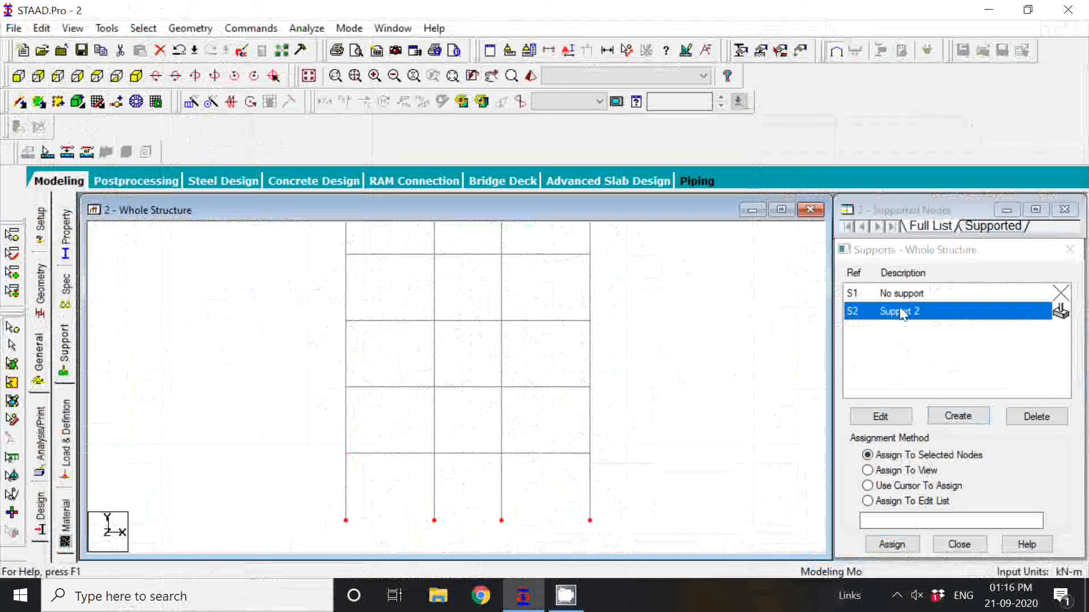
{"action": "left_click", "coordinate": [904, 546]}
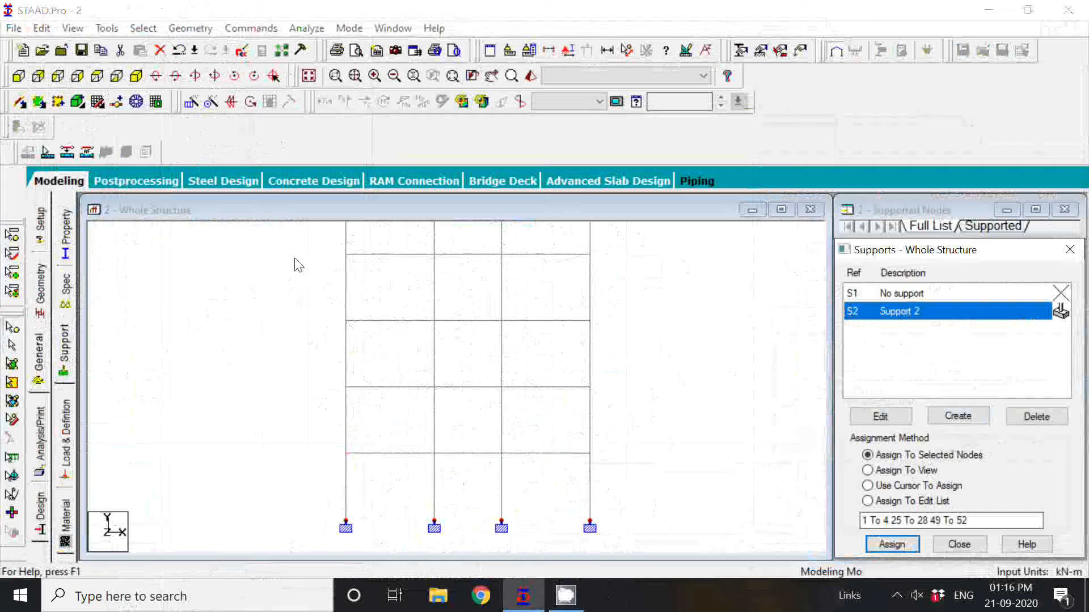
{"action": "left_click", "coordinate": [137, 76]}
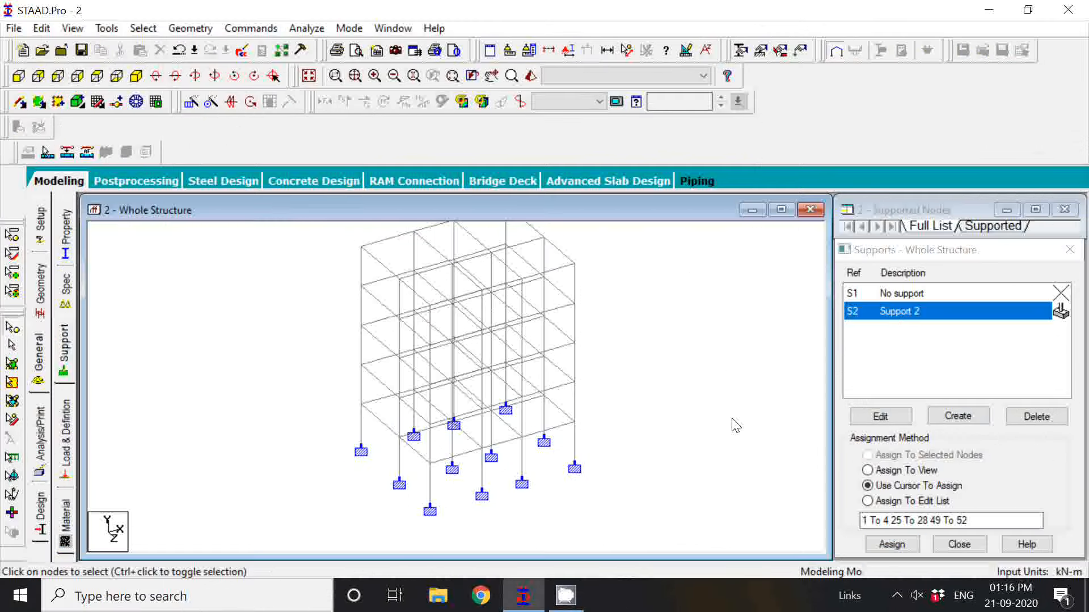
{"action": "scroll", "coordinate": [732, 419], "scroll_direction": "down", "scroll_amount": 1}
{"action": "middle_click_drag", "start_coordinate": [657, 337], "coordinate": [656, 366]}
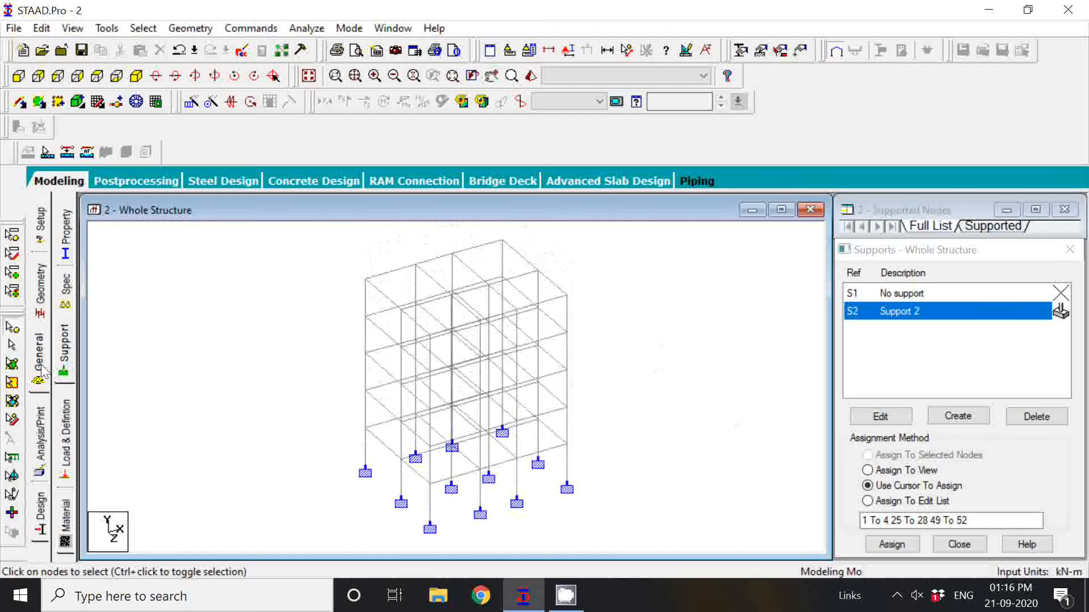
Open the load definitions and start a new seismic definition.
{"action": "left_click", "coordinate": [67, 450]}
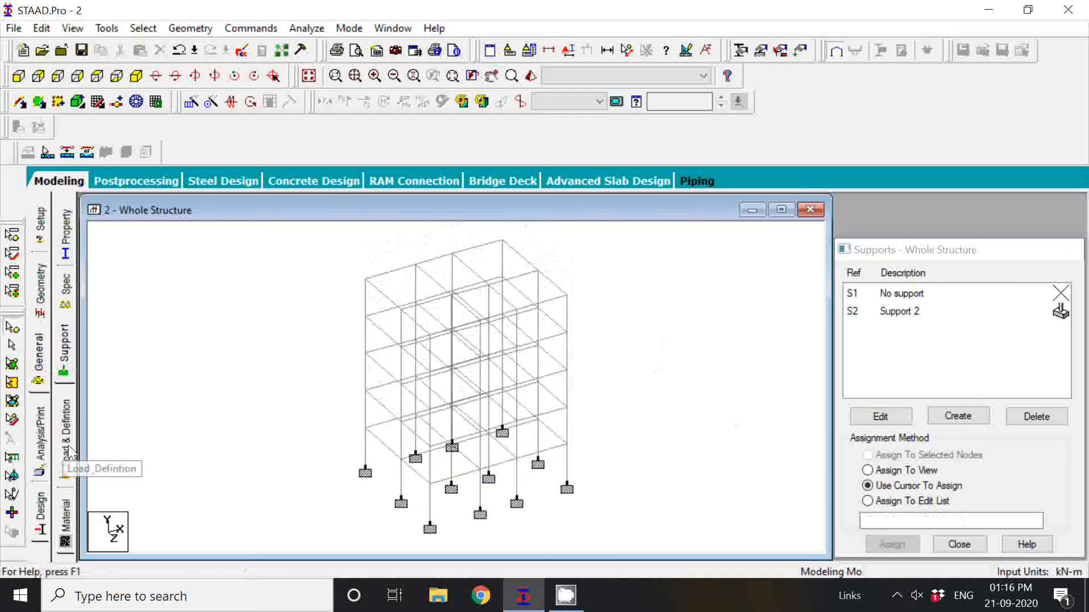
{"action": "left_click", "coordinate": [66, 451]}
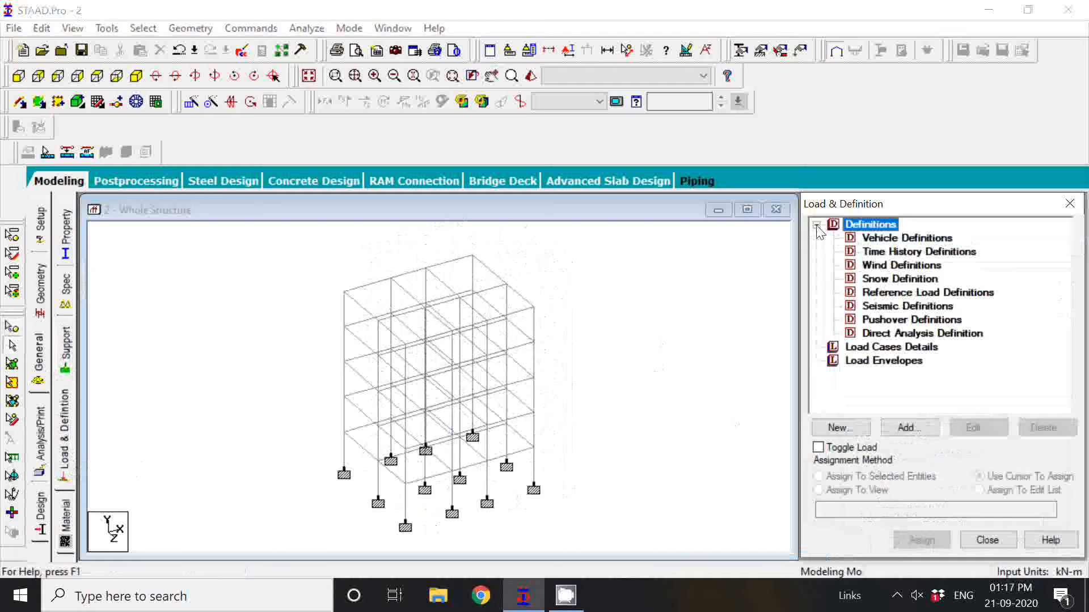
{"action": "left_click", "coordinate": [918, 308]}
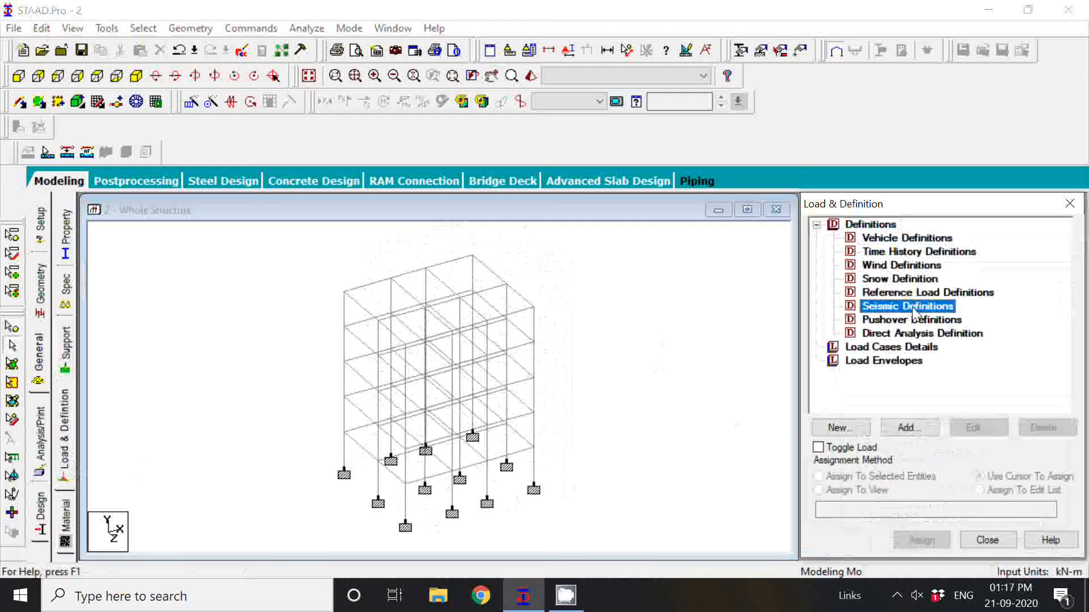
{"action": "left_click", "coordinate": [934, 433]}
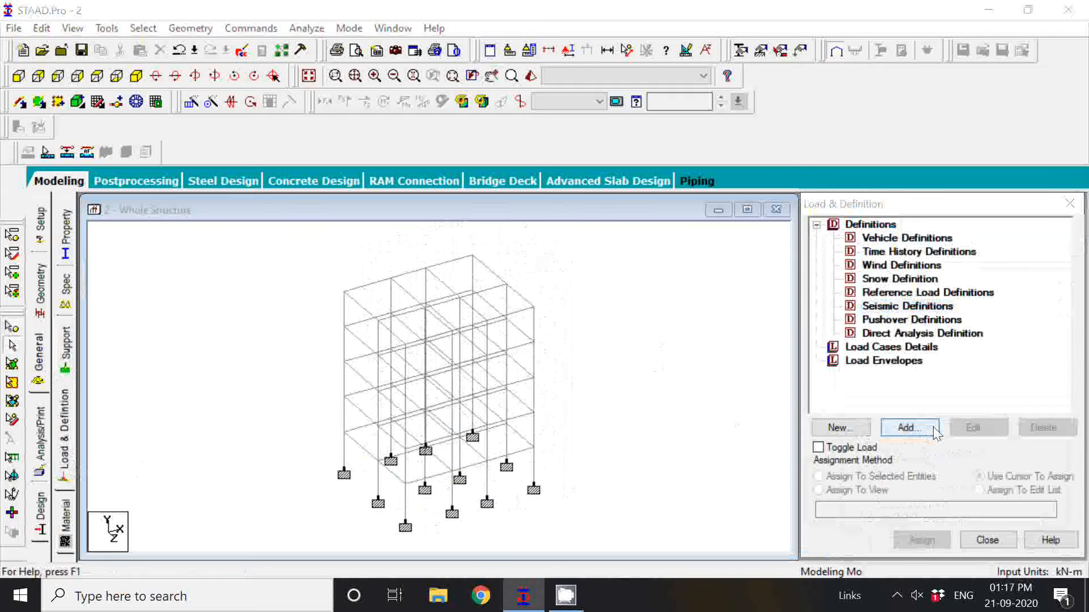
Choose IS 1893 - 2002 as the seismic code, examine the inputs of its parameter generator, and close it without generating.
{"action": "left_click", "coordinate": [329, 142]}
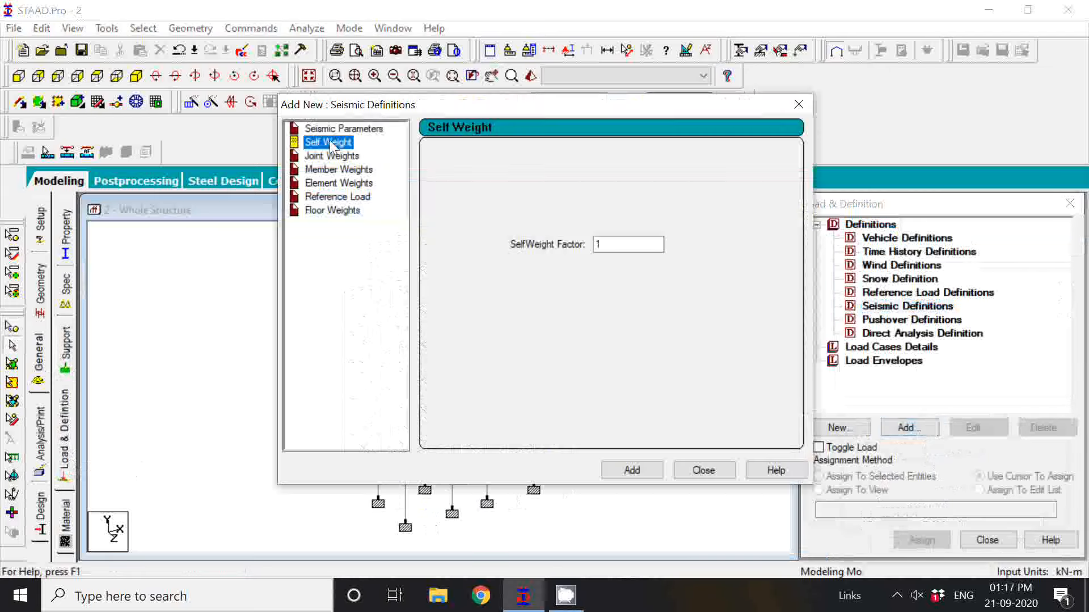
{"action": "left_click", "coordinate": [342, 130]}
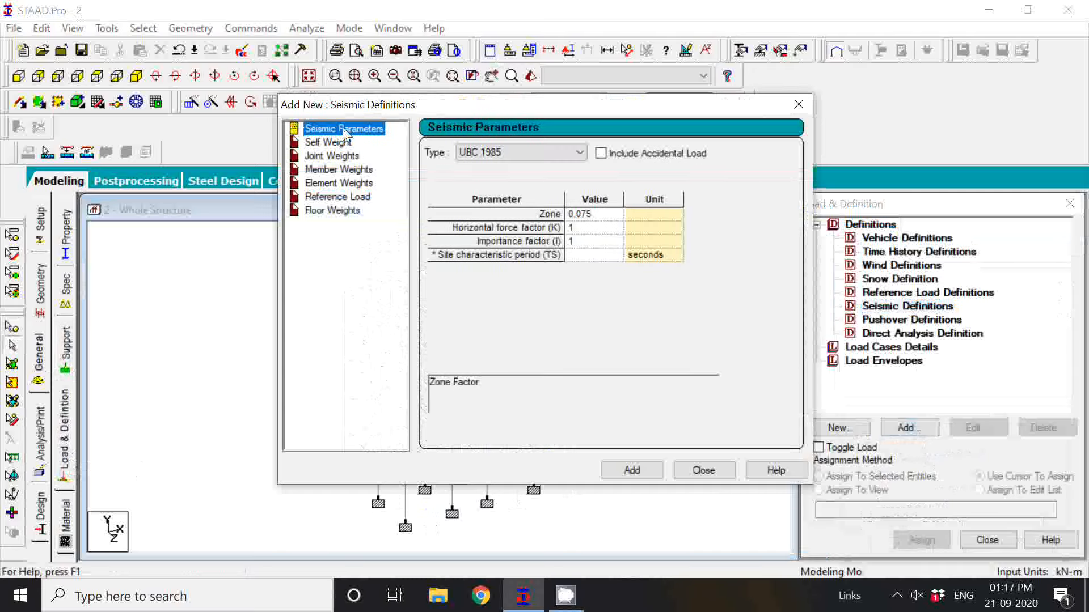
{"action": "left_click", "coordinate": [497, 152]}
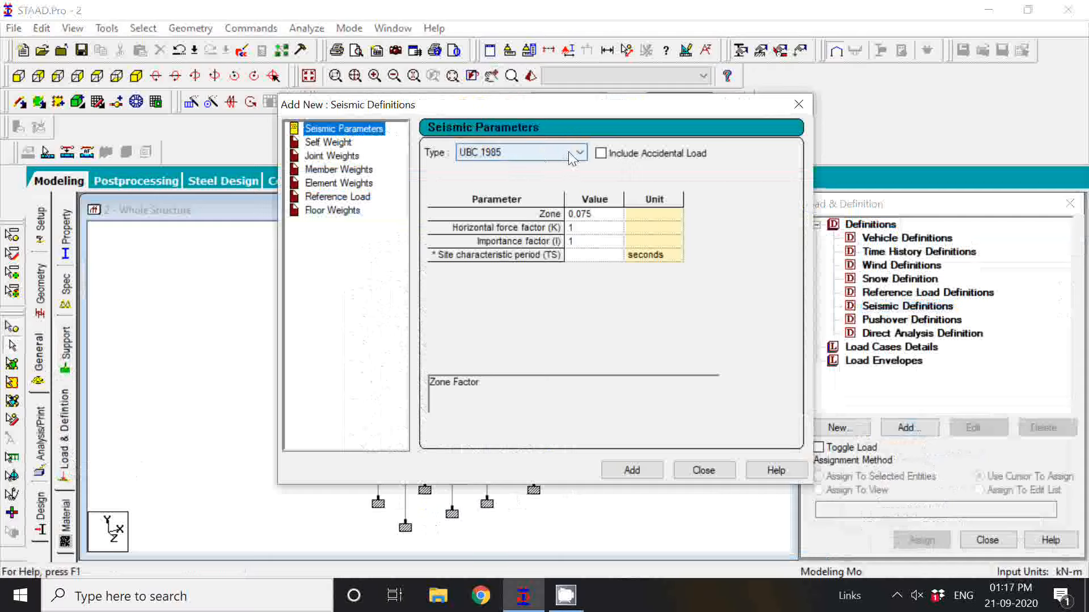
{"action": "left_click", "coordinate": [572, 157]}
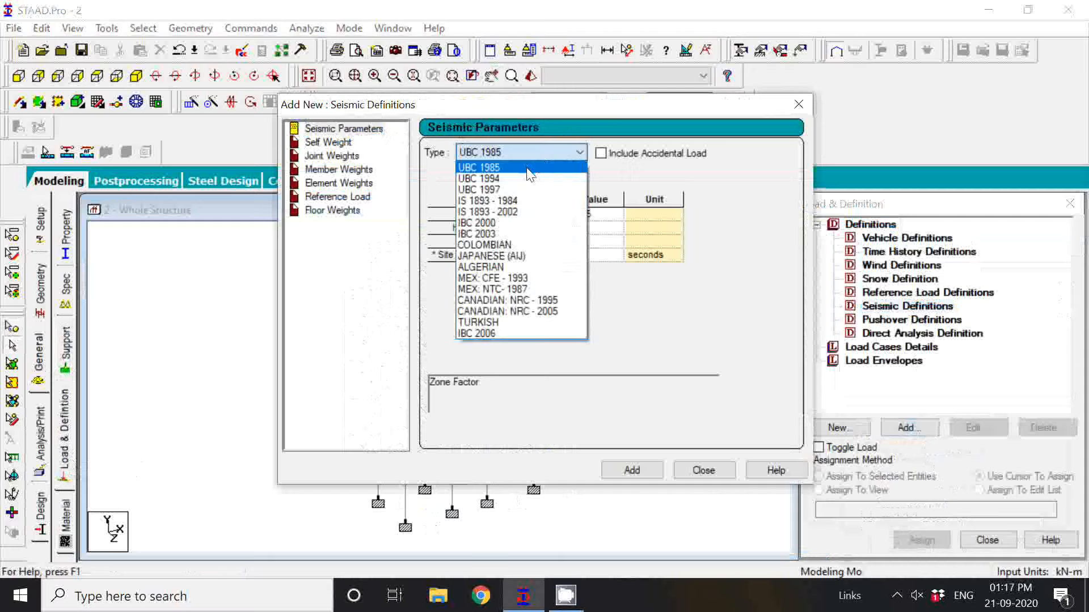
{"action": "left_click", "coordinate": [528, 213]}
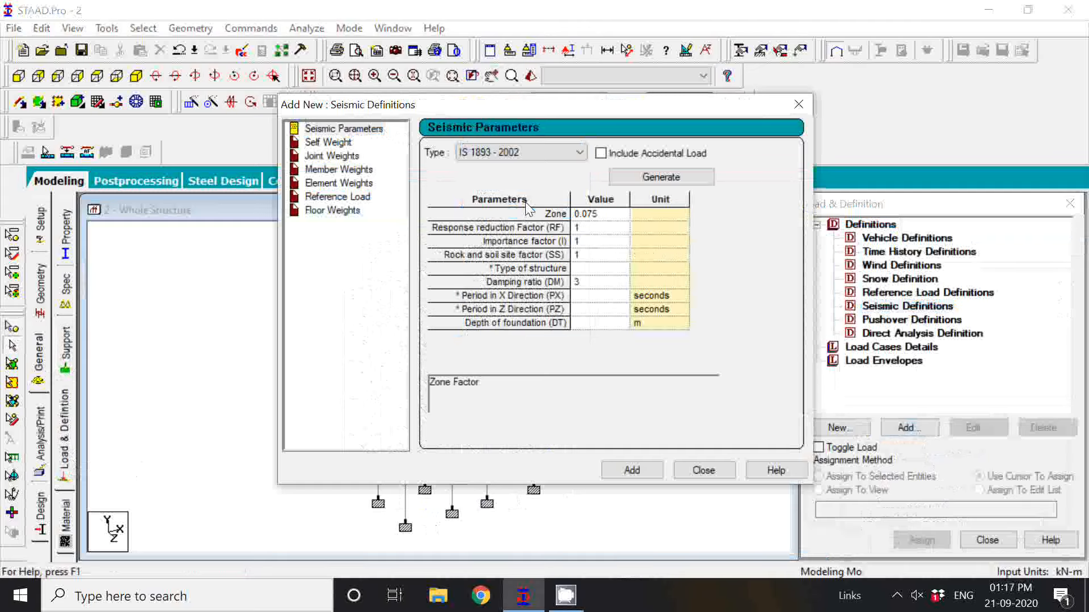
{"action": "left_click", "coordinate": [677, 181]}
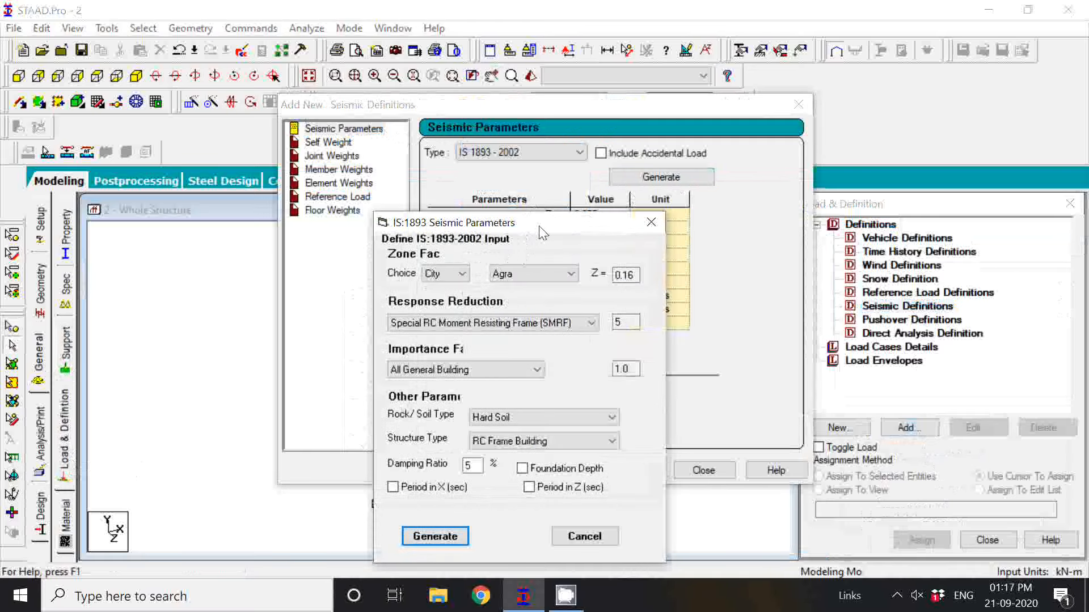
{"action": "left_click_drag", "start_coordinate": [542, 232], "coordinate": [500, 88]}
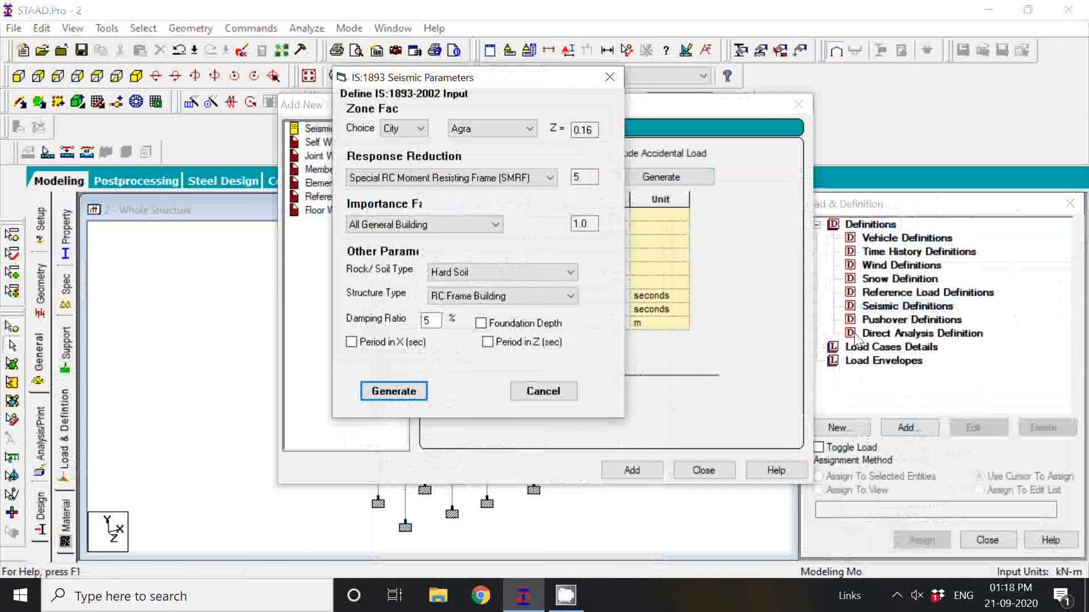
{"action": "left_click", "coordinate": [608, 80]}
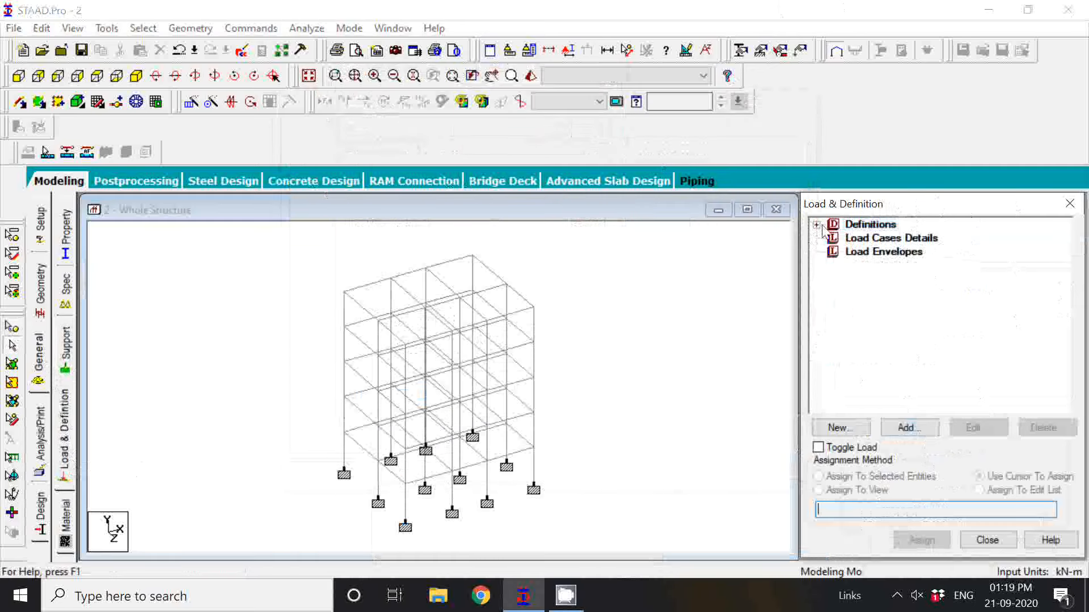
Start a new seismic definition using IS 1893 - 2002 as the code type and open its parameter generator.
{"action": "left_click", "coordinate": [856, 226]}
{"action": "left_click", "coordinate": [919, 428]}
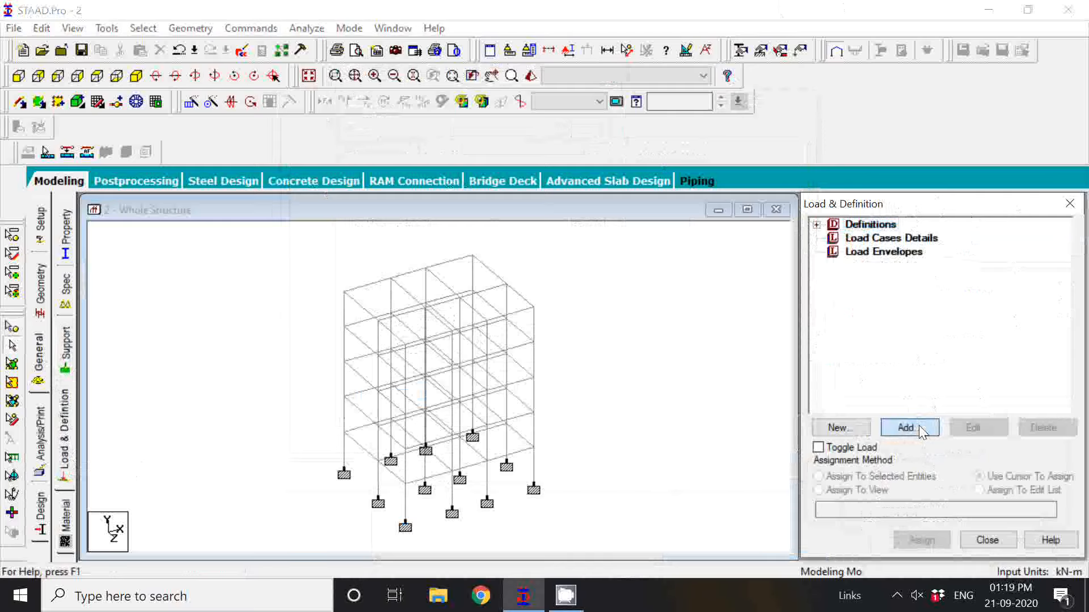
{"action": "left_click", "coordinate": [816, 226]}
{"action": "left_click", "coordinate": [907, 307]}
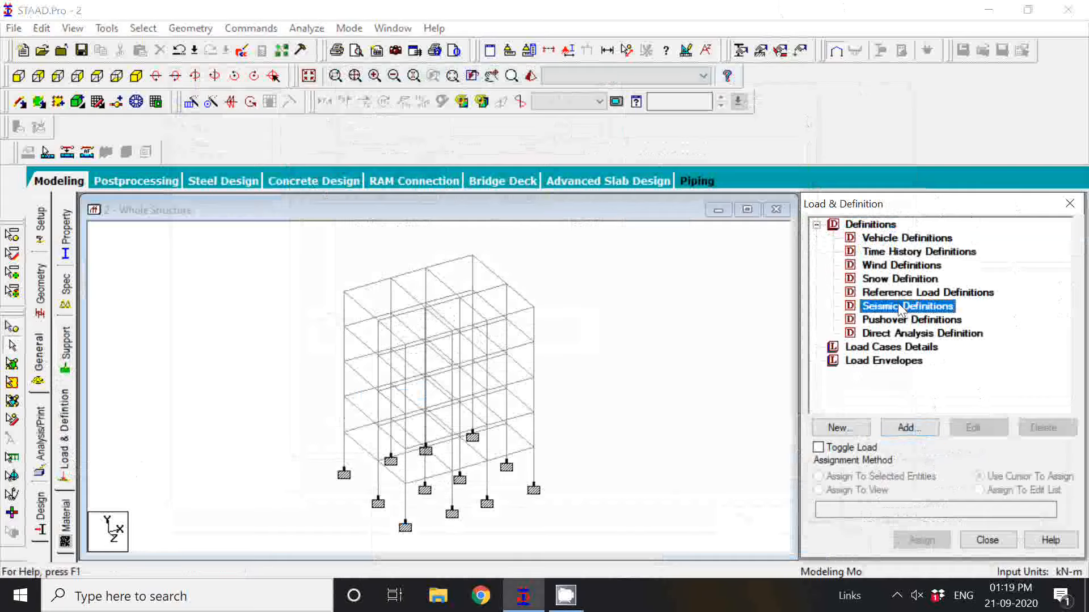
{"action": "left_click", "coordinate": [911, 429]}
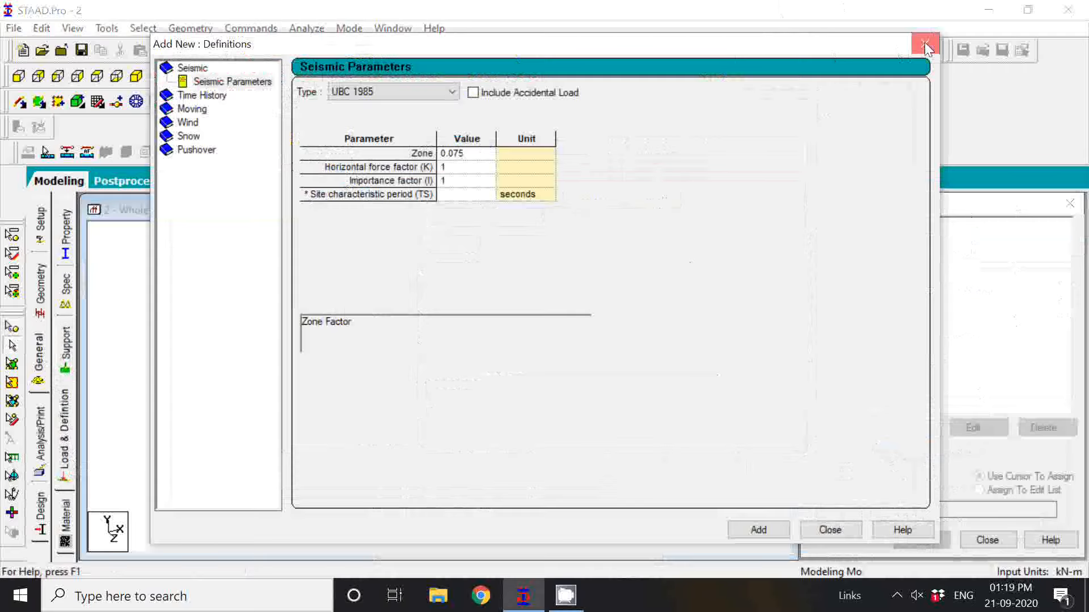
{"action": "left_click", "coordinate": [925, 45]}
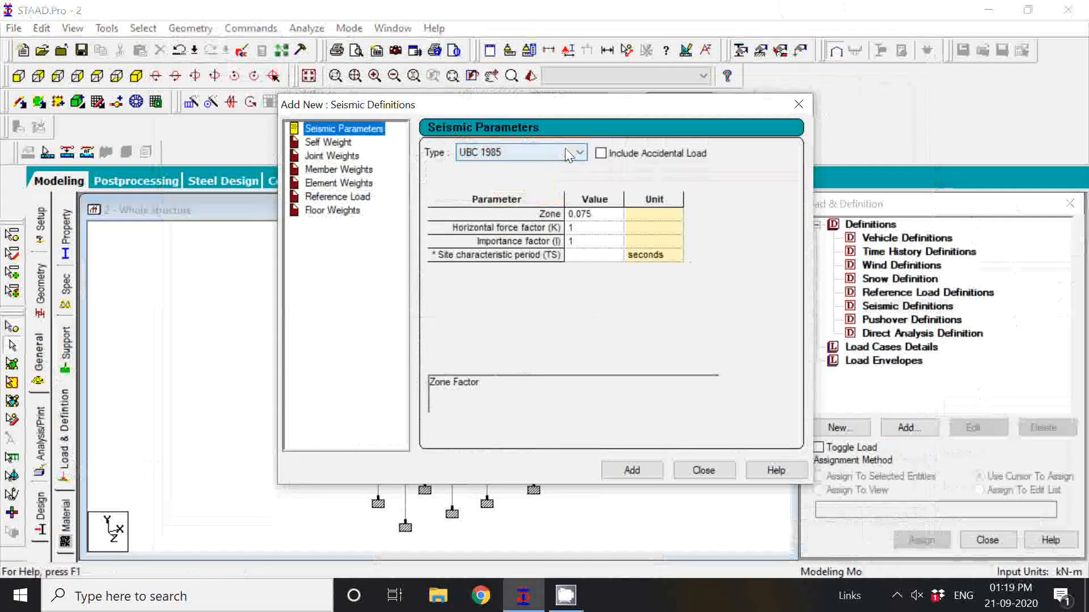
{"action": "left_click", "coordinate": [567, 155]}
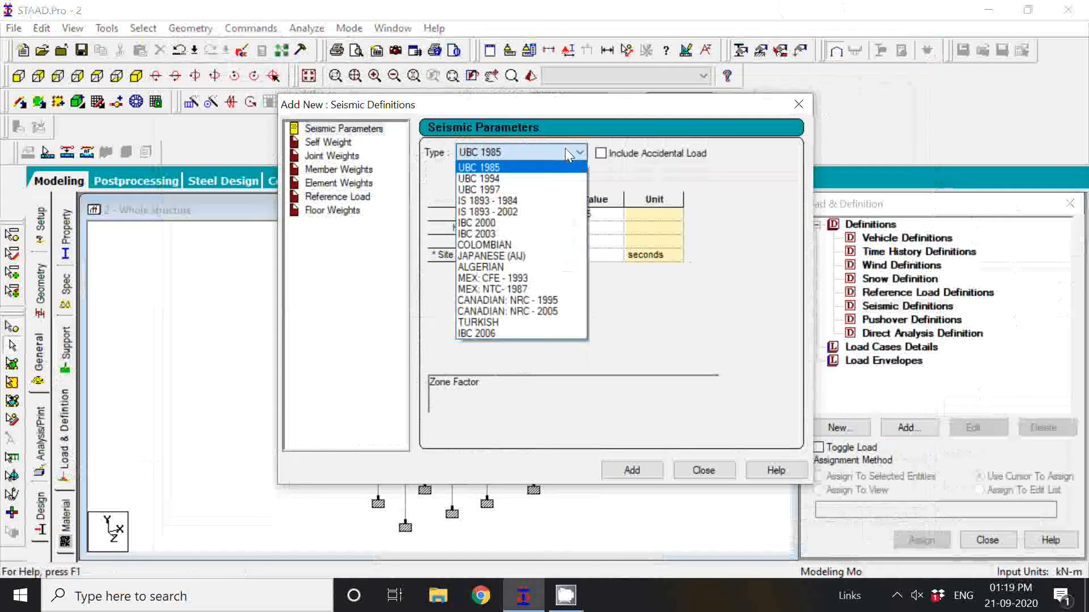
{"action": "left_click", "coordinate": [531, 214]}
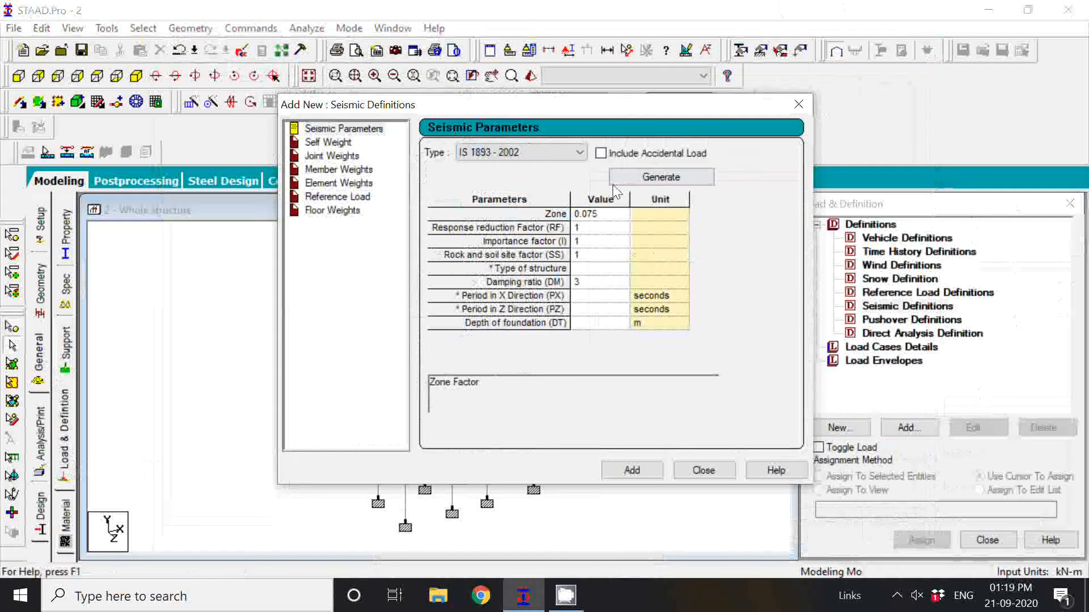
{"action": "left_click", "coordinate": [682, 177]}
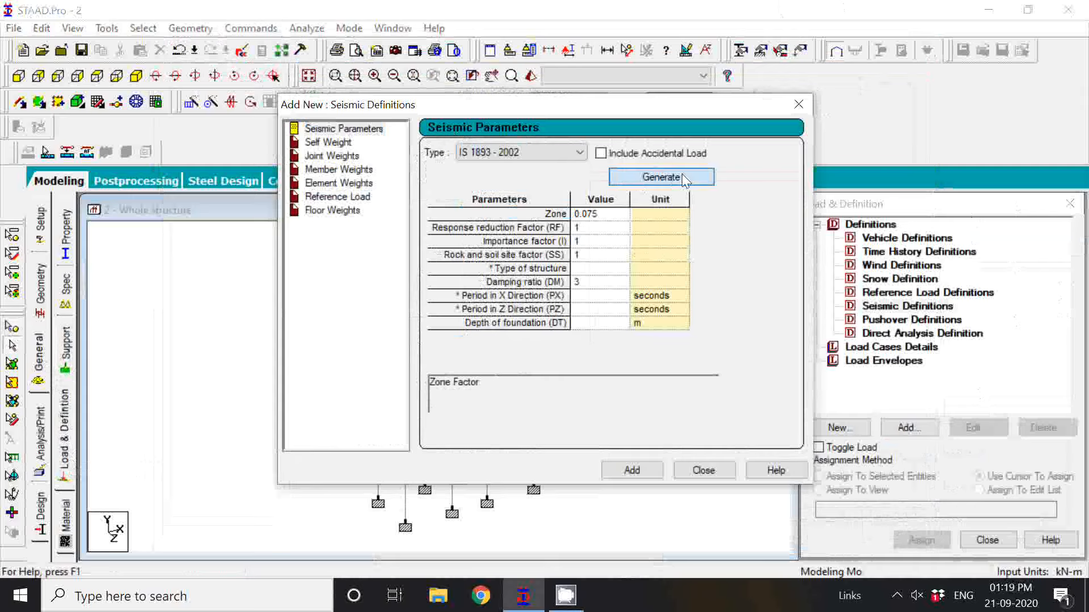
{"action": "left_click", "coordinate": [681, 174]}
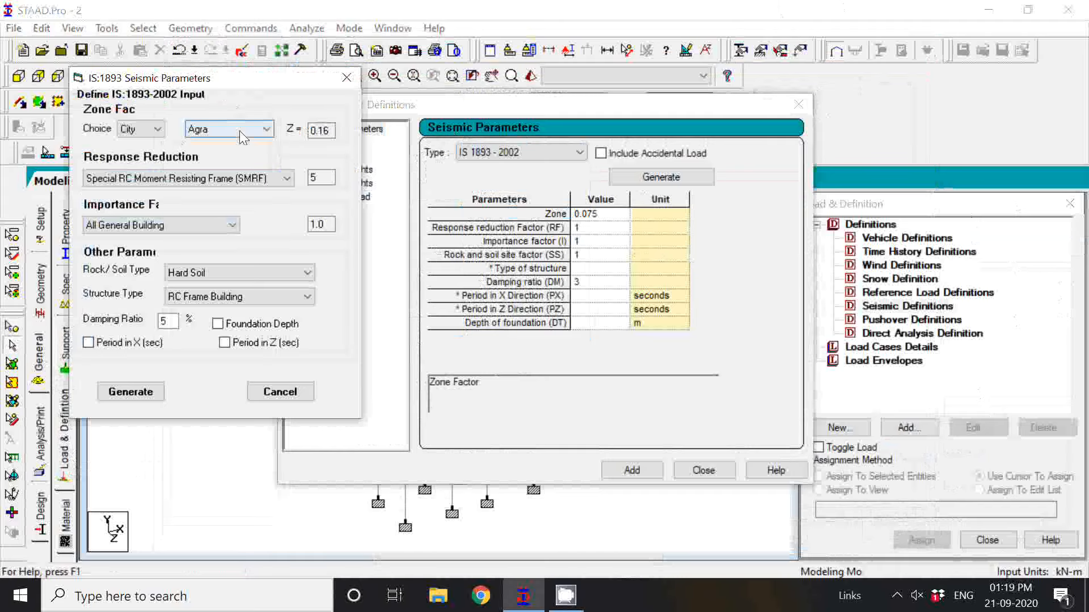
Choose Guwahati as the city for the zone factor, keeping Special RC Moment Resisting Frame (SMRF) for response reduction.
{"action": "left_click", "coordinate": [240, 130]}
{"action": "scroll", "coordinate": [234, 245], "scroll_direction": "down", "scroll_amount": 4}
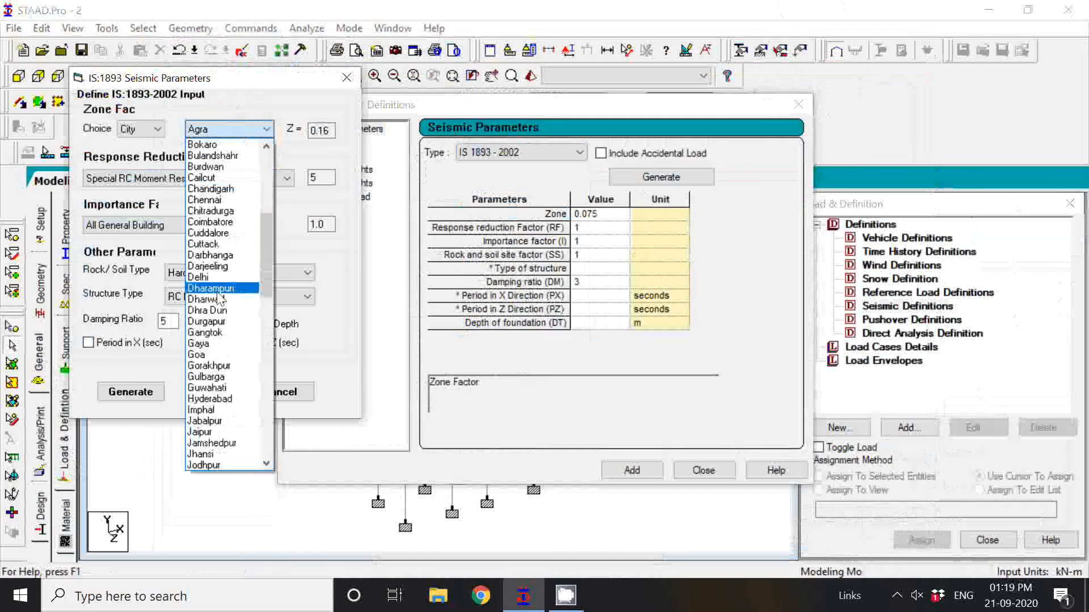
{"action": "left_click", "coordinate": [223, 386]}
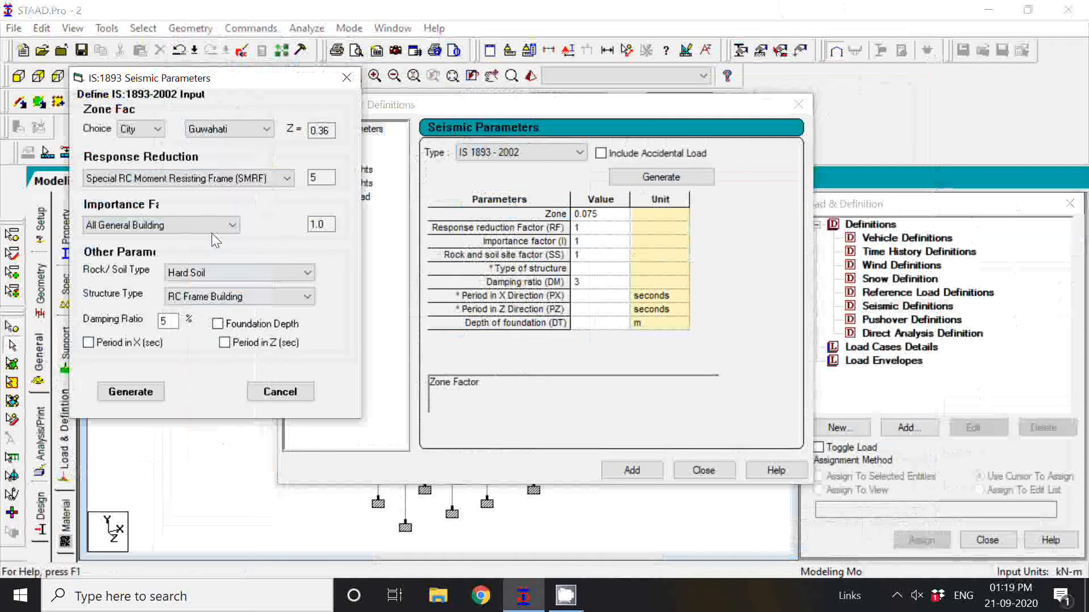
{"action": "left_click", "coordinate": [271, 180]}
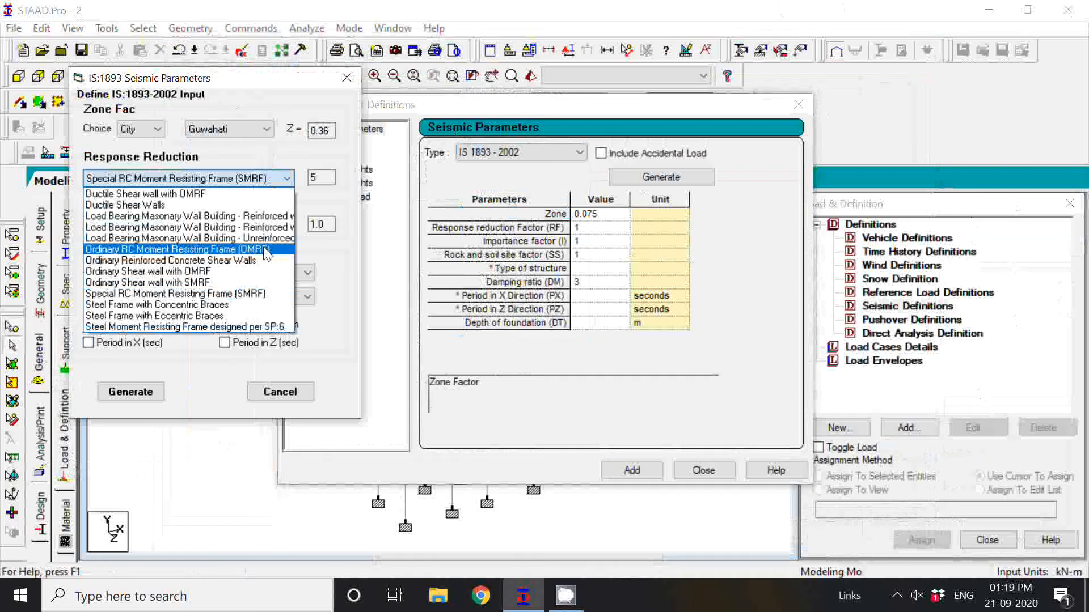
{"action": "key", "text": "Escape"}
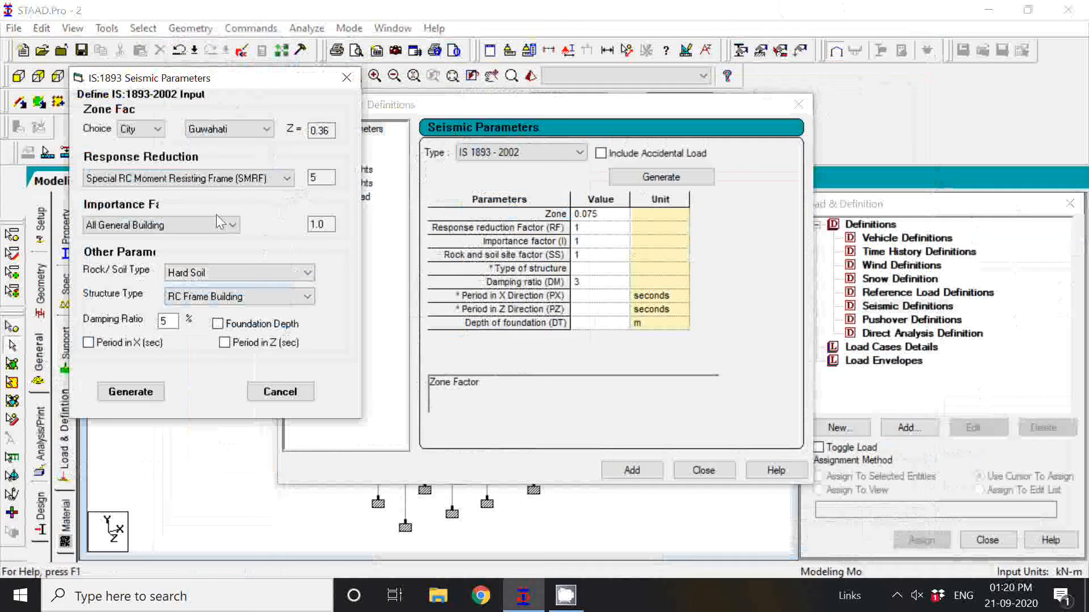
Set the importance factor to All General Building and the rock/soil type to Medium Soil.
{"action": "left_click", "coordinate": [211, 226]}
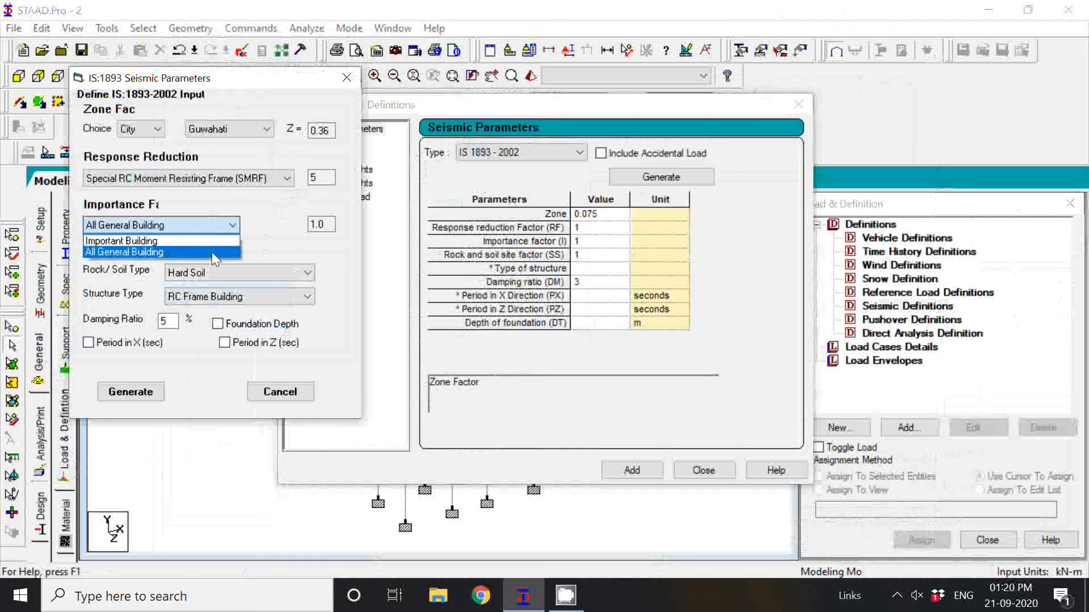
{"action": "left_click", "coordinate": [217, 241]}
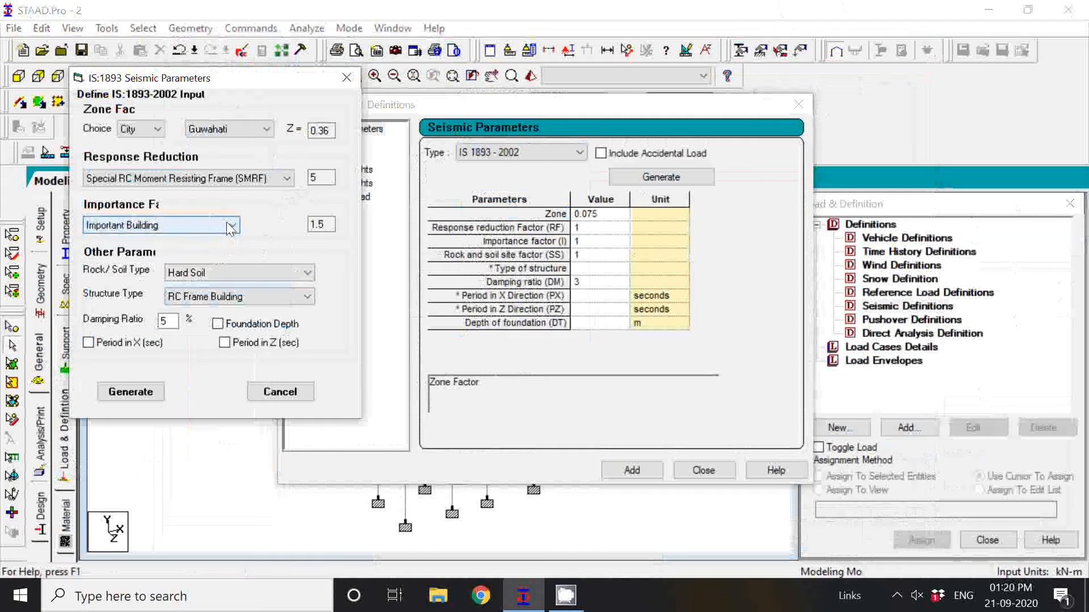
{"action": "left_click", "coordinate": [233, 226]}
{"action": "left_click", "coordinate": [206, 253]}
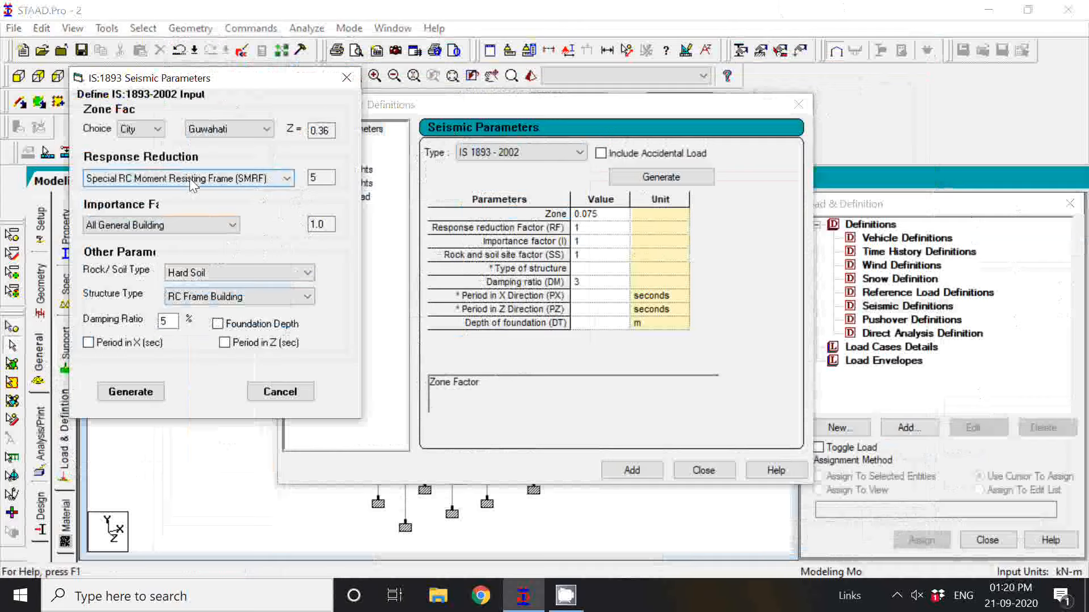
{"action": "left_click", "coordinate": [224, 227]}
{"action": "left_click", "coordinate": [225, 245]}
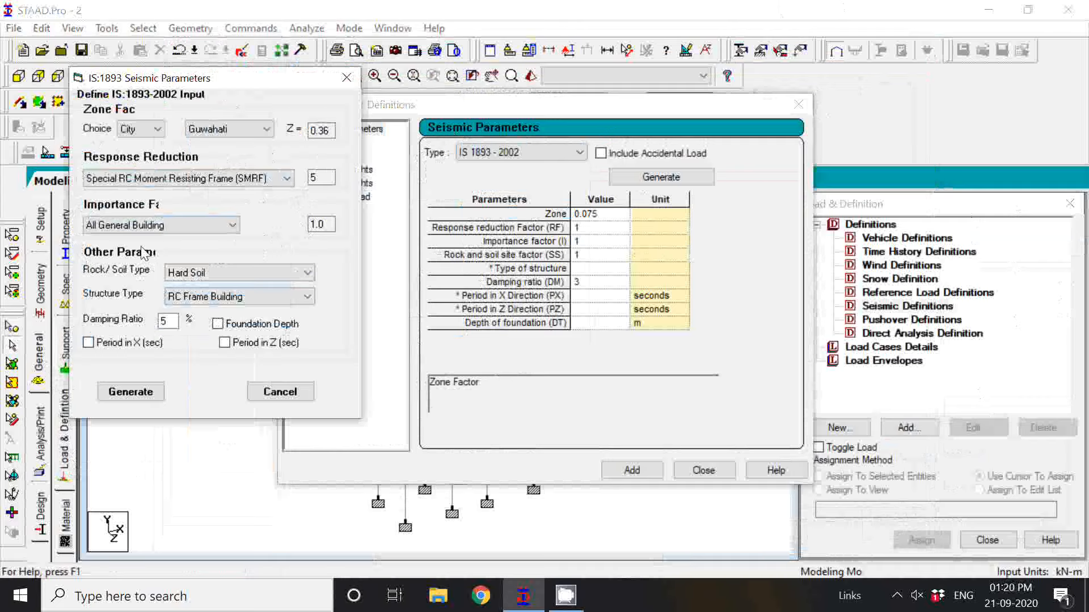
{"action": "left_click", "coordinate": [305, 273]}
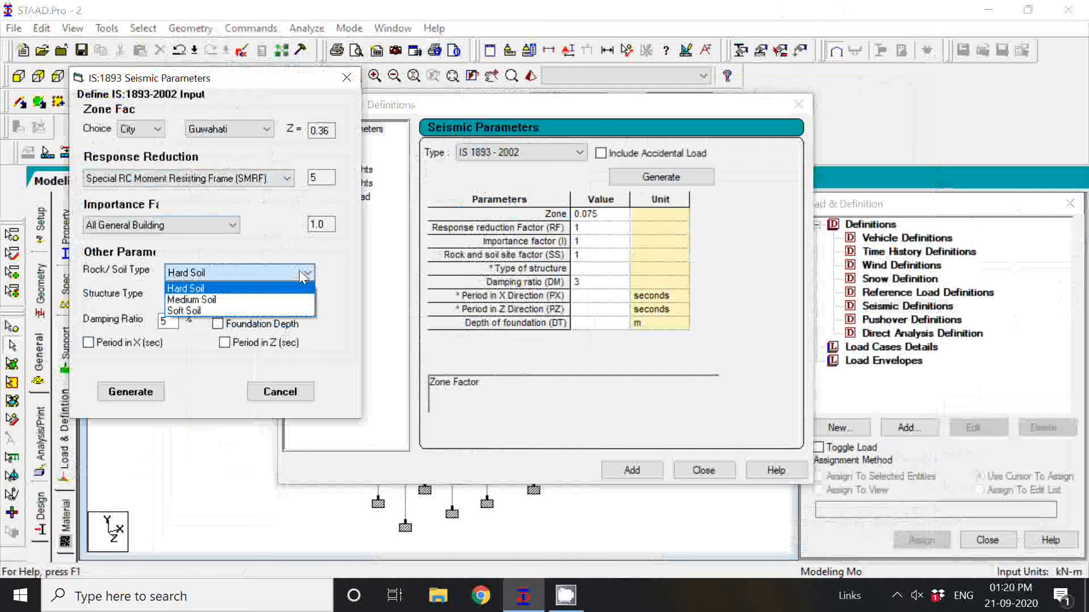
{"action": "left_click", "coordinate": [303, 300]}
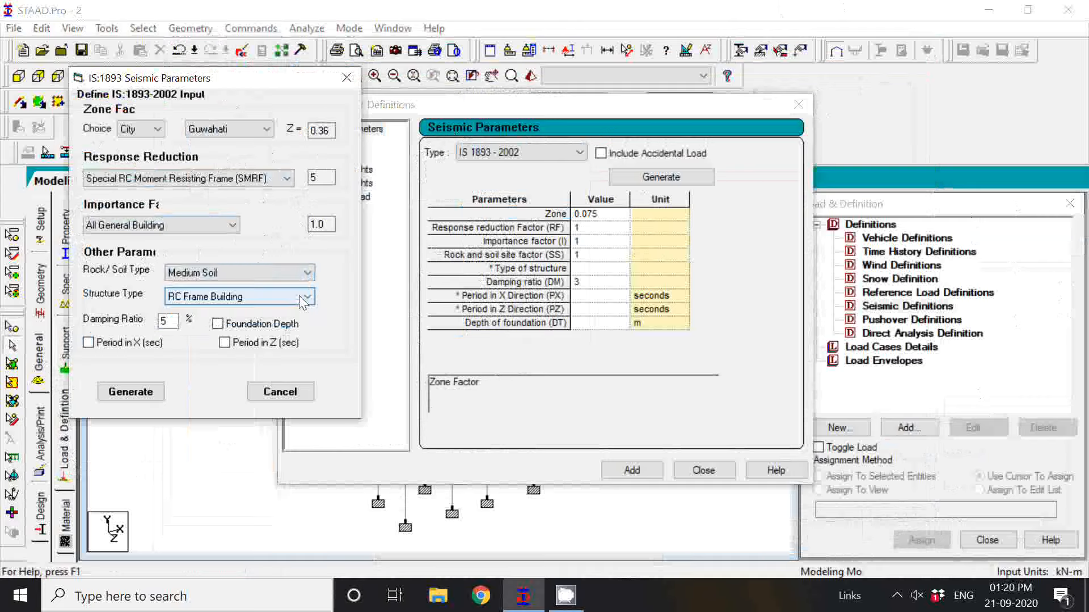
{"action": "left_click", "coordinate": [896, 597]}
{"action": "left_click", "coordinate": [879, 527]}
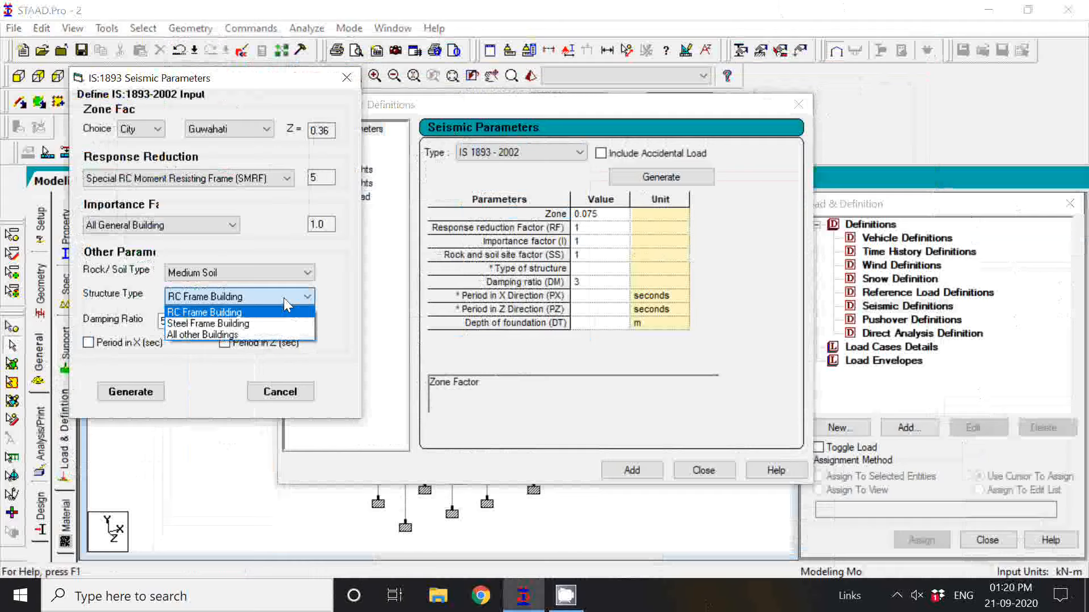
Keep RC Frame Building as the structure type, generate the IS 1893 parameters, and add them to the seismic definition.
{"action": "left_click", "coordinate": [249, 306]}
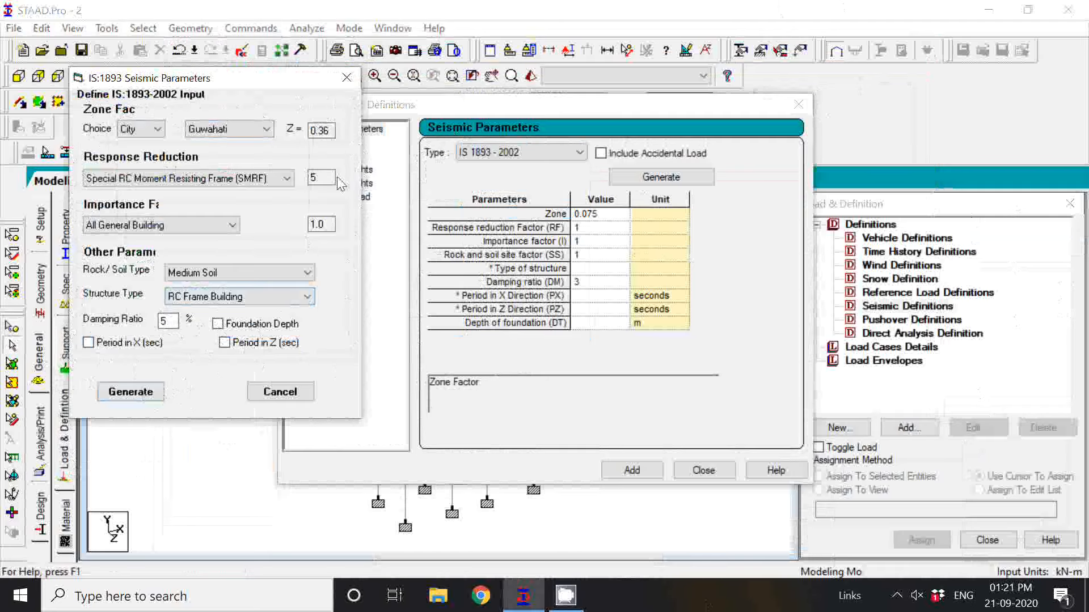
{"action": "left_click", "coordinate": [130, 392]}
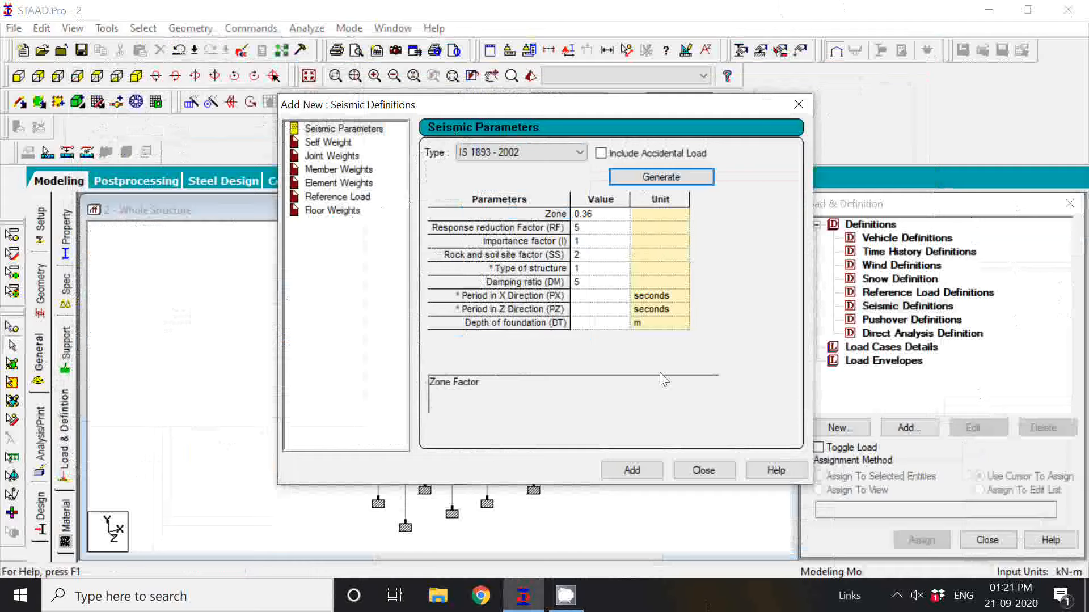
{"action": "left_click", "coordinate": [631, 471]}
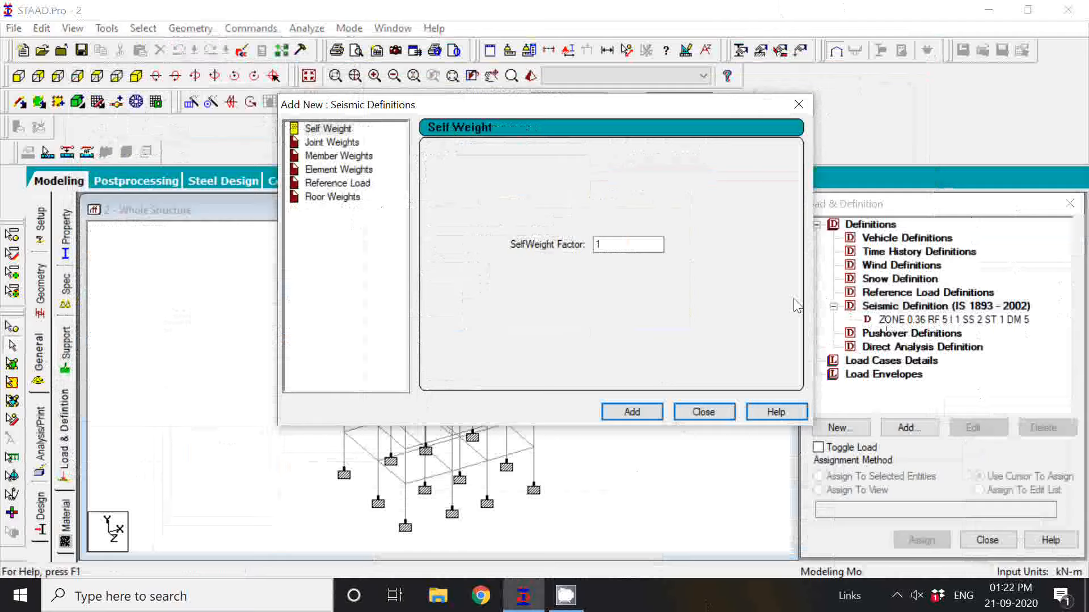
Add a self weight with factor 1 to the seismic definition and close its dialog.
{"action": "left_click", "coordinate": [597, 246]}
{"action": "type", "text": "1"}
{"action": "left_click", "coordinate": [641, 419]}
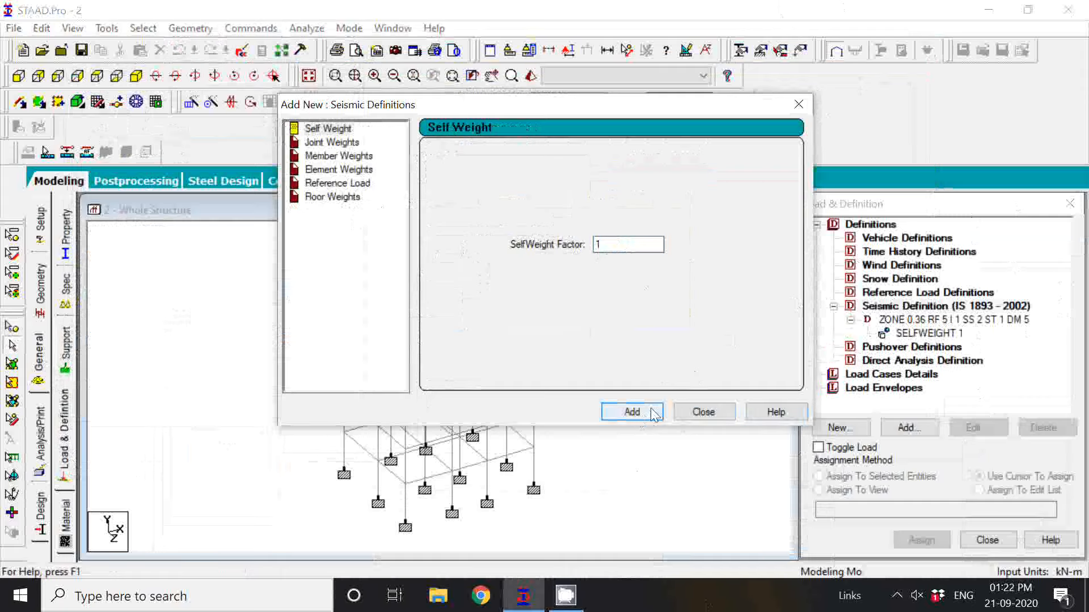
{"action": "left_click", "coordinate": [703, 413]}
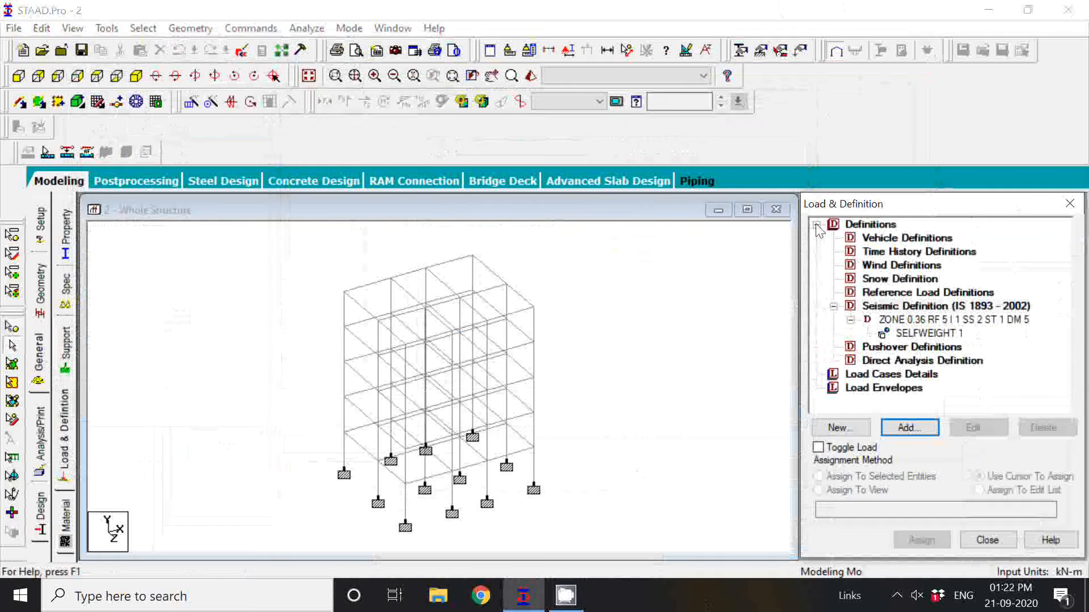
{"action": "left_click", "coordinate": [816, 226]}
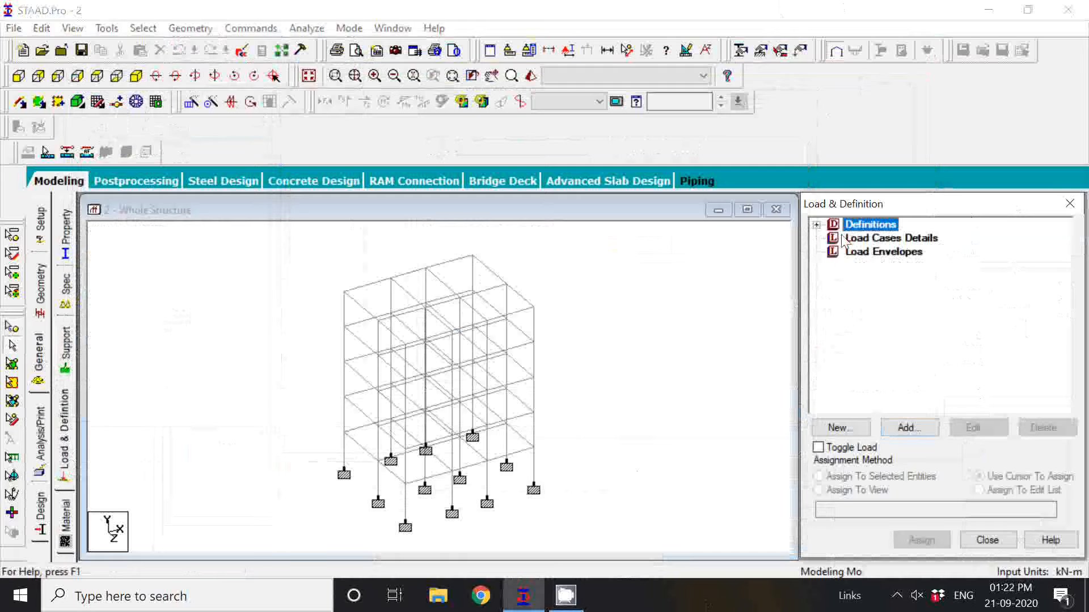
{"action": "left_click", "coordinate": [879, 239]}
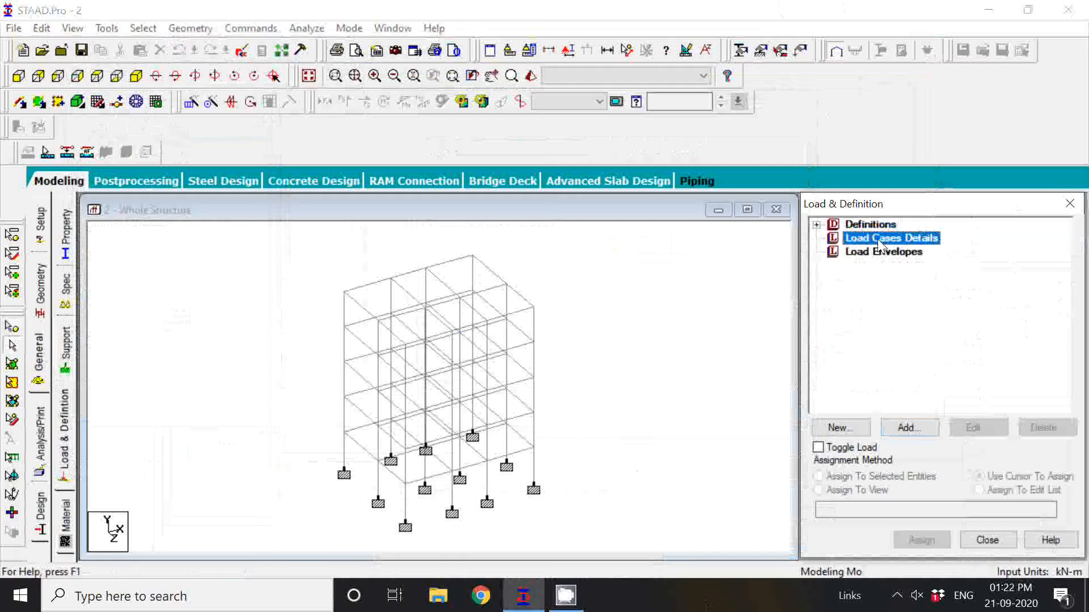
{"action": "left_click", "coordinate": [919, 432]}
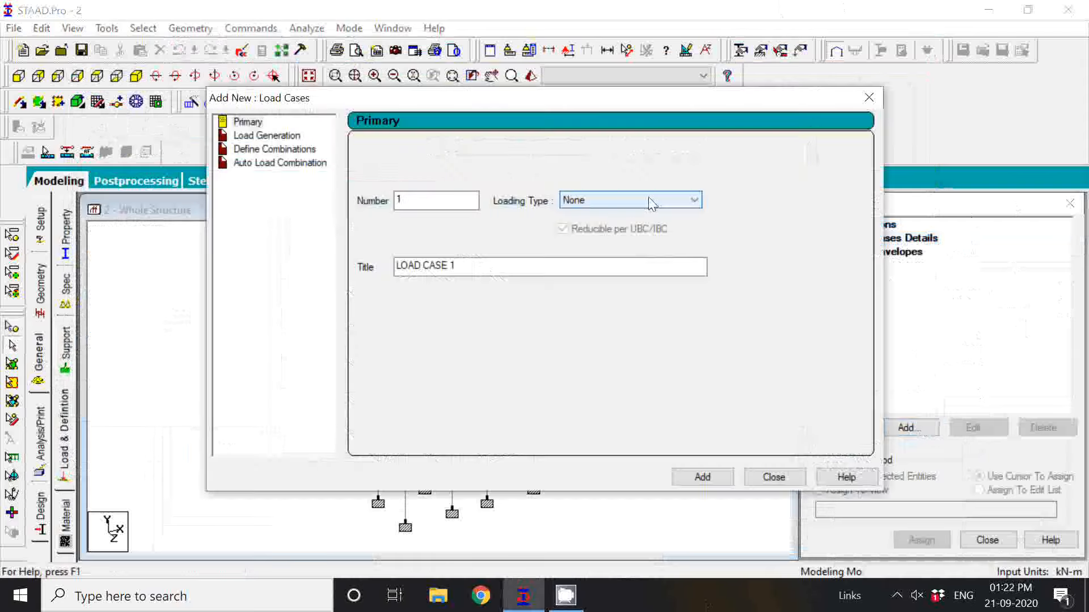
{"action": "left_click", "coordinate": [650, 204]}
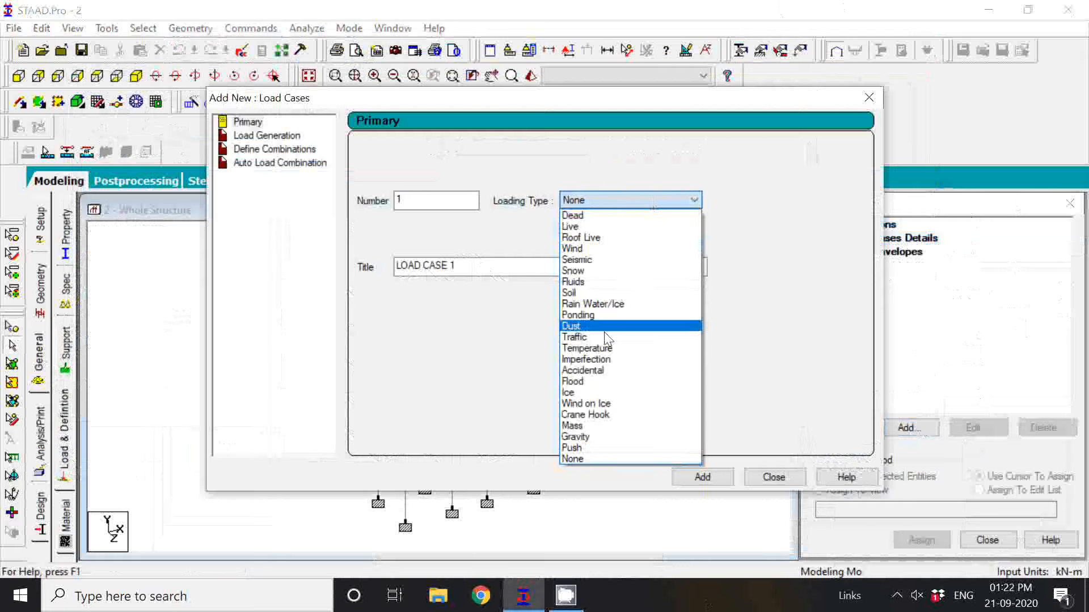
{"action": "left_click", "coordinate": [612, 260]}
{"action": "left_click", "coordinate": [527, 274]}
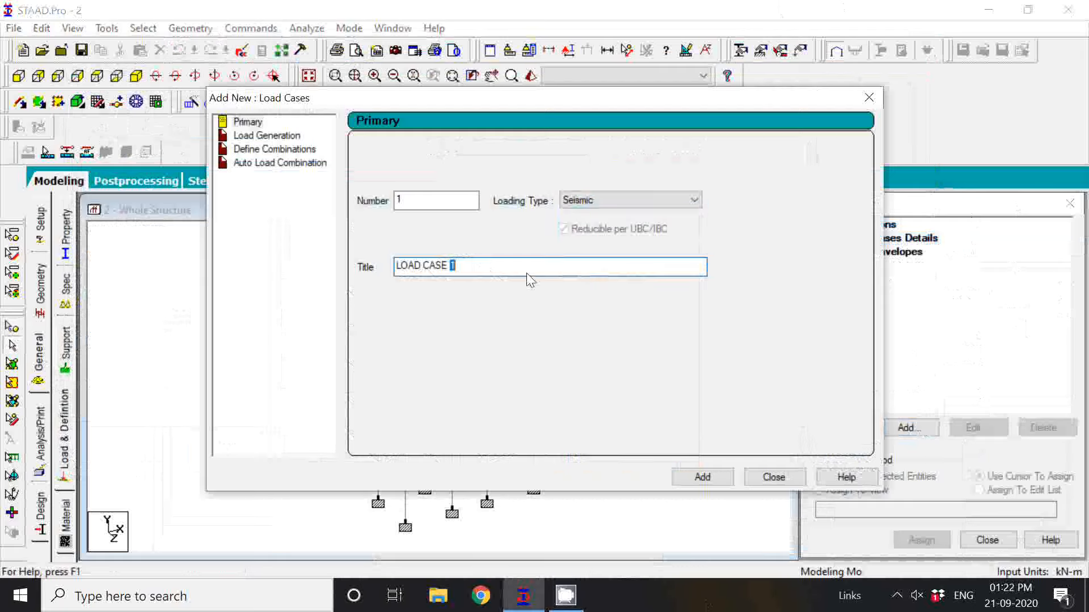
{"action": "key", "text": "BackSpace"}
{"action": "key", "text": "BackSpace"}
{"action": "key", "text": "BackSpace"}
{"action": "key", "text": "BackSpace"}
{"action": "key", "text": "BackSpace"}
{"action": "key", "text": "BackSpace"}
{"action": "key", "text": "BackSpace"}
{"action": "key", "text": "BackSpace"}
{"action": "key", "text": "BackSpace"}
{"action": "key", "text": "BackSpace"}
{"action": "key", "text": "BackSpace"}
{"action": "left_click", "coordinate": [896, 595]}
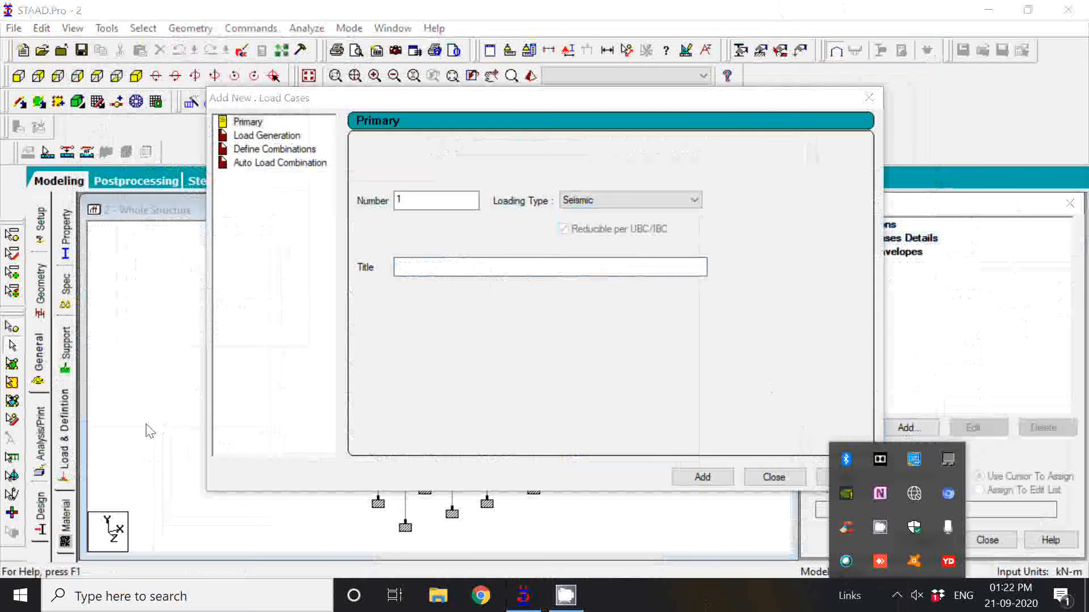
{"action": "left_click", "coordinate": [442, 275]}
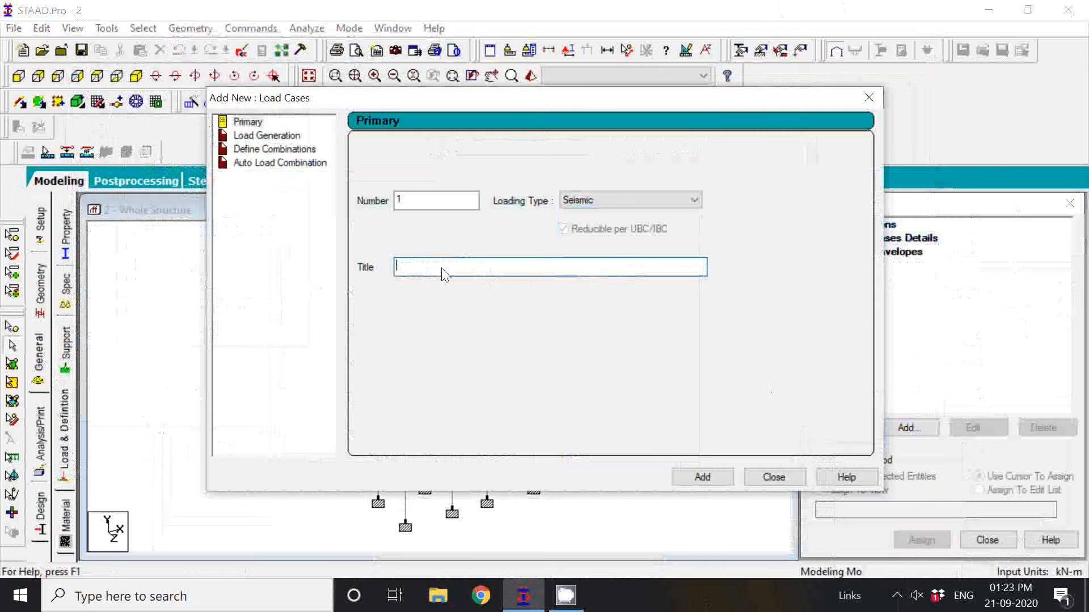
{"action": "left_click", "coordinate": [868, 99]}
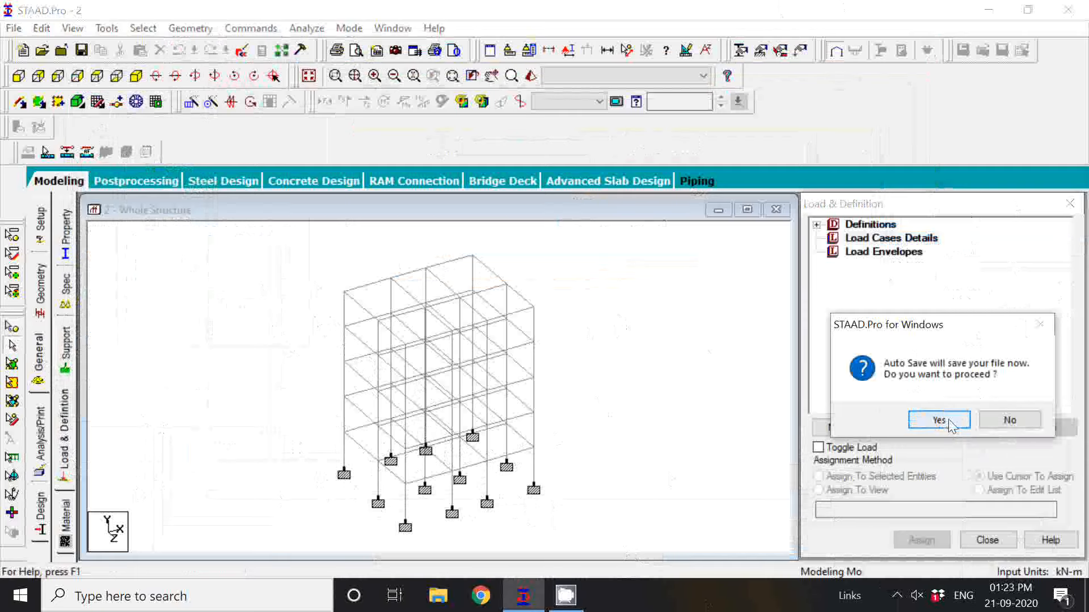
Save the modified structure as the auto-save asks, and add a seismic primary load case titled EQ X+.
{"action": "left_click", "coordinate": [938, 421]}
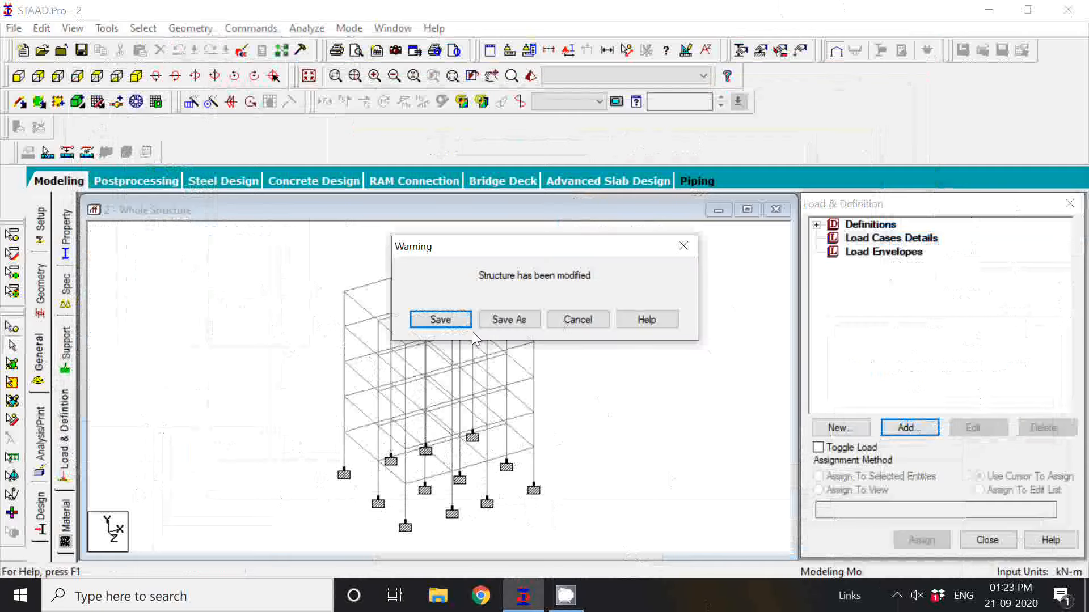
{"action": "left_click", "coordinate": [424, 320]}
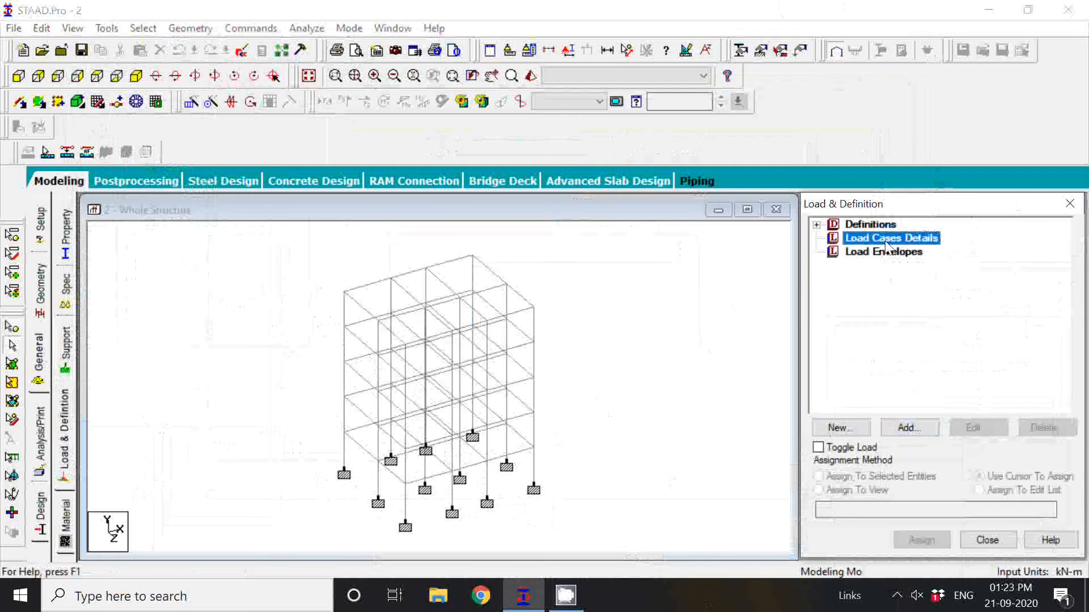
{"action": "left_click", "coordinate": [916, 432]}
{"action": "left_click", "coordinate": [479, 275]}
{"action": "key", "text": "BackSpace"}
{"action": "key", "text": "BackSpace"}
{"action": "key", "text": "BackSpace"}
{"action": "key", "text": "BackSpace"}
{"action": "key", "text": "BackSpace"}
{"action": "key", "text": "BackSpace"}
{"action": "key", "text": "BackSpace"}
{"action": "key", "text": "BackSpace"}
{"action": "key", "text": "BackSpace"}
{"action": "key", "text": "BackSpace"}
{"action": "key", "text": "BackSpace"}
{"action": "type", "text": "EQ X"}
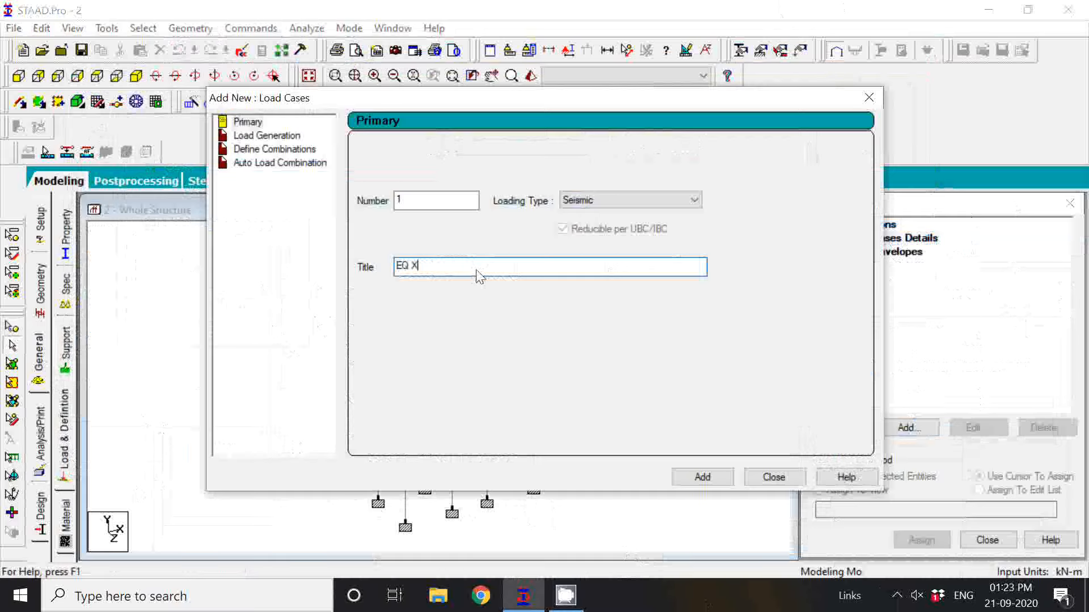
{"action": "type", "text": "+"}
{"action": "left_click", "coordinate": [724, 483]}
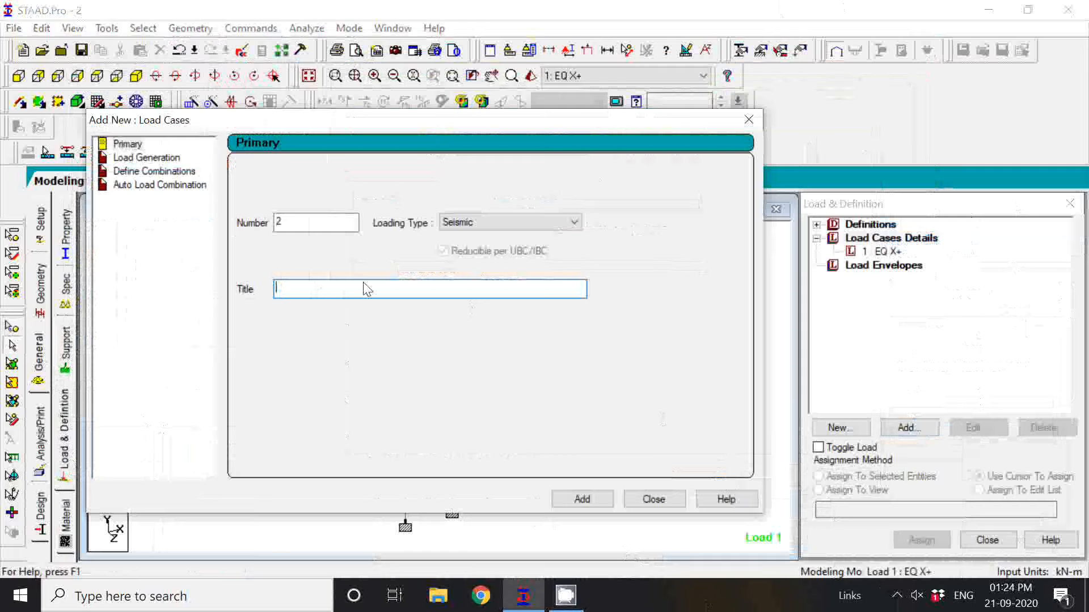
Add a second seismic primary load case titled EQ X-.
{"action": "type", "text": "EQ X-"}
{"action": "left_click", "coordinate": [581, 502]}
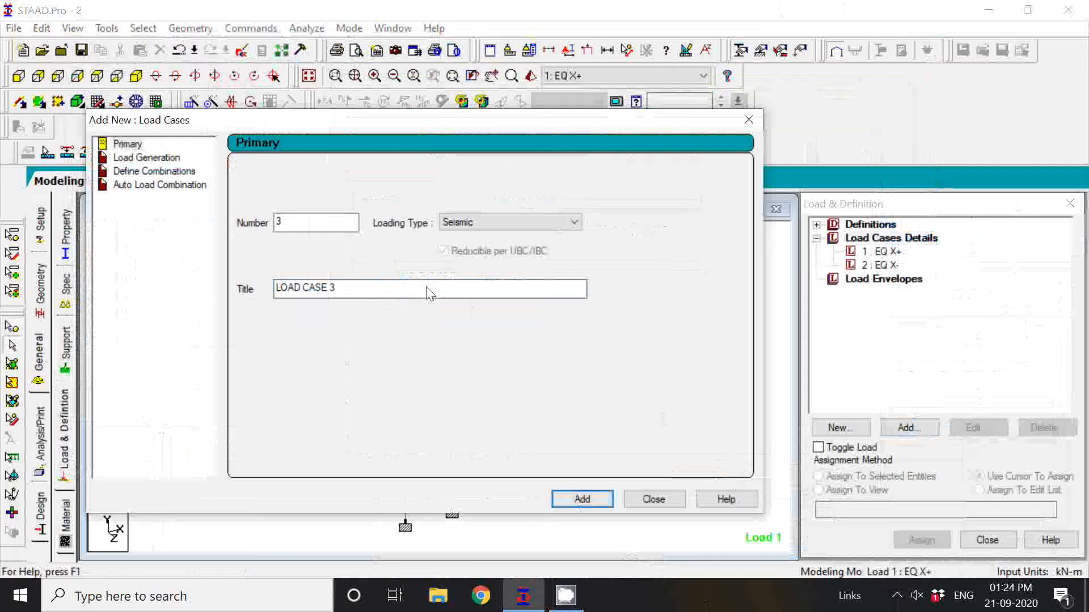
Add a third seismic primary load case, replacing its default title with EQ Z+.
{"action": "left_click", "coordinate": [405, 289]}
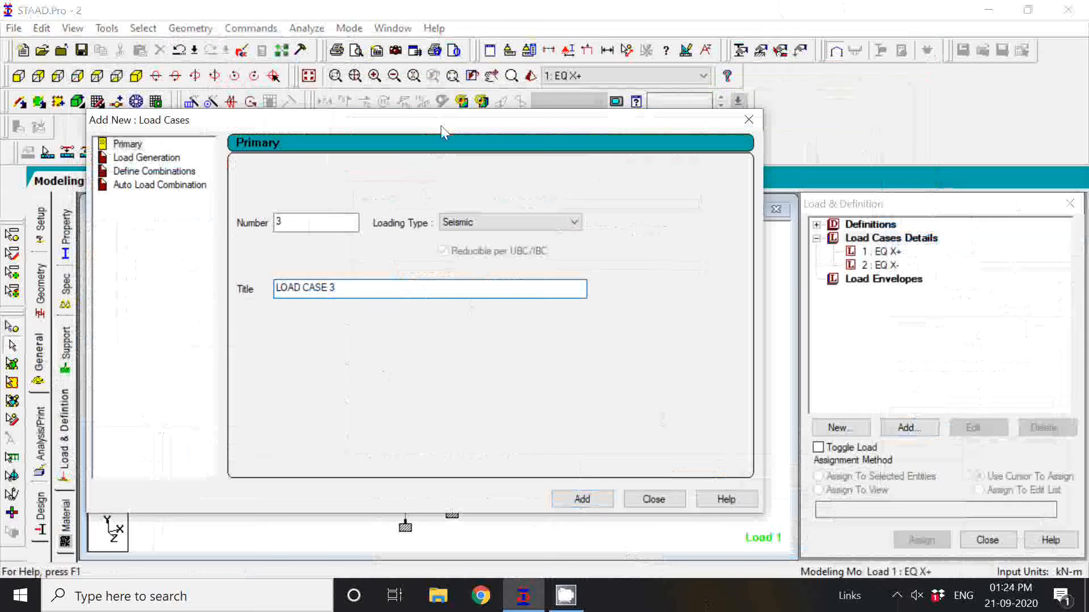
{"action": "left_click_drag", "start_coordinate": [440, 125], "coordinate": [491, 118]}
{"action": "key", "text": "BackSpace"}
{"action": "key", "text": "BackSpace"}
{"action": "key", "text": "BackSpace"}
{"action": "key", "text": "BackSpace"}
{"action": "key", "text": "BackSpace"}
{"action": "key", "text": "BackSpace"}
{"action": "key", "text": "BackSpace"}
{"action": "key", "text": "BackSpace"}
{"action": "key", "text": "BackSpace"}
{"action": "key", "text": "BackSpace"}
{"action": "key", "text": "BackSpace"}
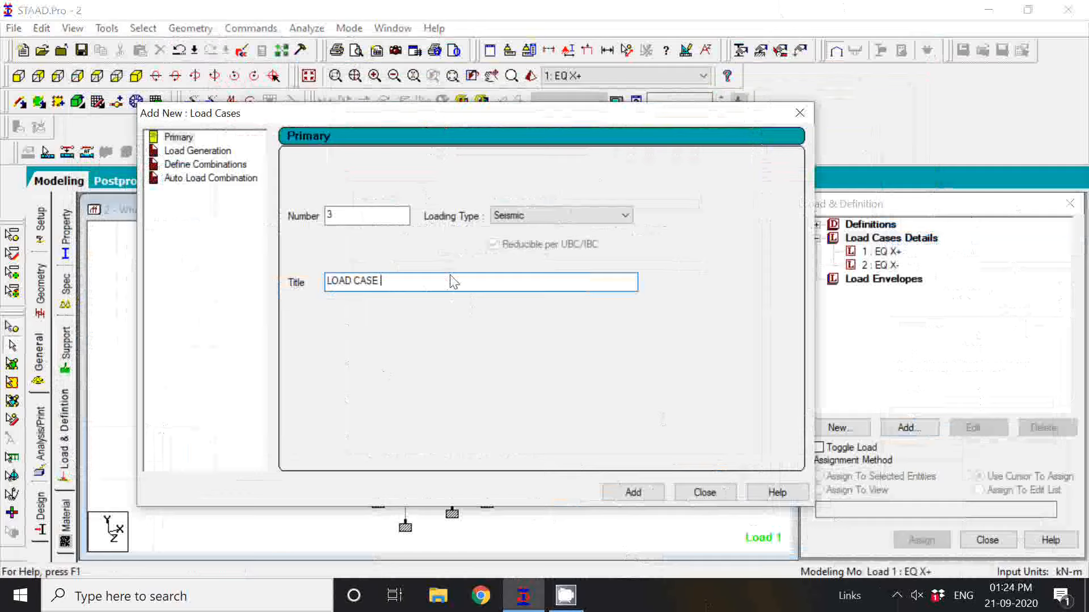
{"action": "type", "text": "EQ Z+"}
{"action": "left_click", "coordinate": [646, 493]}
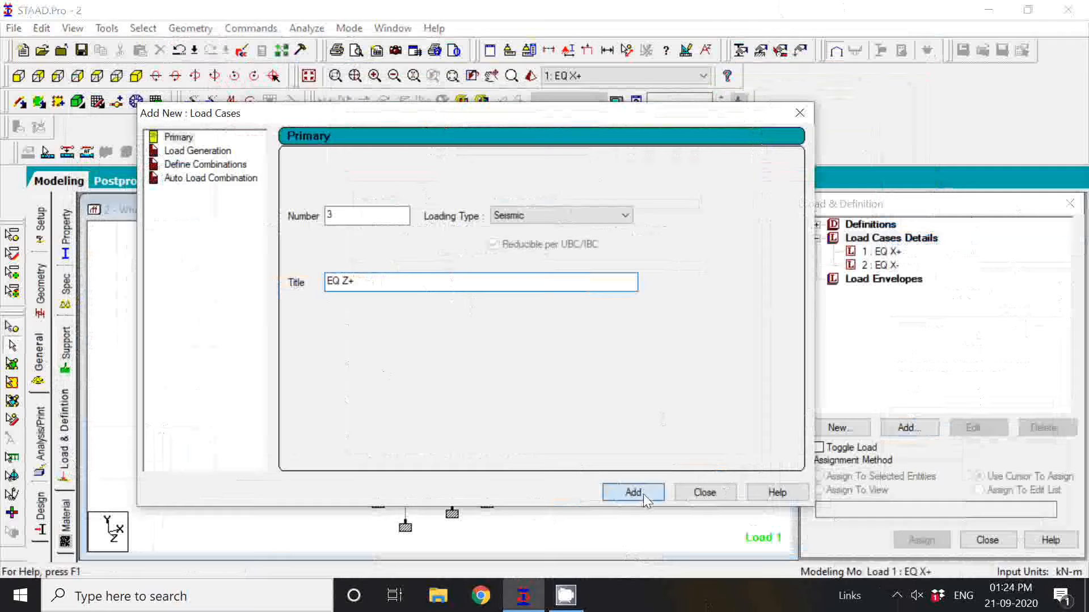
Add a fourth seismic primary load case titled EQ Z- and finish creating load cases.
{"action": "double_click", "coordinate": [450, 290]}
{"action": "key", "text": "BackSpace"}
{"action": "key", "text": "BackSpace"}
{"action": "key", "text": "BackSpace"}
{"action": "key", "text": "BackSpace"}
{"action": "key", "text": "BackSpace"}
{"action": "key", "text": "BackSpace"}
{"action": "key", "text": "BackSpace"}
{"action": "key", "text": "BackSpace"}
{"action": "key", "text": "BackSpace"}
{"action": "key", "text": "BackSpace"}
{"action": "key", "text": "BackSpace"}
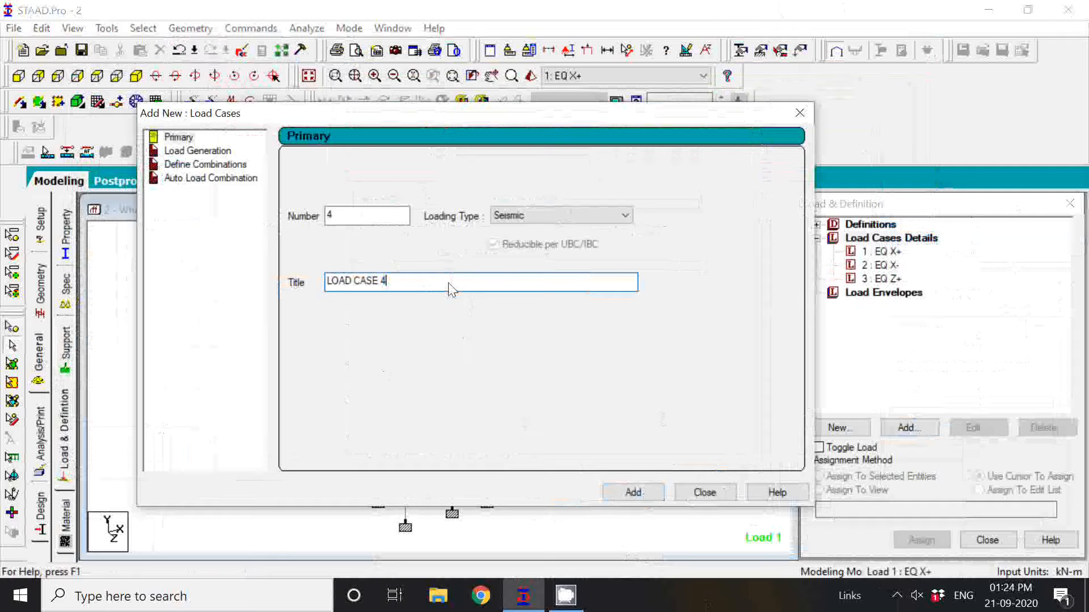
{"action": "type", "text": "EQ Z-"}
{"action": "left_click", "coordinate": [653, 496]}
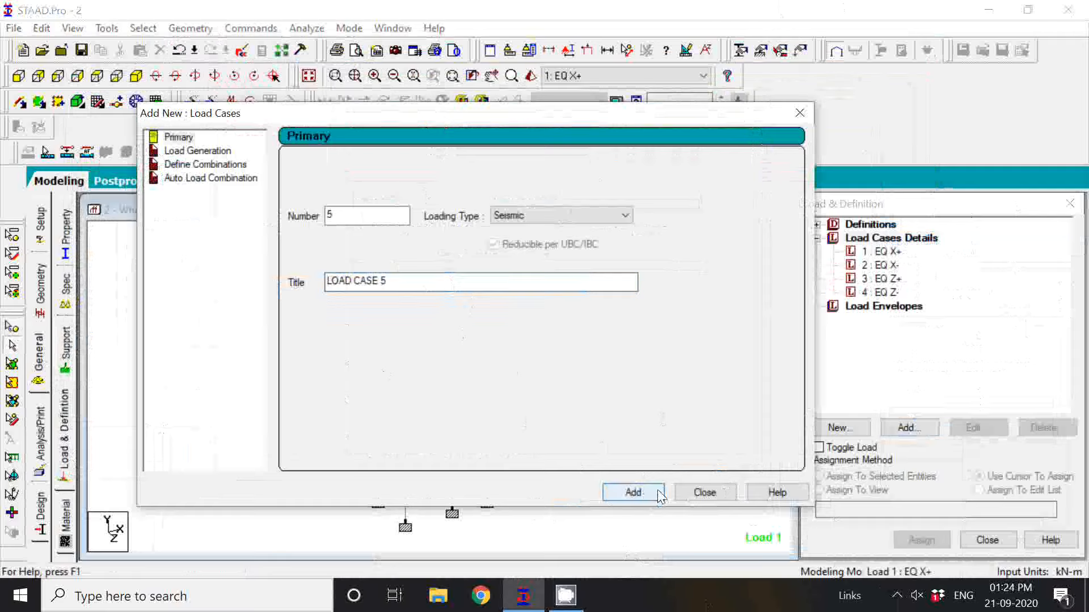
{"action": "left_click", "coordinate": [716, 498]}
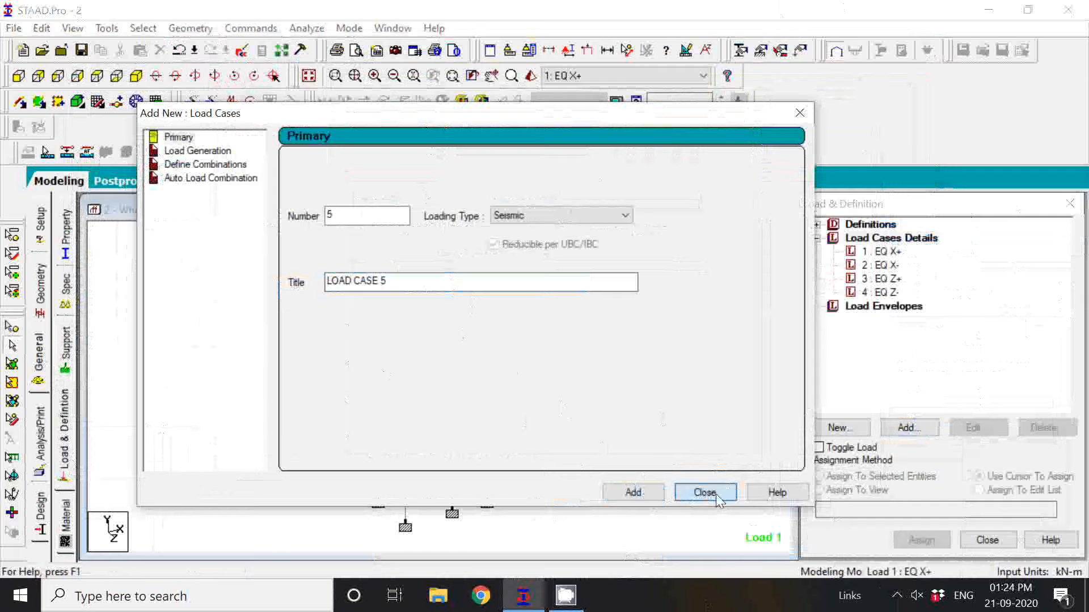
{"action": "left_click", "coordinate": [705, 493]}
{"action": "left_click", "coordinate": [883, 252]}
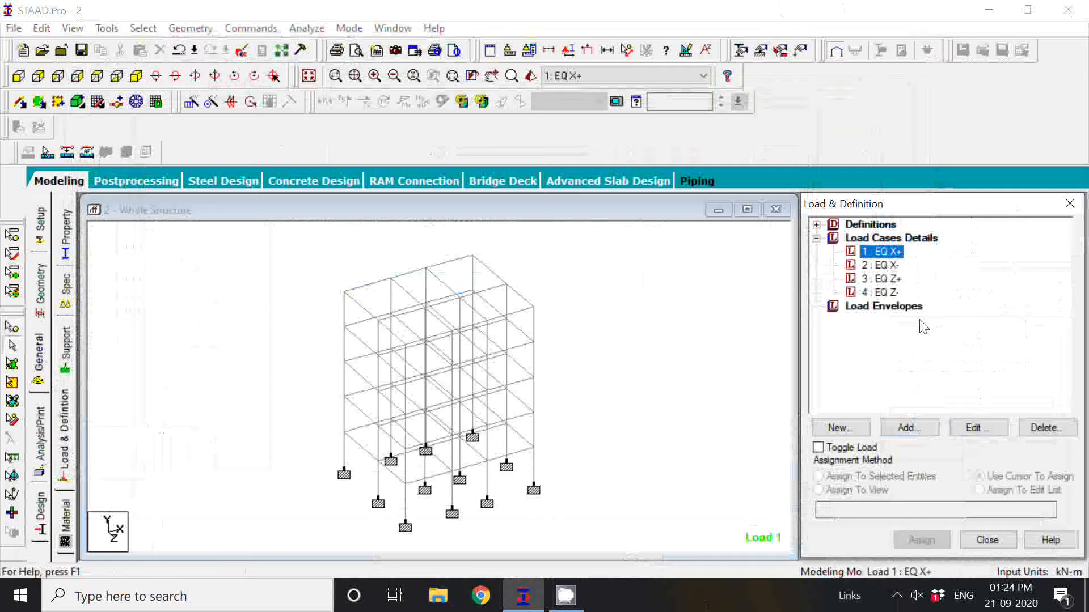
{"action": "left_click", "coordinate": [917, 432]}
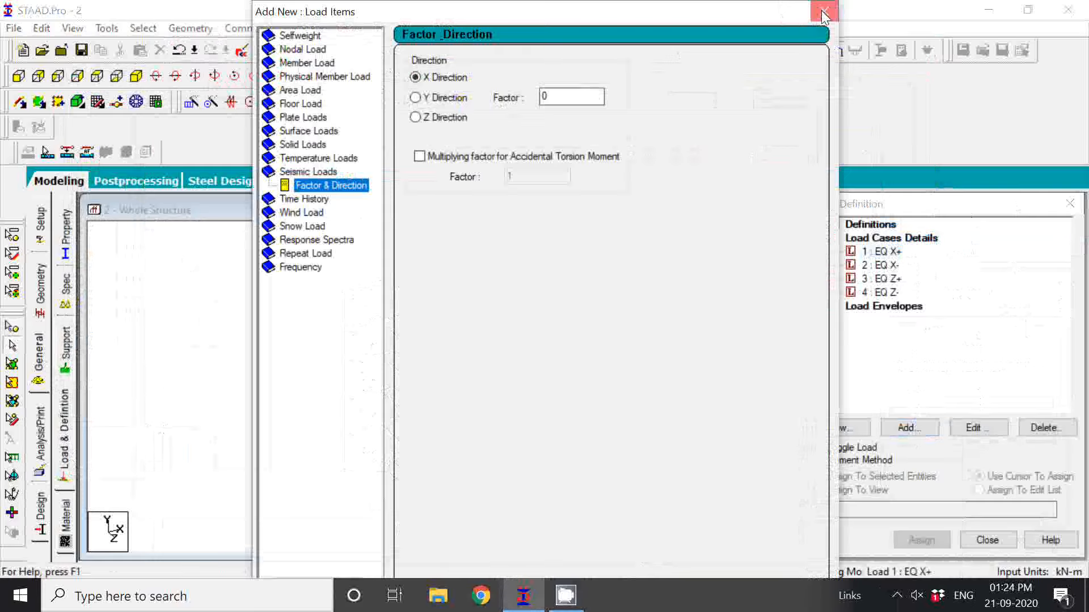
{"action": "left_click", "coordinate": [823, 15]}
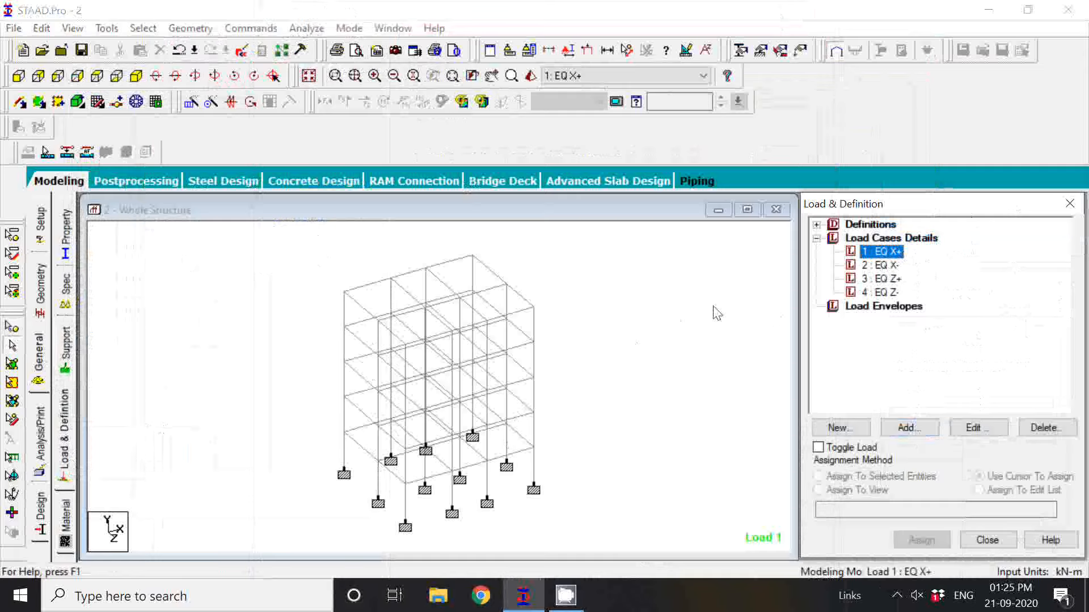
{"action": "left_click", "coordinate": [888, 265]}
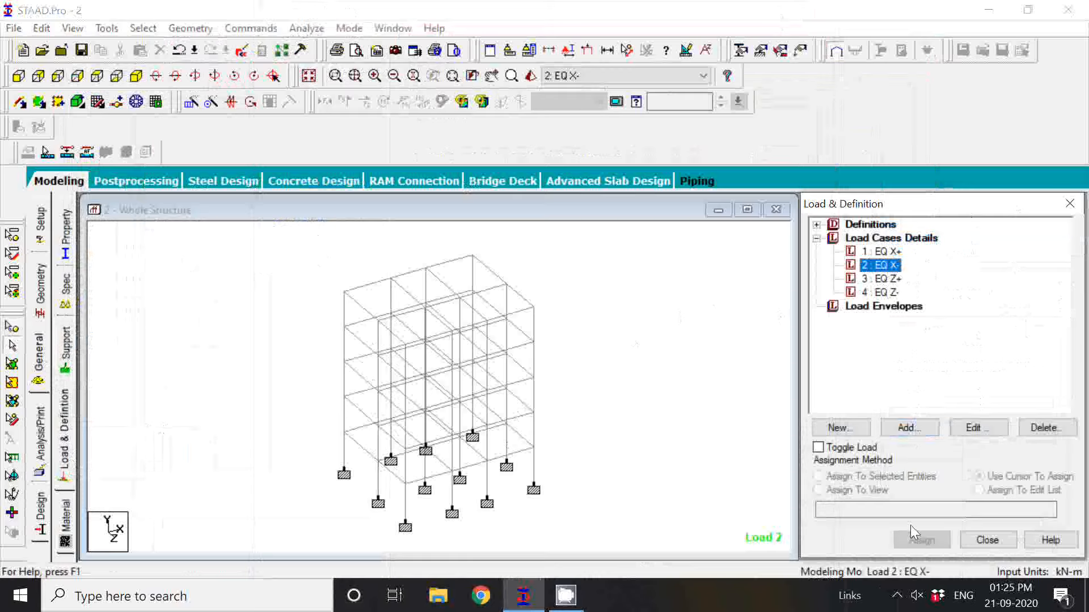
{"action": "left_click", "coordinate": [897, 597]}
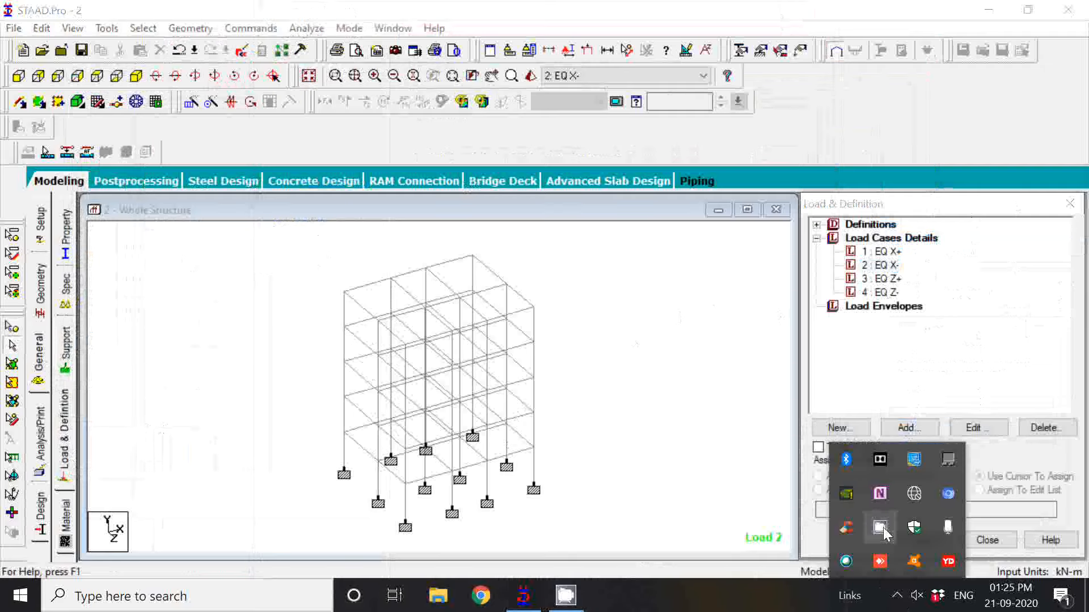
{"action": "left_click", "coordinate": [880, 528]}
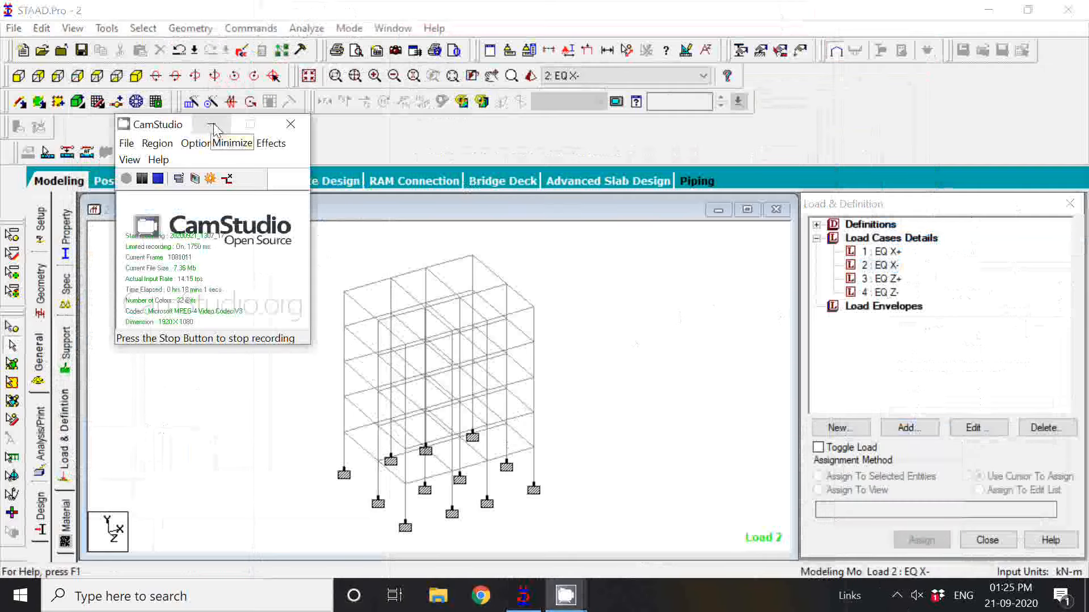
{"action": "left_click", "coordinate": [214, 129]}
Add a seismic load in the X direction with factor 1 to load case EQ X+.
{"action": "left_click", "coordinate": [894, 253]}
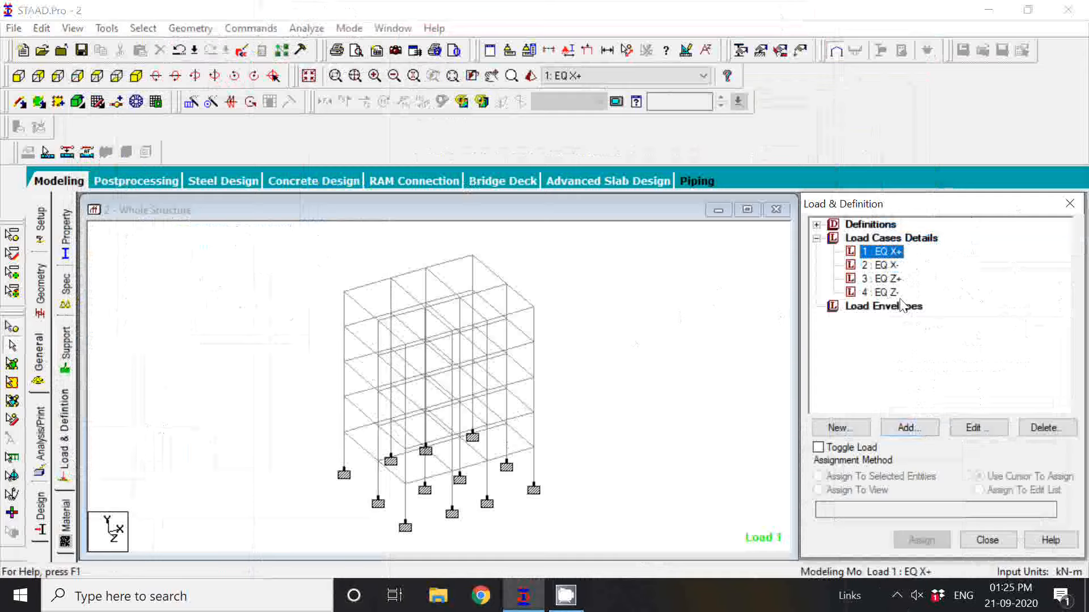
{"action": "left_click", "coordinate": [906, 428]}
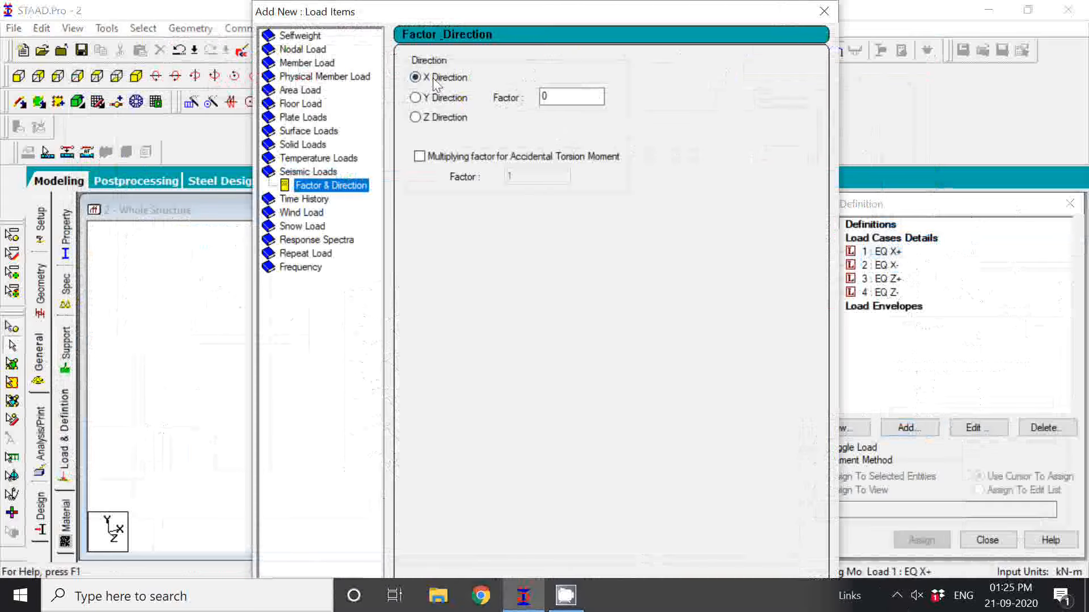
{"action": "double_click", "coordinate": [555, 97]}
{"action": "type", "text": "1"}
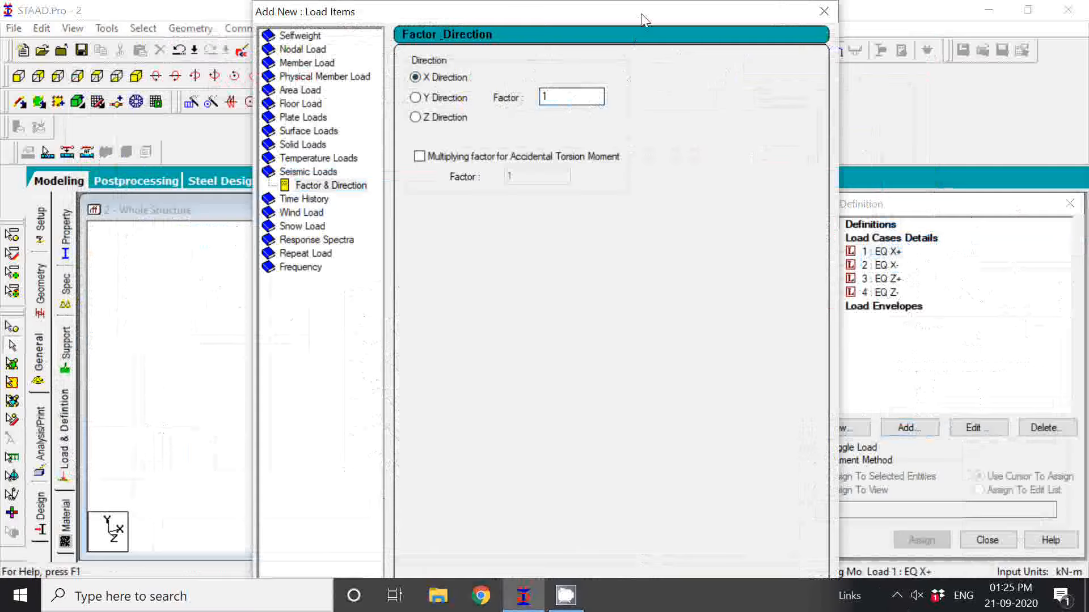
{"action": "left_click_drag", "start_coordinate": [641, 20], "coordinate": [471, 20]}
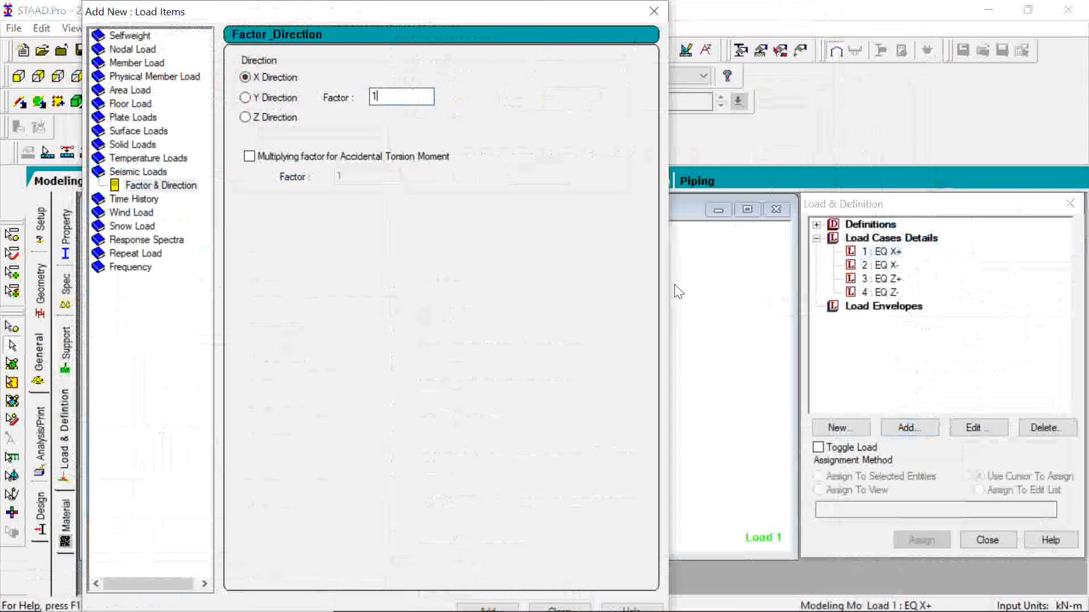
{"action": "left_click", "coordinate": [487, 608]}
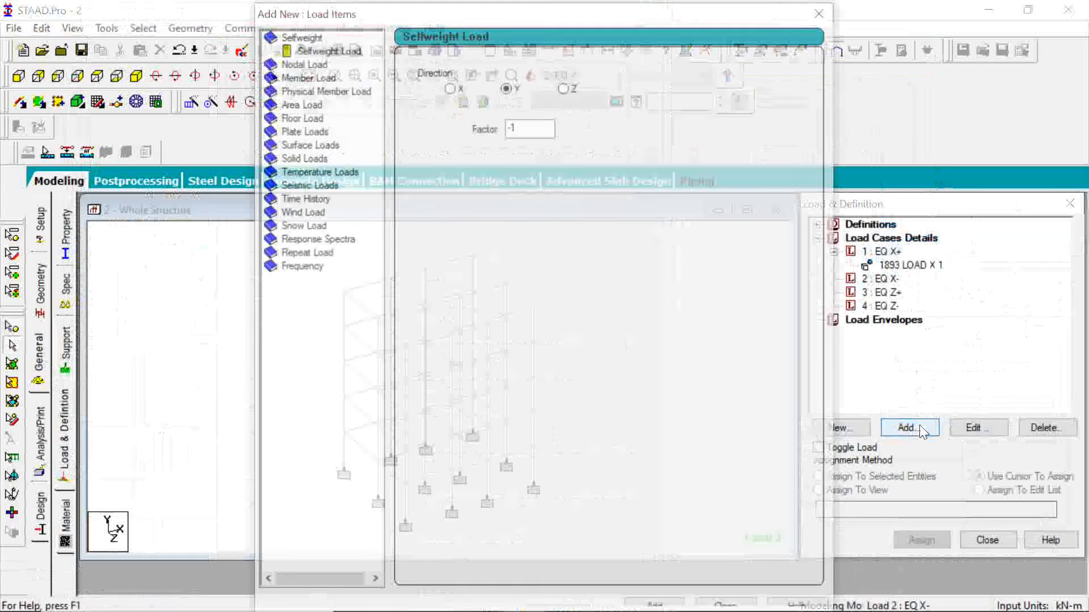
Add a seismic load in the X direction with factor -1 to load case EQ X- and close the load items dialog.
{"action": "type", "text": "1"}
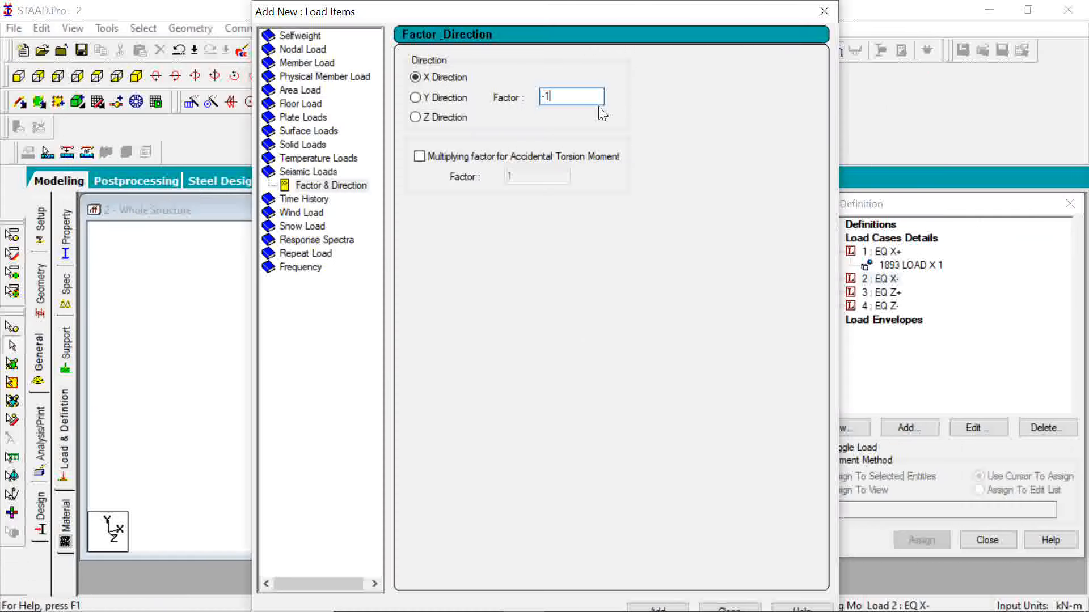
{"action": "left_click", "coordinate": [655, 607]}
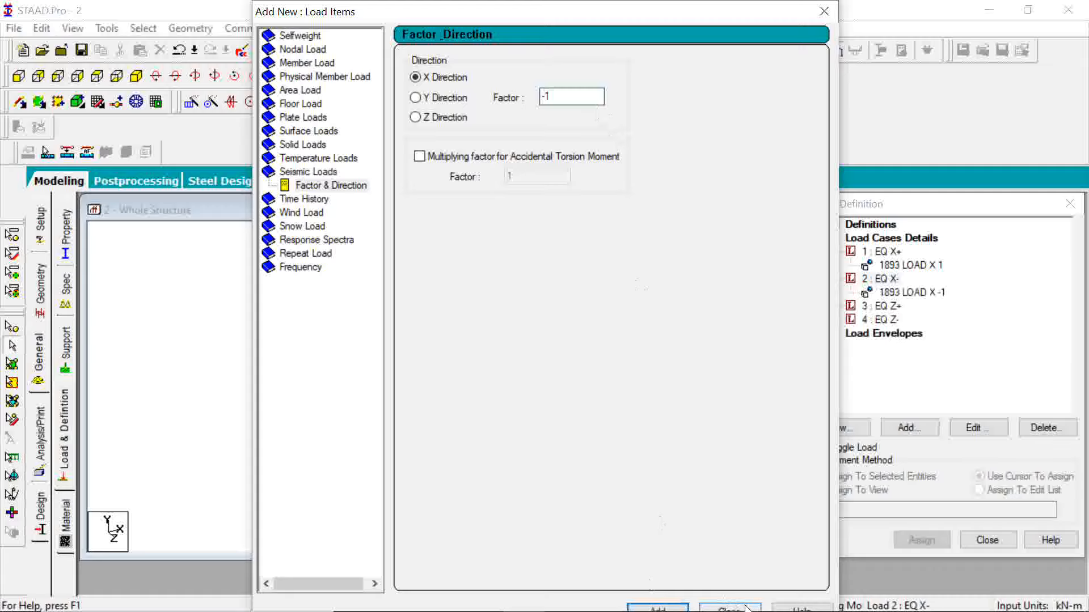
{"action": "left_click", "coordinate": [746, 608]}
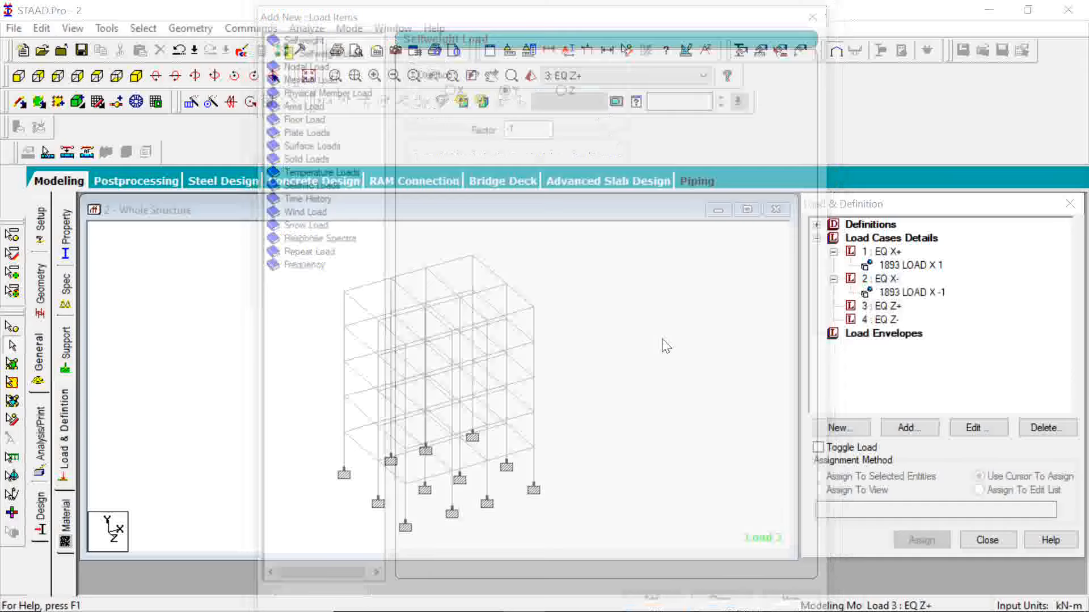
Add a seismic load in the Z direction with factor 1 to load case EQ Z+.
{"action": "left_click", "coordinate": [508, 86]}
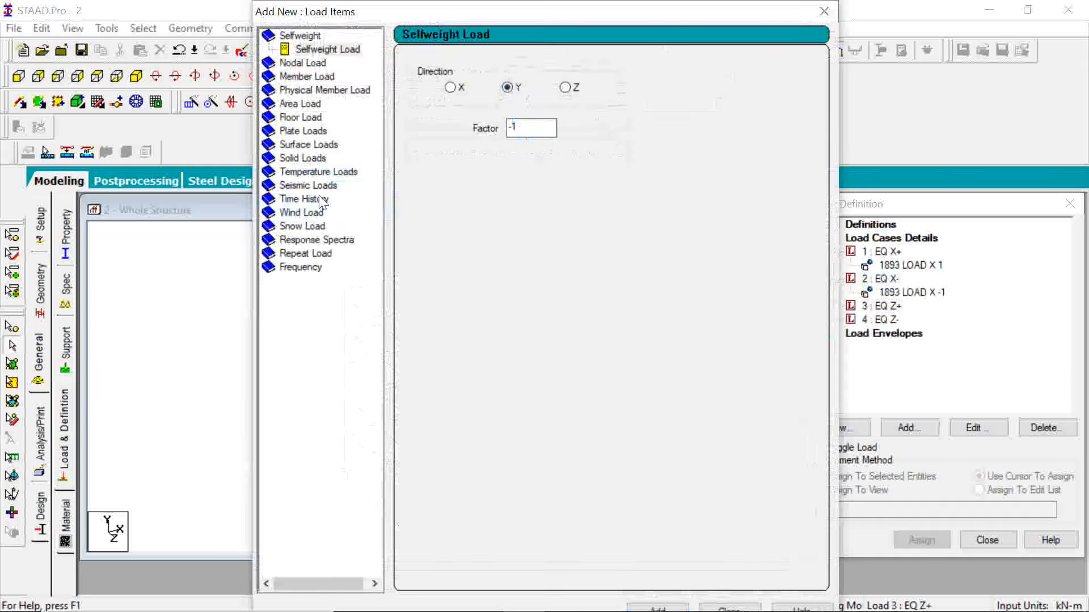
{"action": "left_click", "coordinate": [301, 188]}
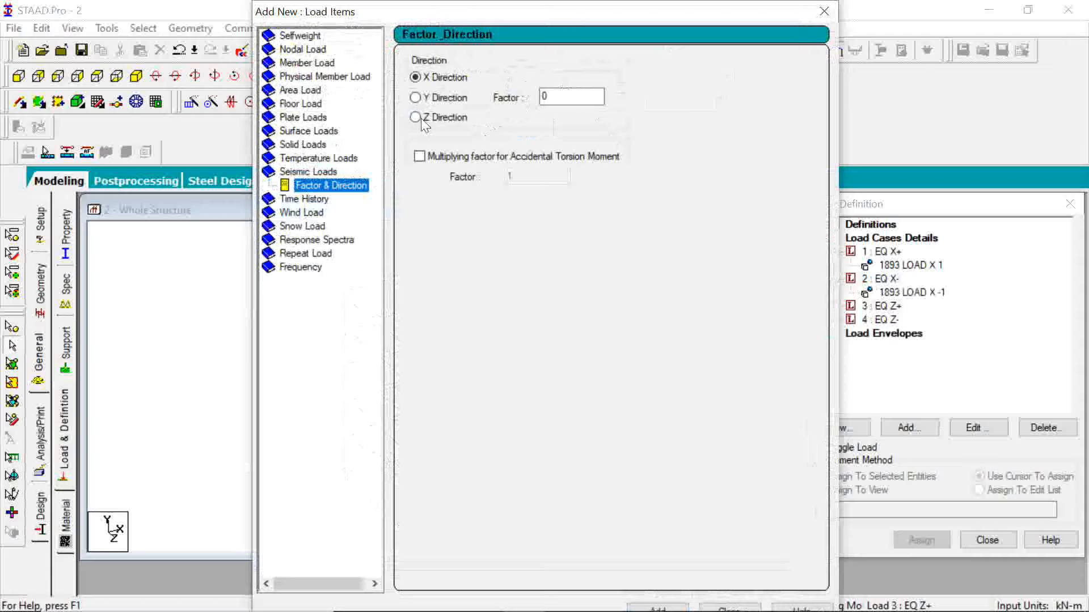
{"action": "left_click", "coordinate": [423, 119]}
{"action": "double_click", "coordinate": [546, 97]}
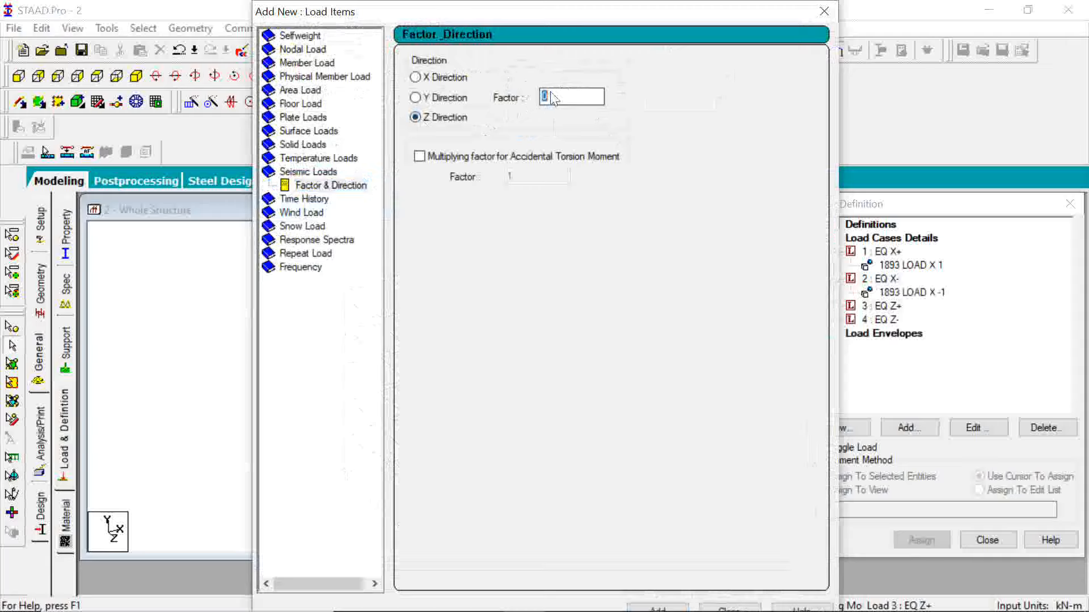
{"action": "type", "text": "1"}
{"action": "left_click", "coordinate": [656, 608]}
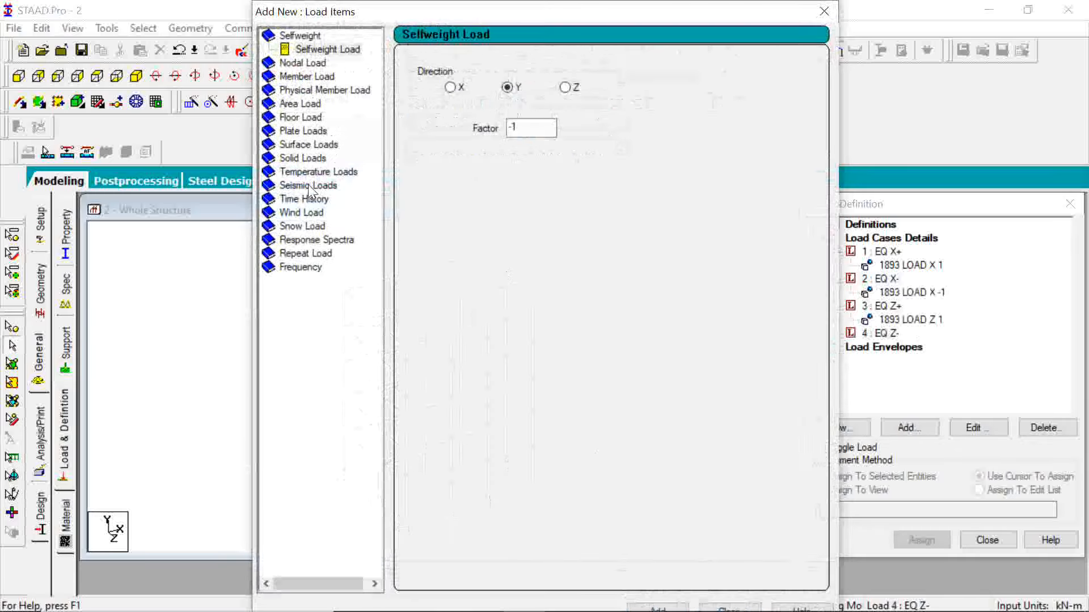
Add a seismic load in the X direction with factor -1 to load case EQ Z- and close the load items dialog.
{"action": "left_click", "coordinate": [309, 187]}
{"action": "double_click", "coordinate": [571, 97]}
{"action": "type", "text": "-1"}
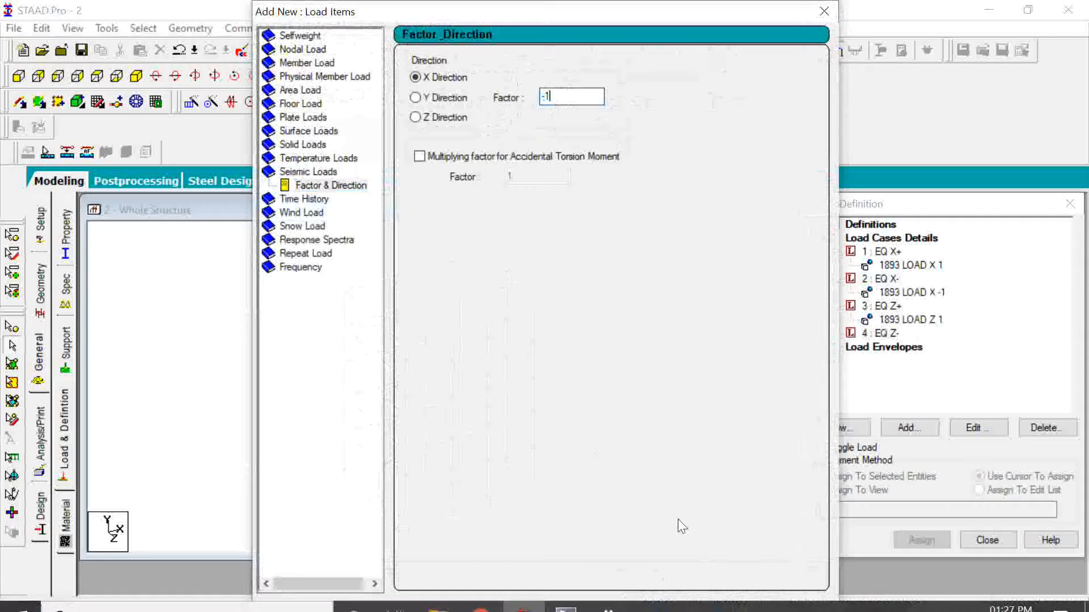
{"action": "left_click", "coordinate": [658, 607]}
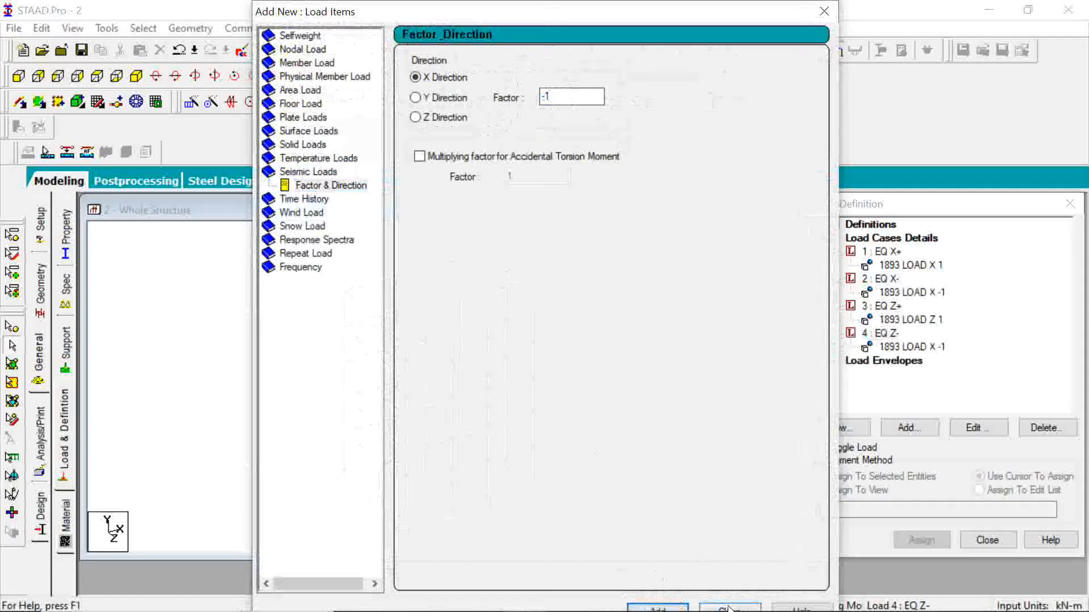
{"action": "left_click", "coordinate": [729, 607]}
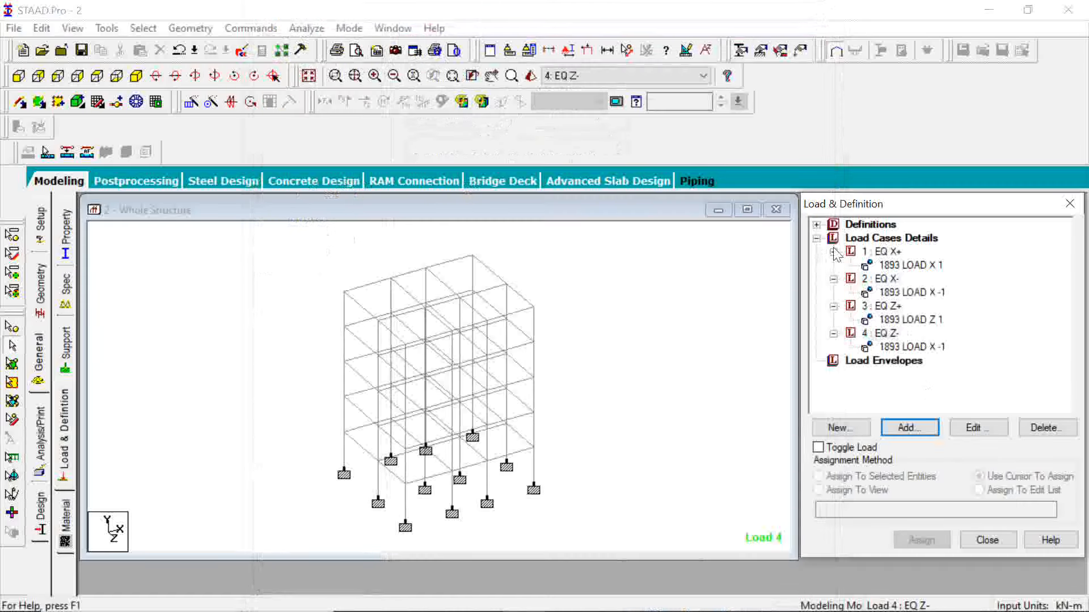
Review the entries under the seismic definition and the loads listed under each load case.
{"action": "left_click", "coordinate": [816, 239]}
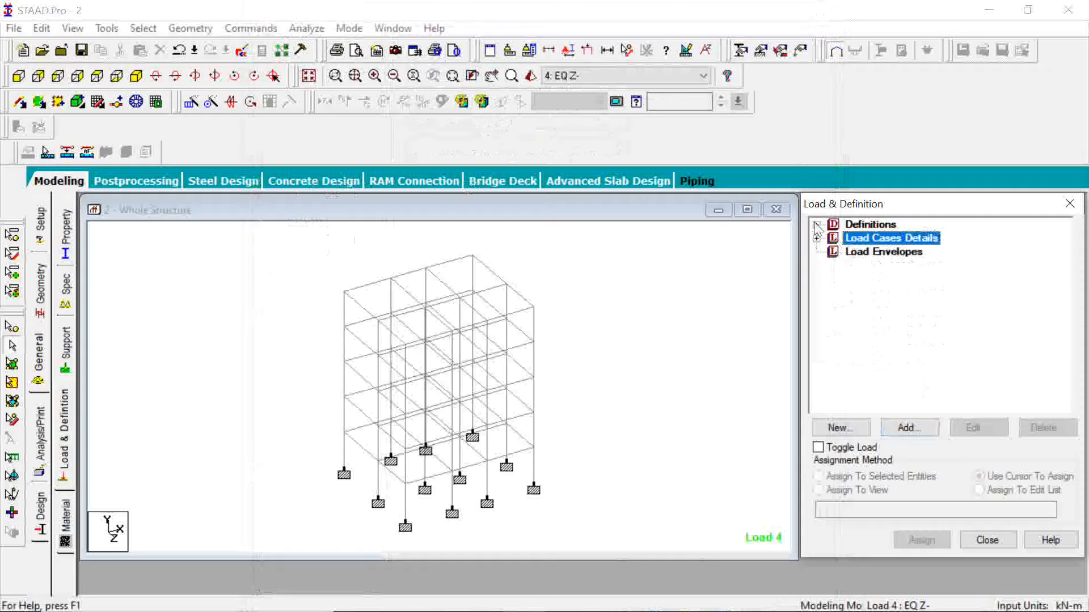
{"action": "left_click", "coordinate": [816, 225]}
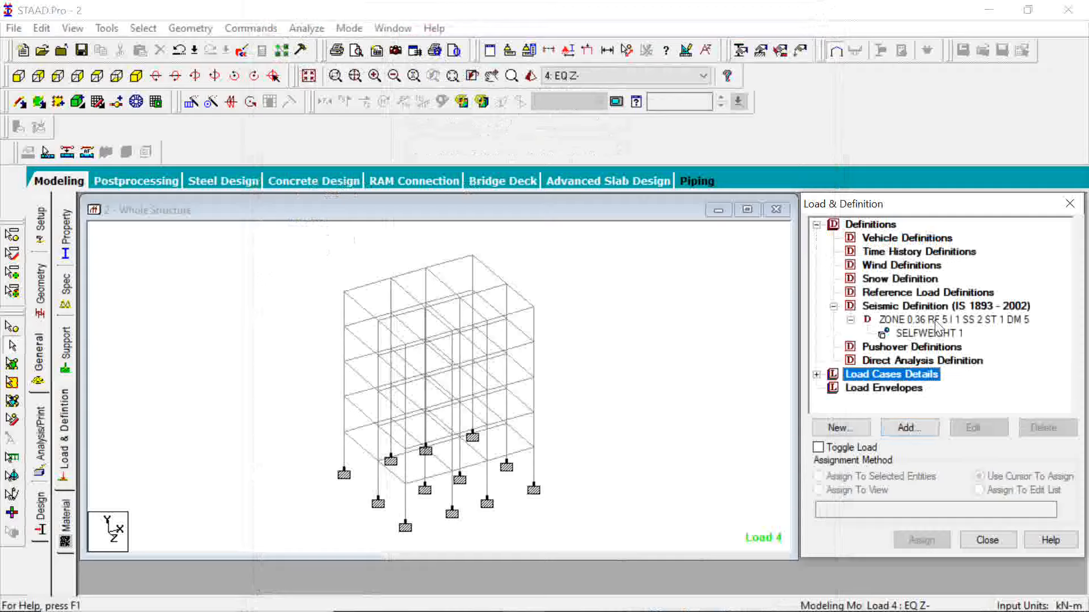
{"action": "left_click", "coordinate": [816, 226]}
{"action": "left_click", "coordinate": [817, 239]}
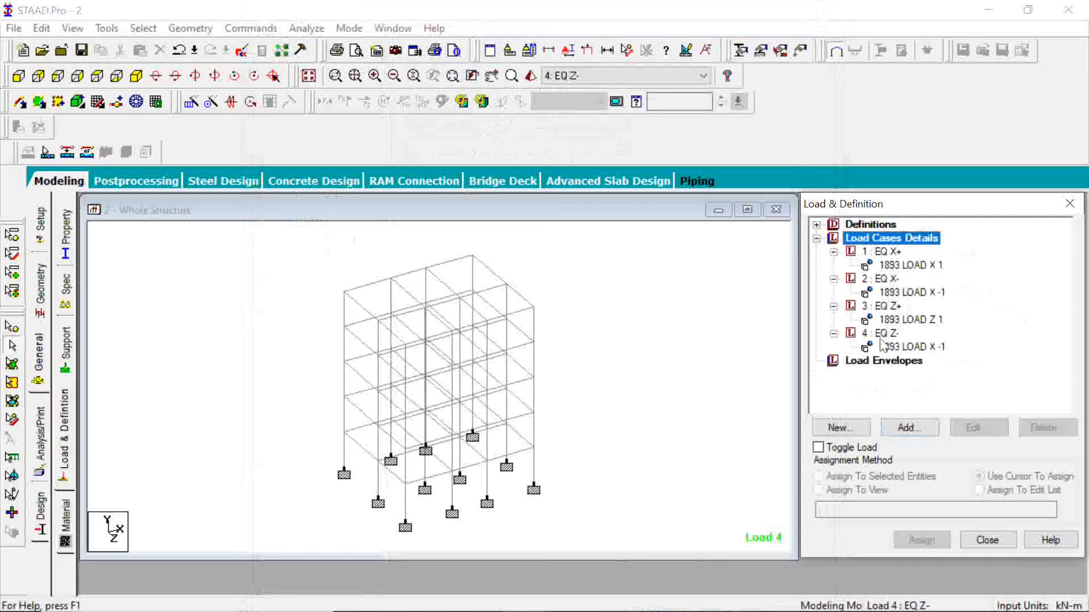
{"action": "left_click", "coordinate": [816, 238]}
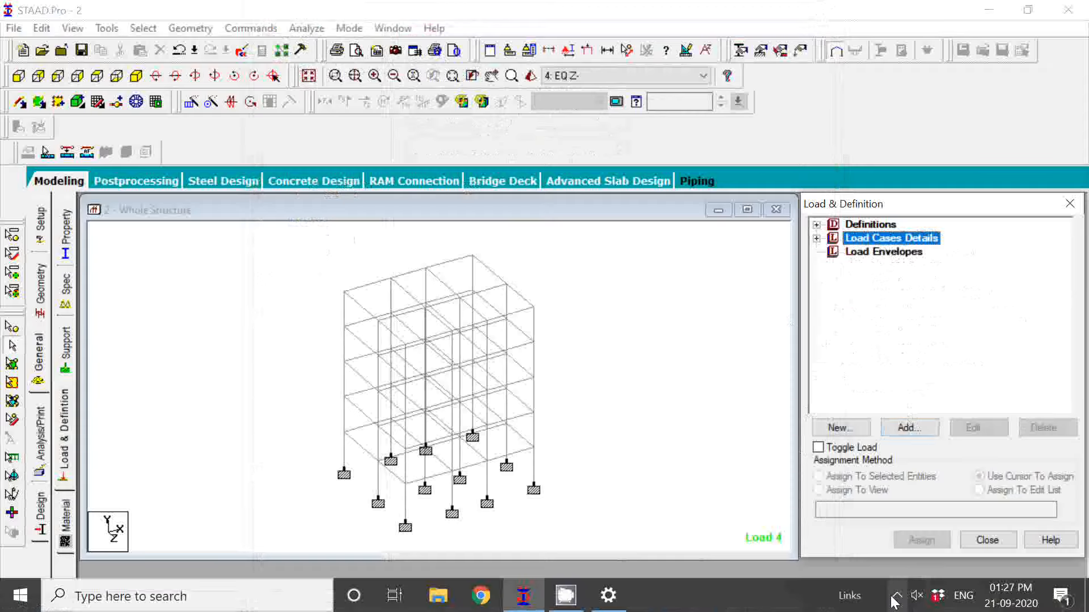
{"action": "left_click", "coordinate": [896, 597]}
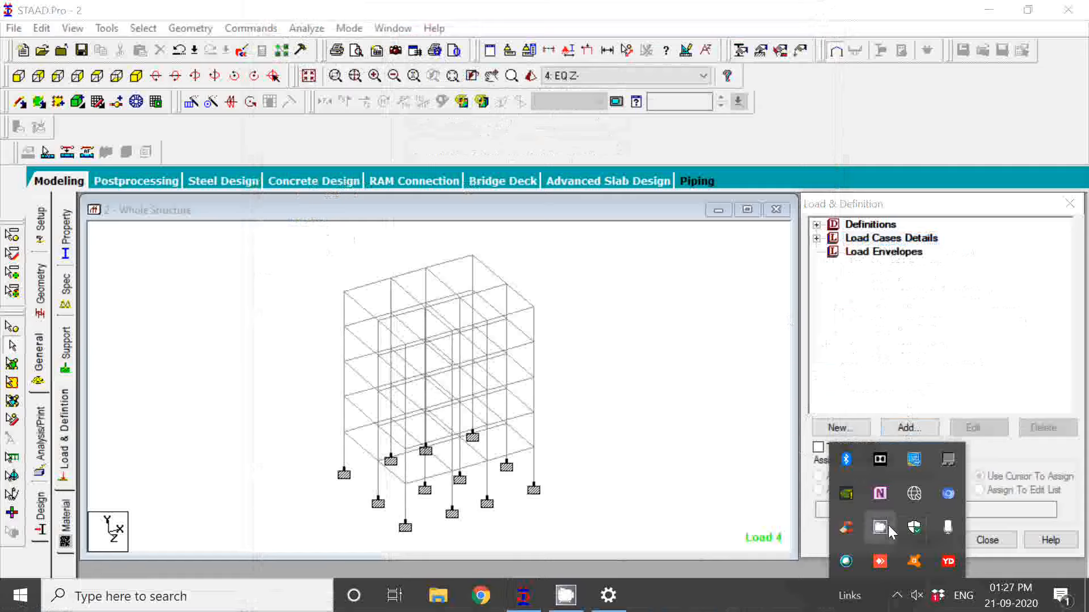
{"action": "left_click", "coordinate": [888, 526]}
{"action": "left_click", "coordinate": [217, 125]}
Create primary load case 5 with loading type Dead, title it DL and close the load case dialog.
{"action": "left_click", "coordinate": [867, 238]}
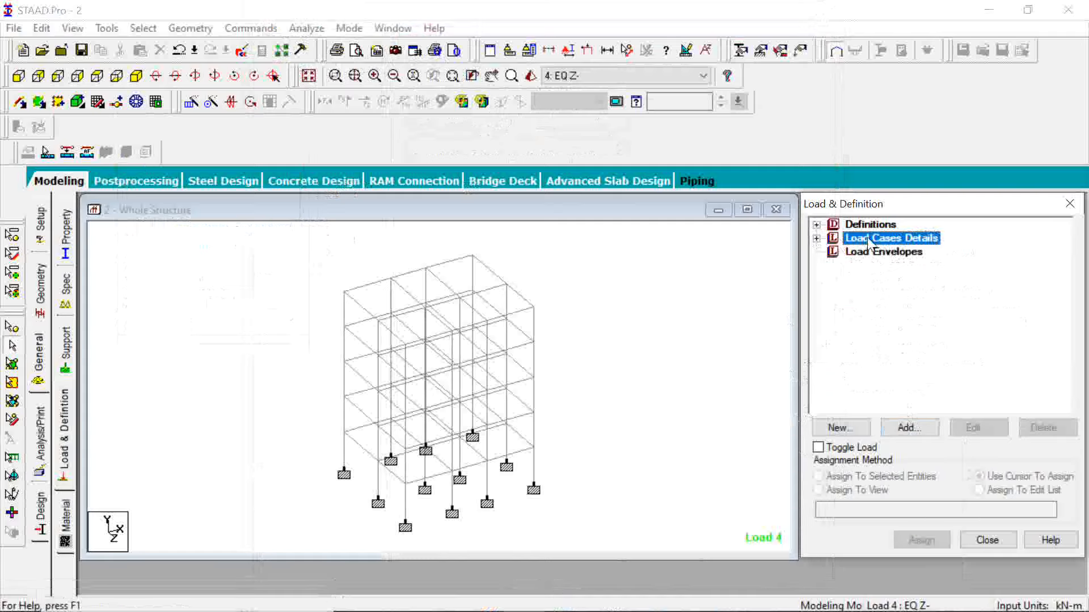
{"action": "left_click", "coordinate": [908, 427]}
{"action": "left_click", "coordinate": [412, 218]}
{"action": "double_click", "coordinate": [412, 220]}
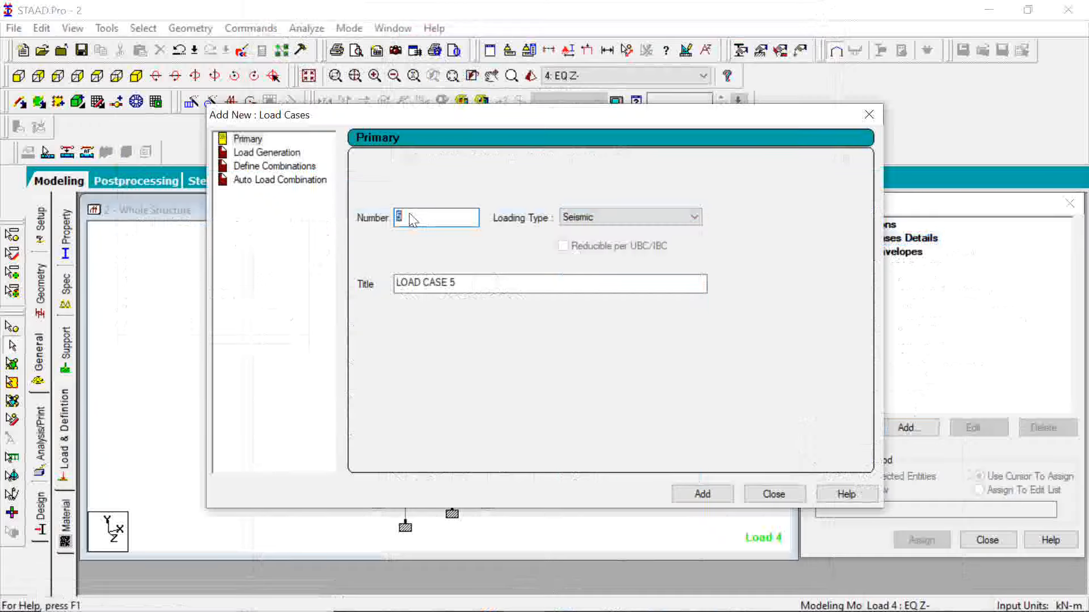
{"action": "left_click", "coordinate": [410, 215]}
{"action": "left_click", "coordinate": [614, 221]}
{"action": "left_click", "coordinate": [612, 234]}
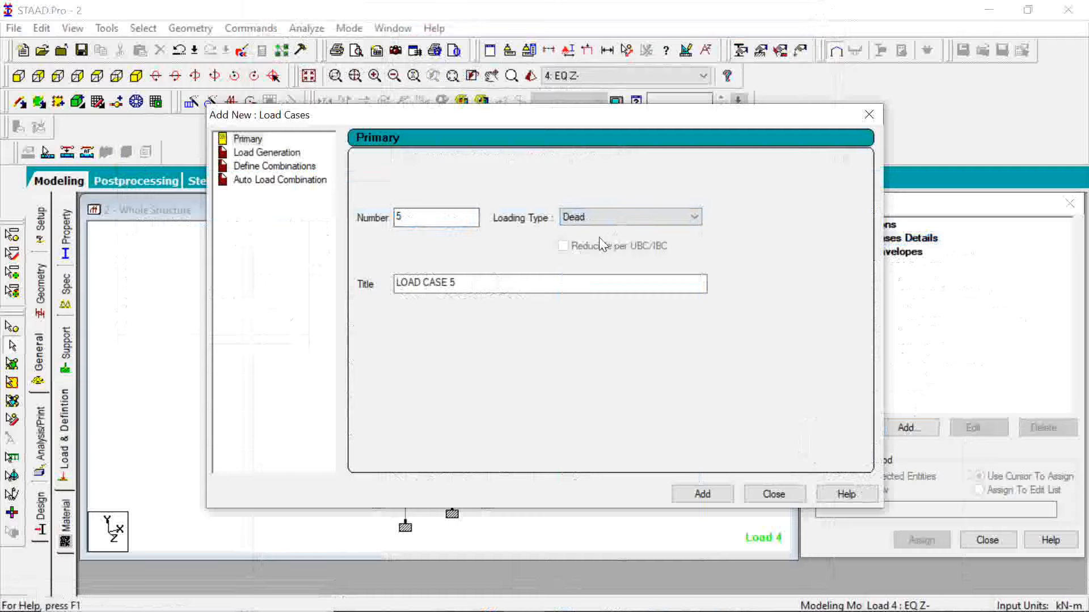
{"action": "double_click", "coordinate": [469, 285]}
{"action": "key", "text": "BackSpace"}
{"action": "key", "text": "BackSpace"}
{"action": "key", "text": "BackSpace"}
{"action": "key", "text": "BackSpace"}
{"action": "key", "text": "BackSpace"}
{"action": "key", "text": "BackSpace"}
{"action": "key", "text": "BackSpace"}
{"action": "key", "text": "BackSpace"}
{"action": "key", "text": "BackSpace"}
{"action": "key", "text": "BackSpace"}
{"action": "key", "text": "BackSpace"}
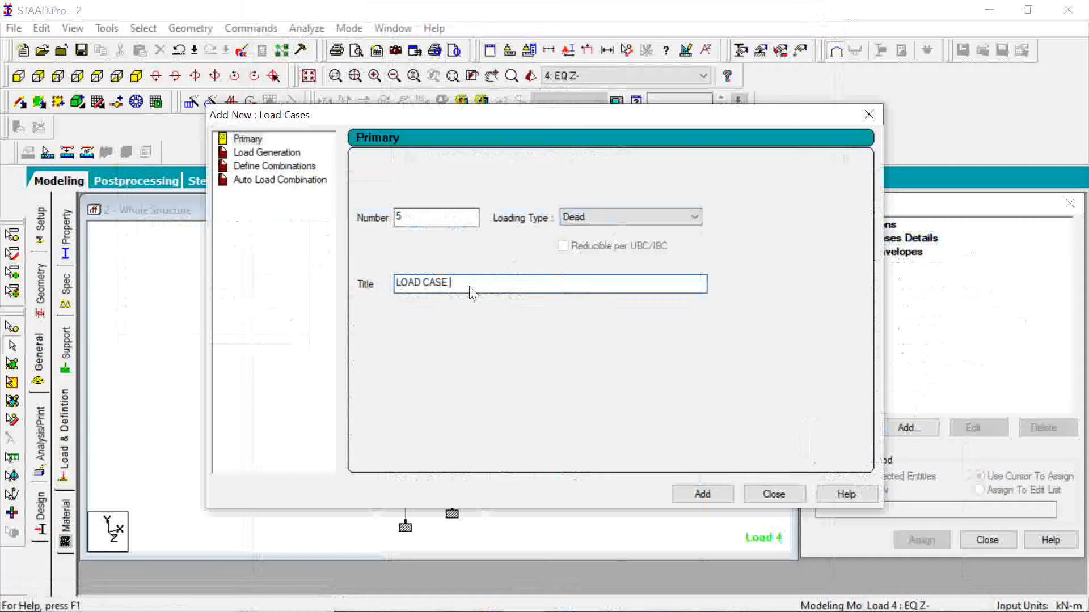
{"action": "type", "text": "DL"}
{"action": "left_click", "coordinate": [711, 491]}
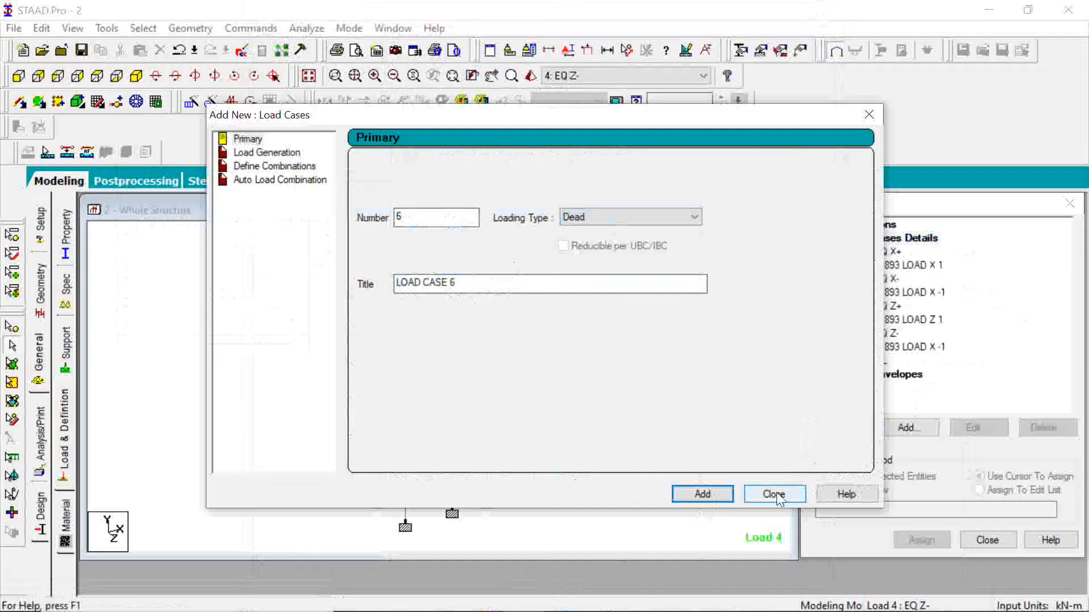
{"action": "left_click", "coordinate": [776, 493]}
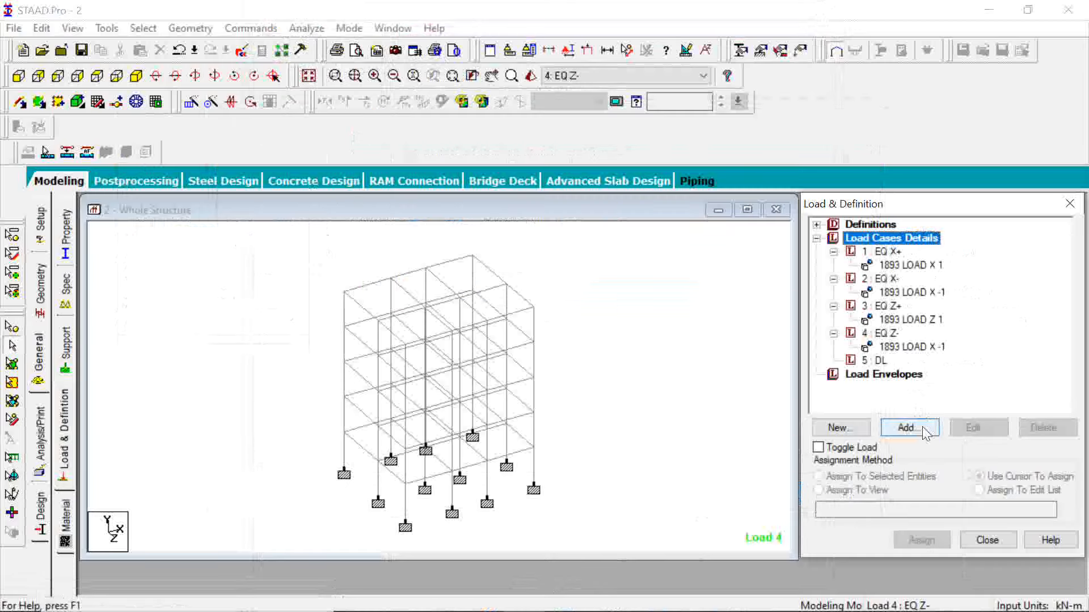
Create primary load case 6 with loading type Live, title it LL and close the load case dialog.
{"action": "left_click", "coordinate": [922, 429]}
{"action": "left_click", "coordinate": [480, 289]}
{"action": "key", "text": "BackSpace"}
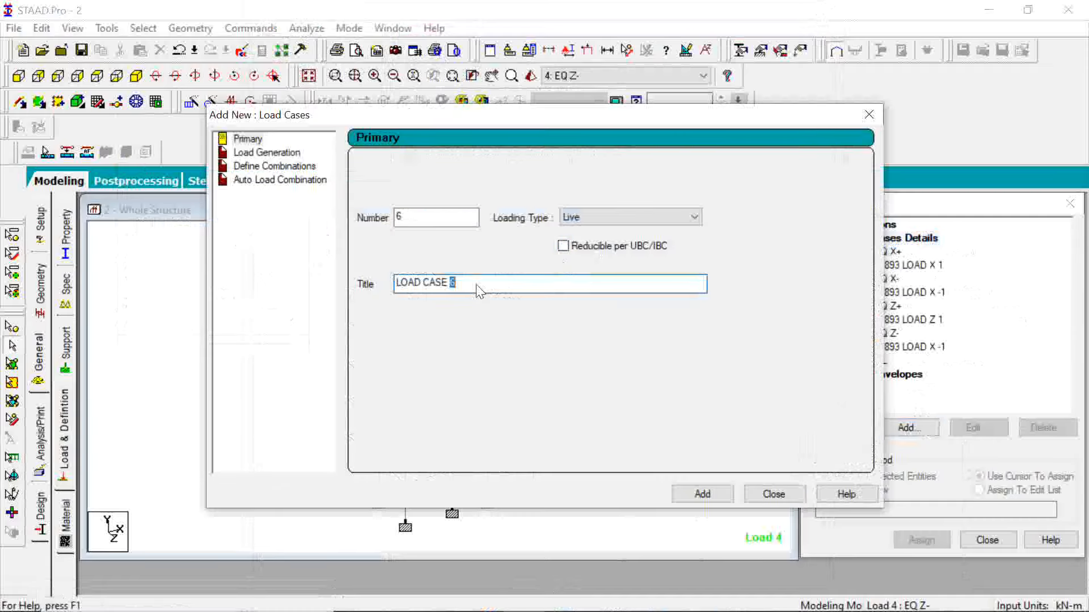
{"action": "key", "text": "BackSpace"}
{"action": "key", "text": "BackSpace"}
{"action": "key", "text": "BackSpace"}
{"action": "key", "text": "BackSpace"}
{"action": "key", "text": "BackSpace"}
{"action": "key", "text": "BackSpace"}
{"action": "key", "text": "BackSpace"}
{"action": "key", "text": "BackSpace"}
{"action": "key", "text": "BackSpace"}
{"action": "type", "text": "L"}
{"action": "left_click", "coordinate": [705, 494]}
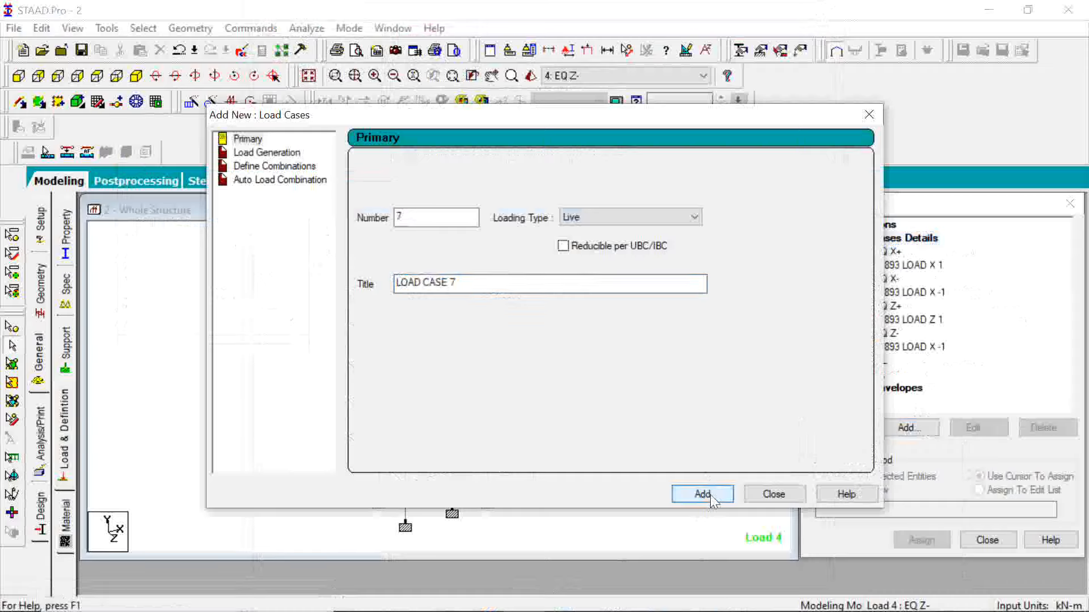
{"action": "left_click", "coordinate": [785, 496]}
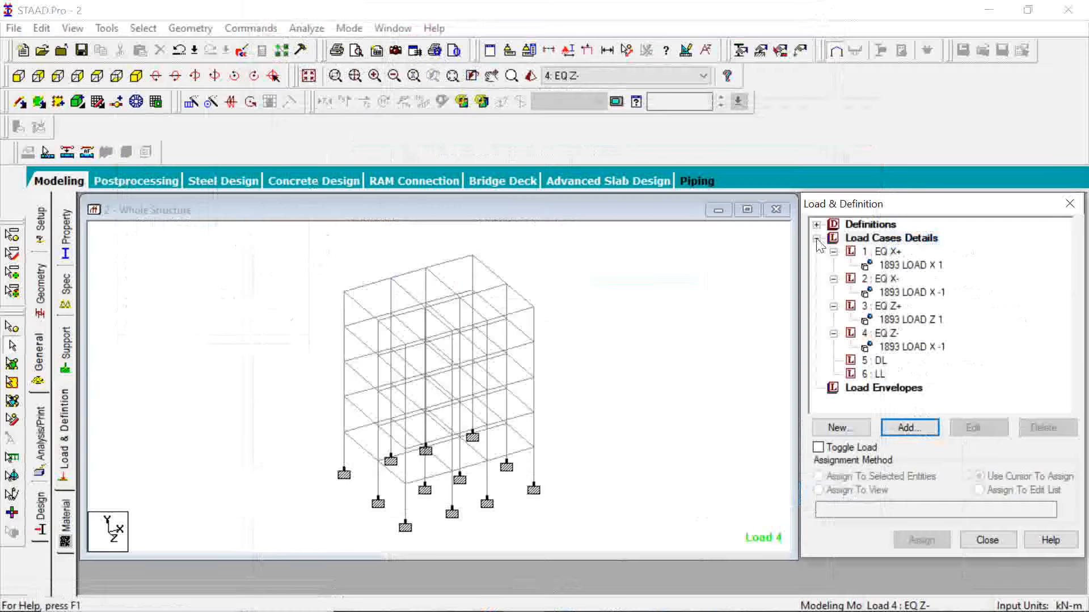
Accept the auto-save to save the modified structure, and select load case DL.
{"action": "left_click", "coordinate": [816, 239]}
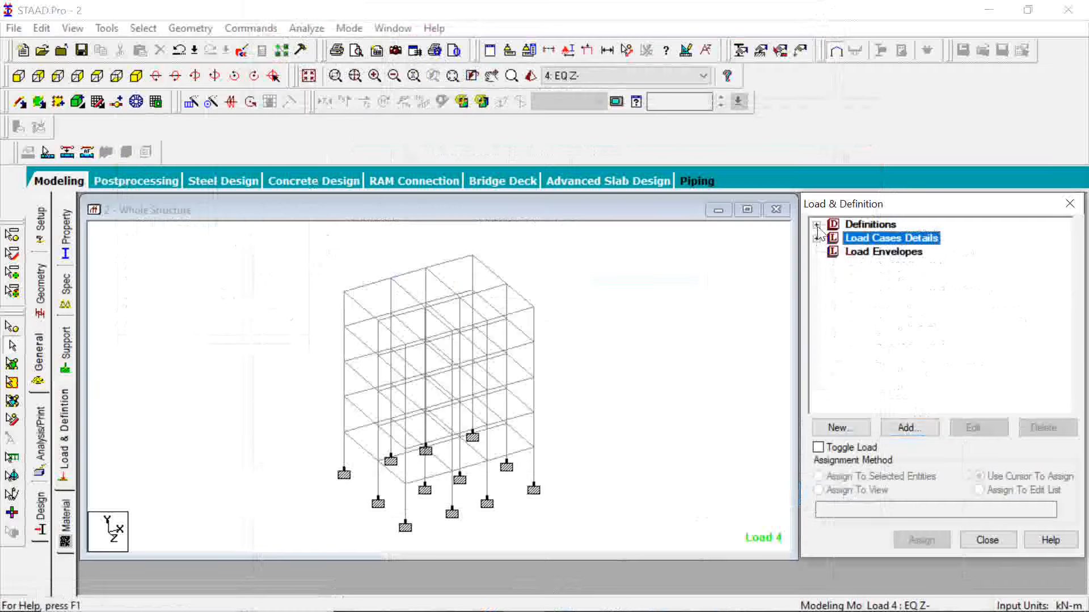
{"action": "left_click", "coordinate": [817, 225]}
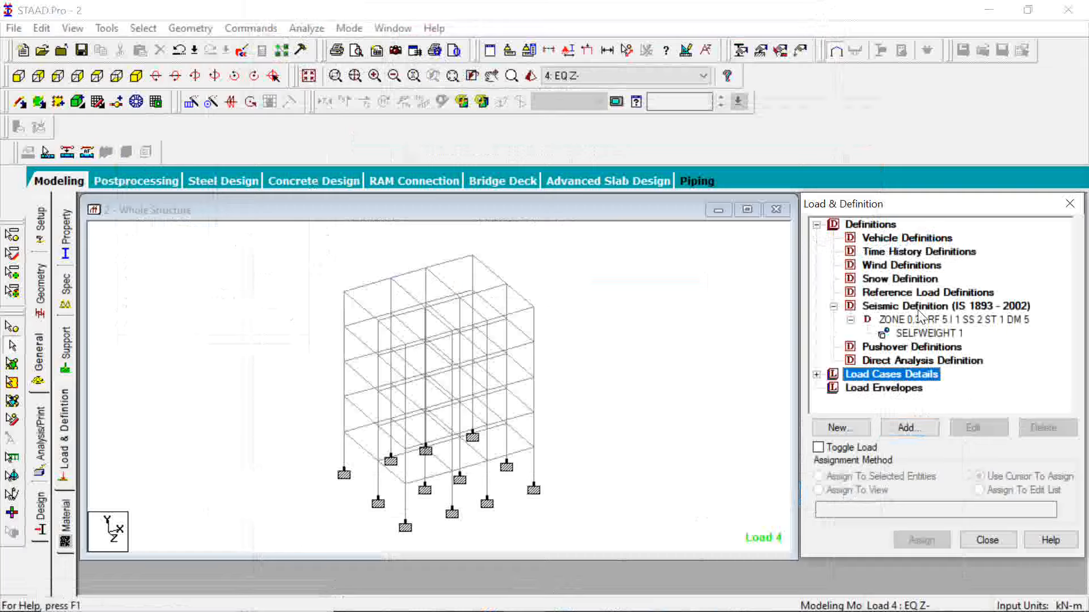
{"action": "left_click", "coordinate": [817, 225]}
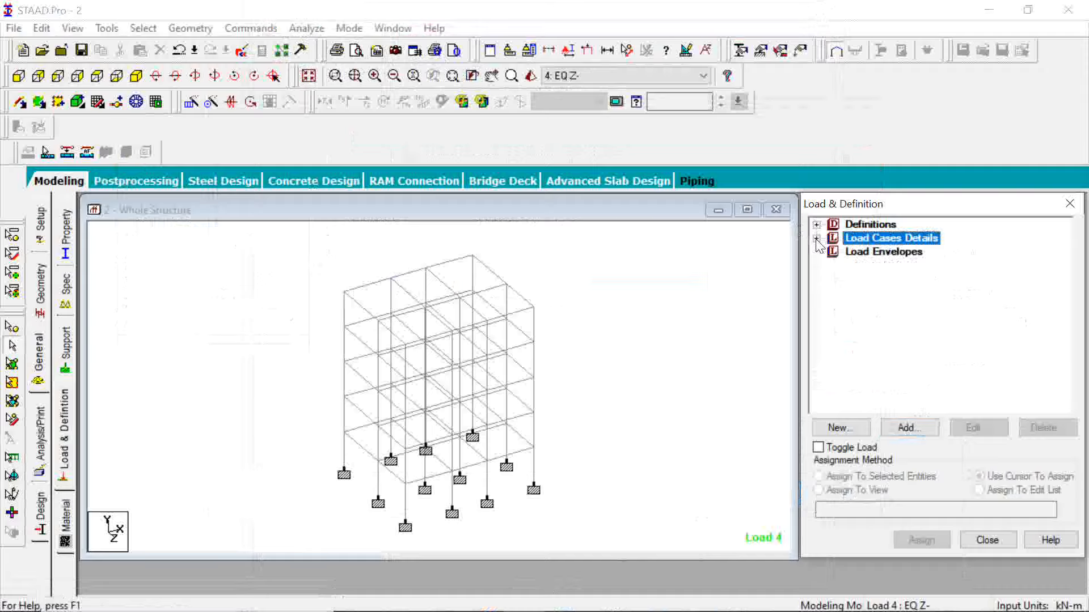
{"action": "left_click", "coordinate": [816, 238]}
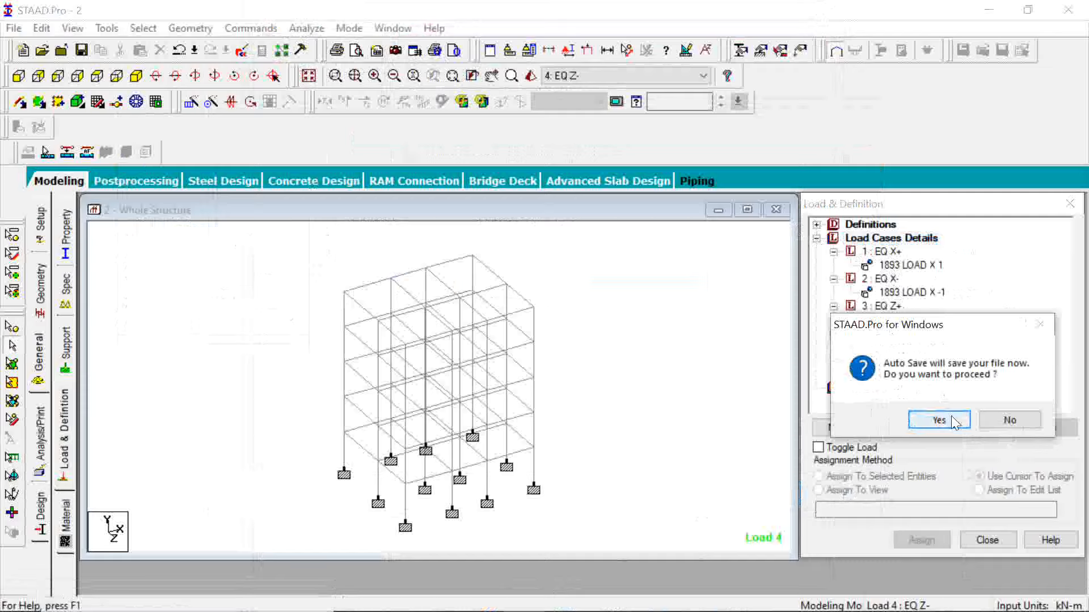
{"action": "left_click", "coordinate": [939, 420]}
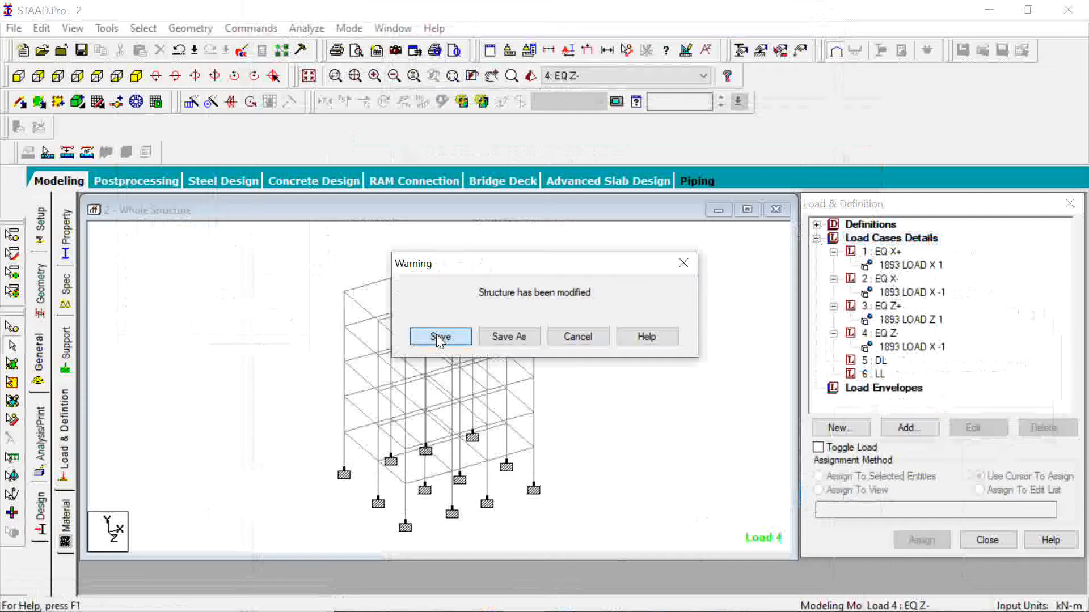
{"action": "left_click", "coordinate": [438, 339]}
{"action": "left_click", "coordinate": [880, 361]}
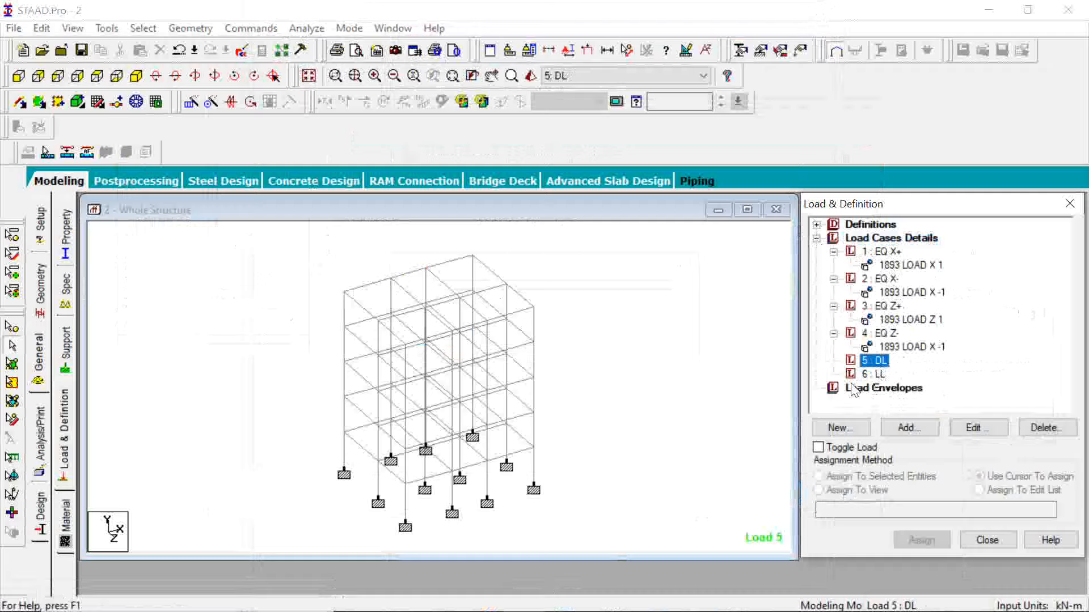
{"action": "left_click", "coordinate": [907, 428]}
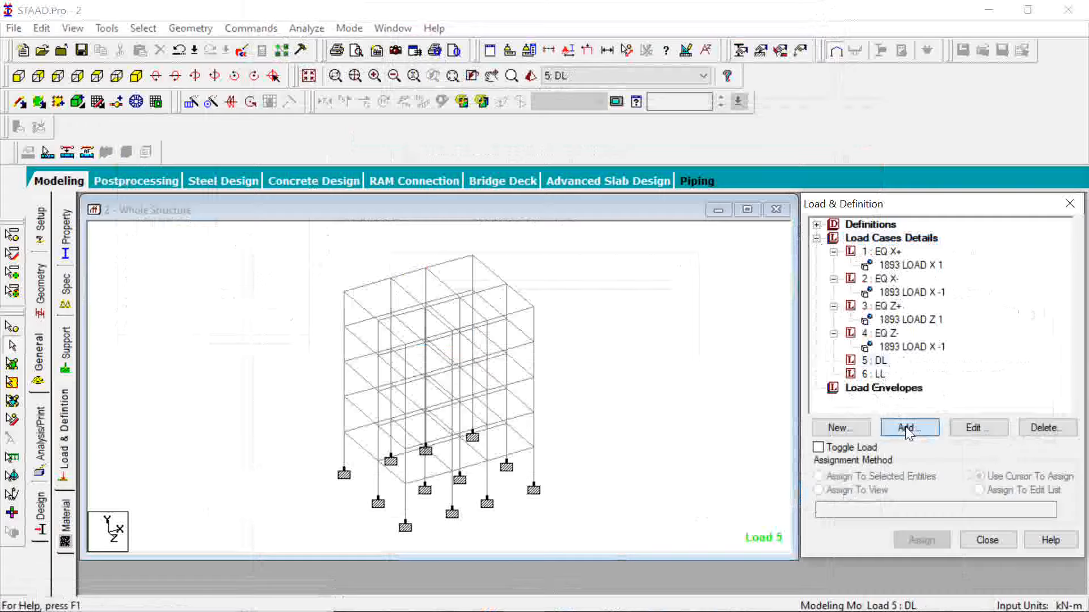
{"action": "left_click", "coordinate": [906, 429]}
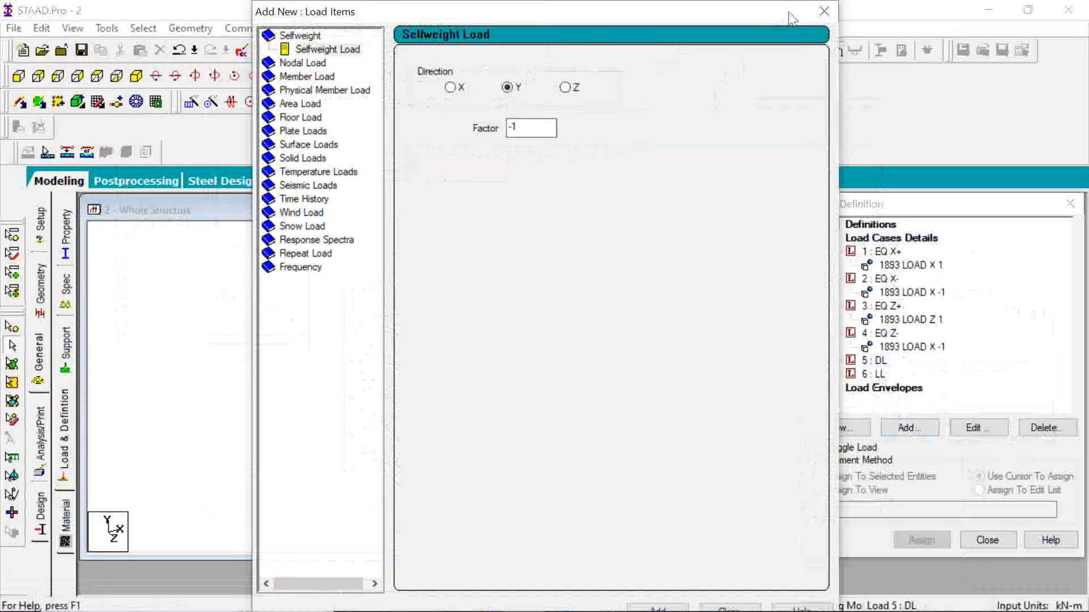
{"action": "left_click", "coordinate": [818, 20]}
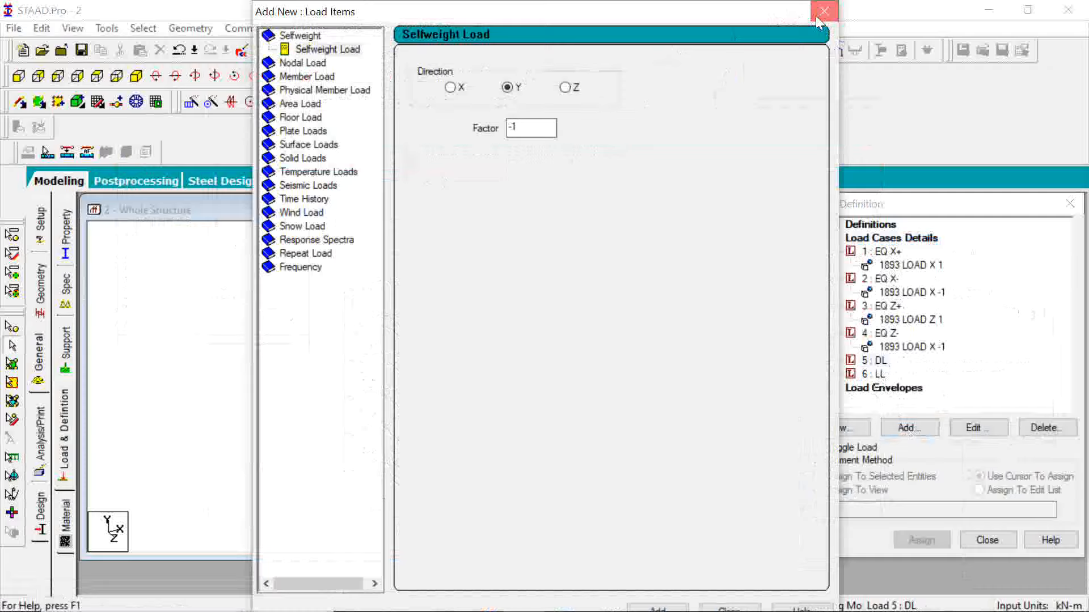
{"action": "left_click", "coordinate": [823, 11]}
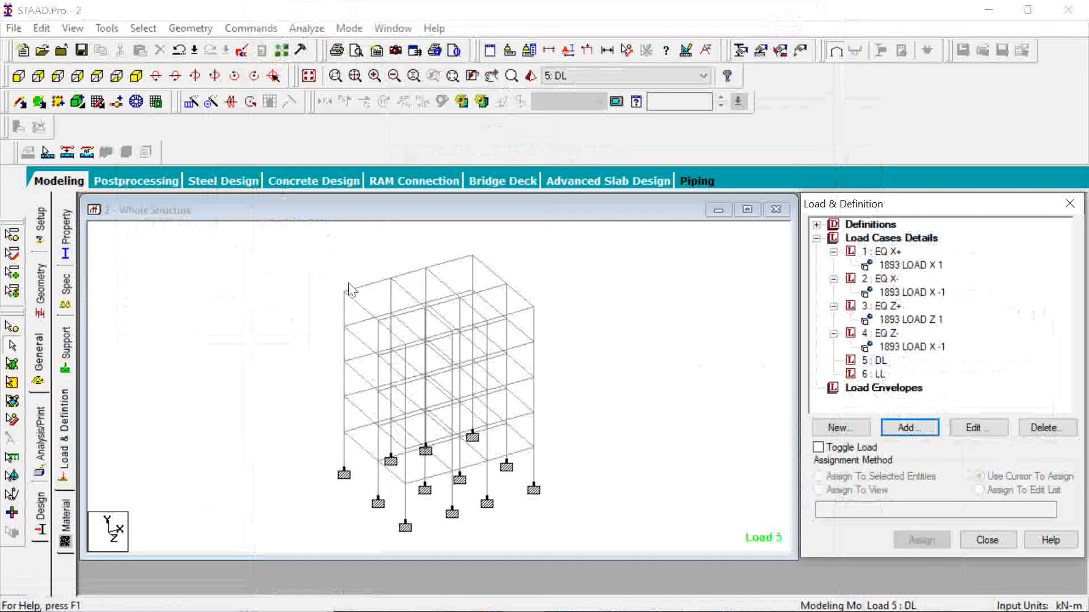
{"action": "left_click", "coordinate": [363, 309]}
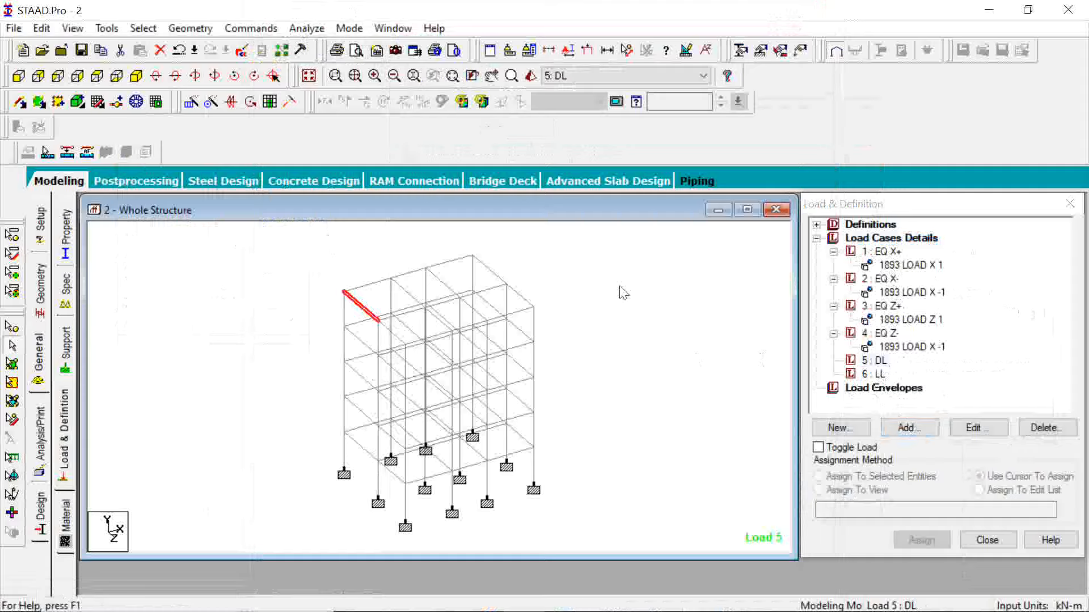
{"action": "left_click", "coordinate": [360, 342]}
{"action": "scroll", "coordinate": [285, 275], "scroll_direction": "up", "scroll_amount": 5}
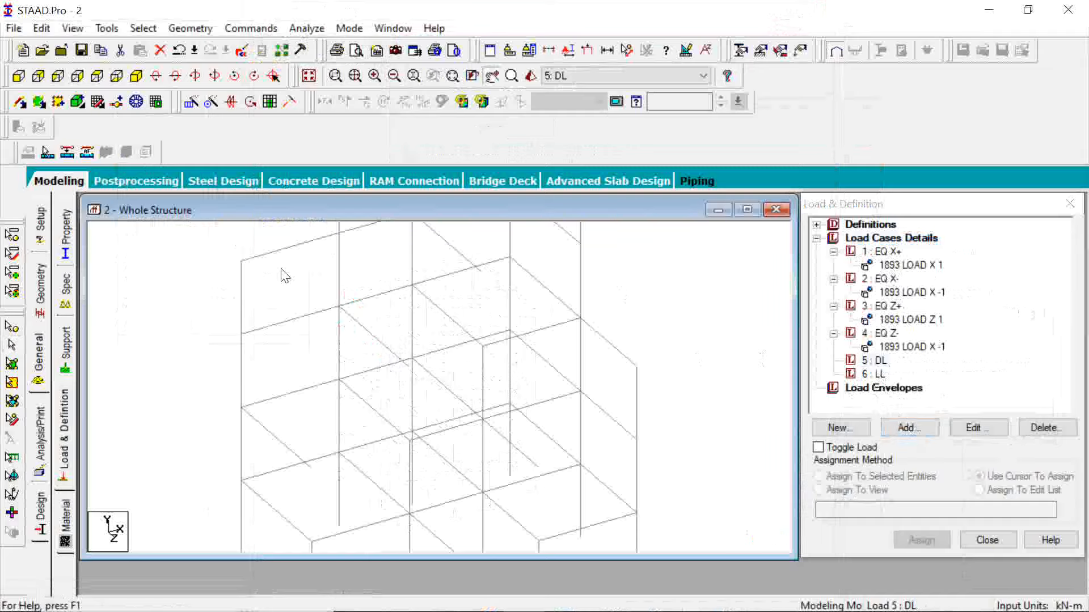
{"action": "middle_click_drag", "start_coordinate": [284, 276], "coordinate": [342, 361]}
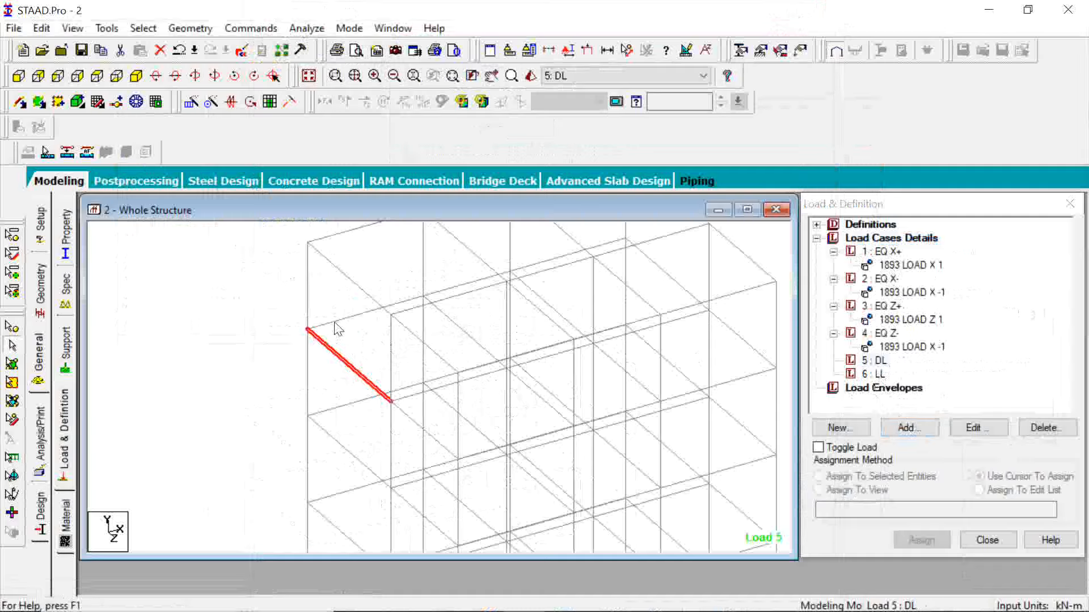
{"action": "left_click", "coordinate": [275, 350]}
{"action": "middle_click_drag", "start_coordinate": [560, 334], "coordinate": [482, 310]}
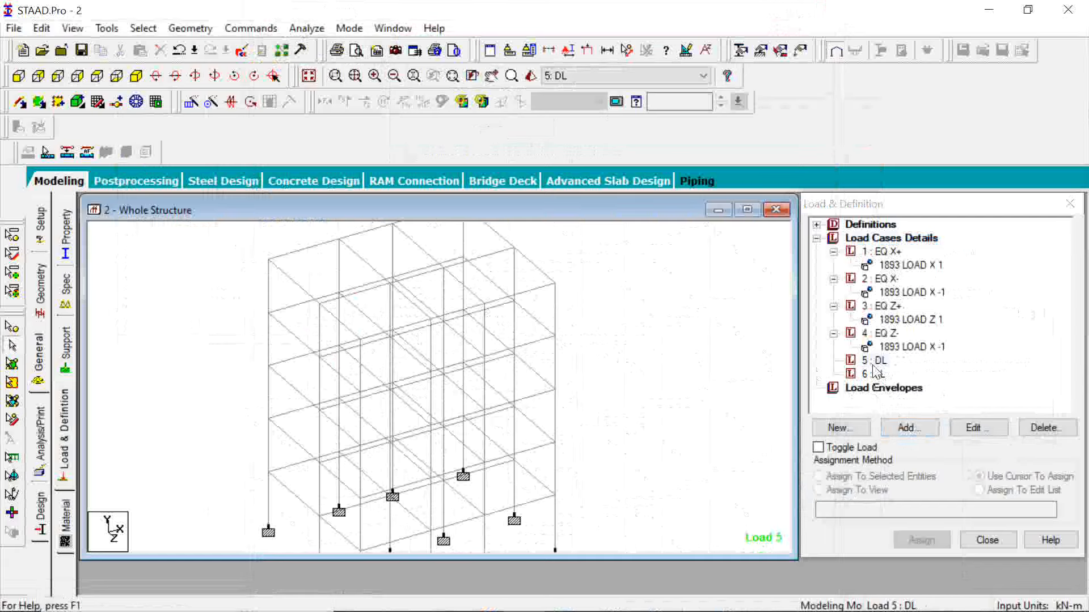
Add a selfweight load in the Y direction with factor -1 to load case DL and close the load items dialog.
{"action": "left_click", "coordinate": [901, 428]}
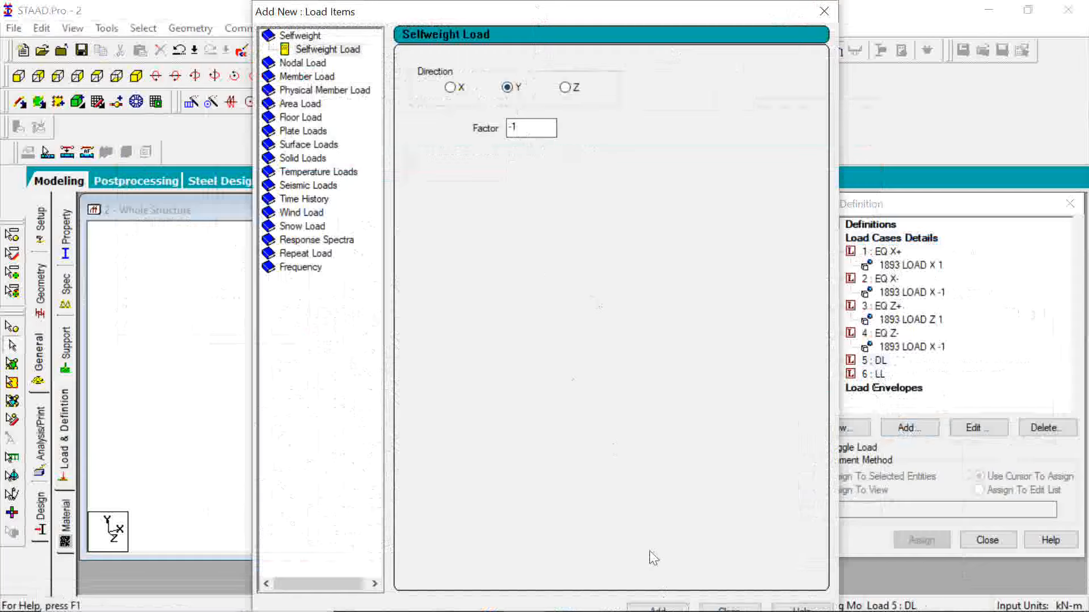
{"action": "left_click", "coordinate": [661, 608]}
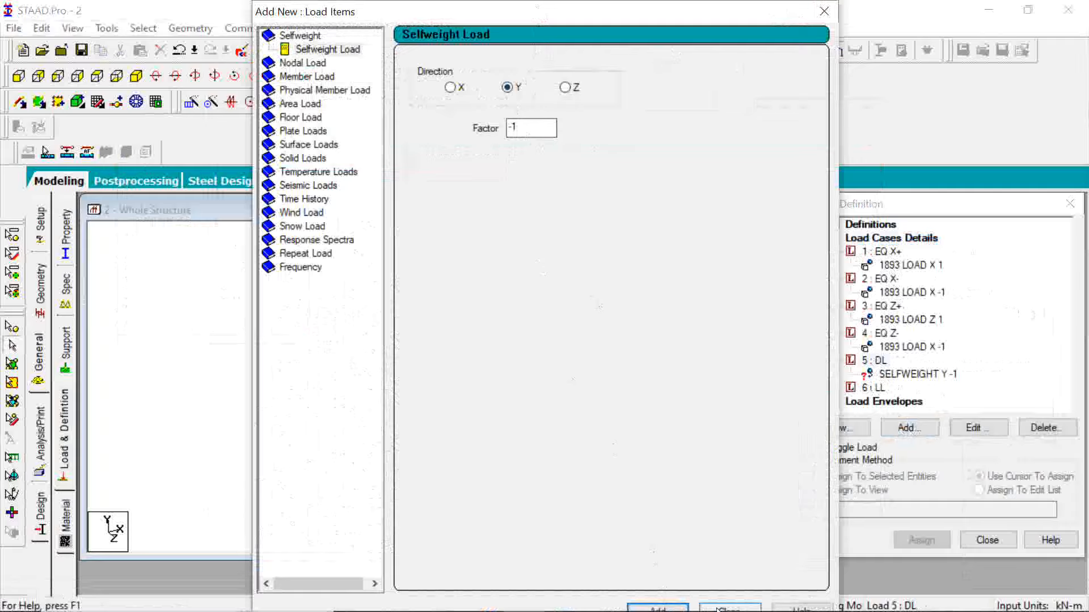
{"action": "left_click", "coordinate": [718, 609]}
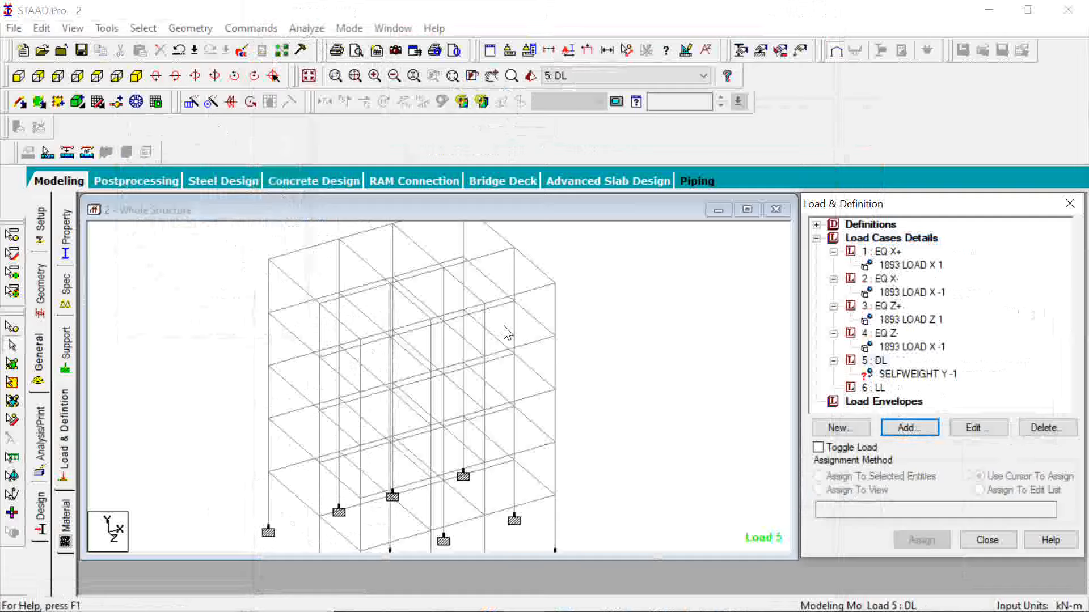
Select all members of the frame and assign load case DL's selfweight load to the selected beams, confirming the assignment.
{"action": "left_click", "coordinate": [579, 395]}
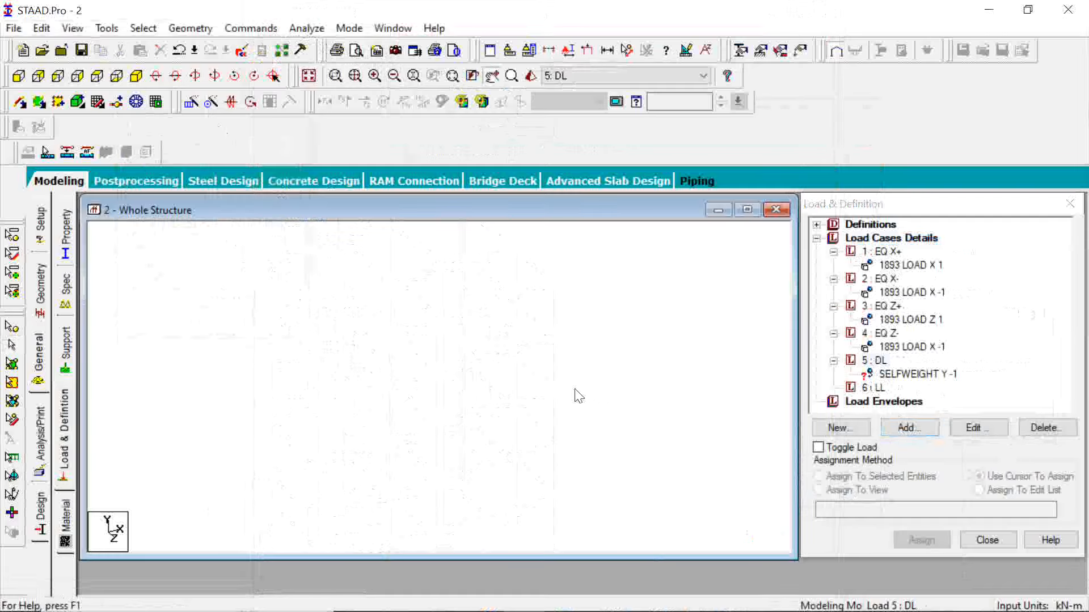
{"action": "left_click", "coordinate": [901, 376]}
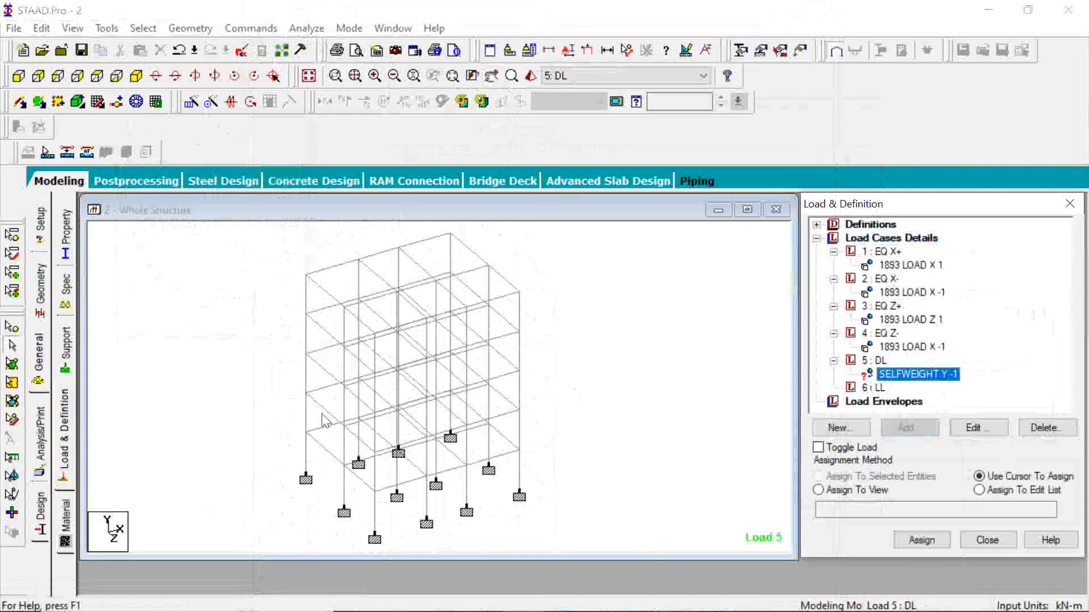
{"action": "left_click", "coordinate": [673, 452]}
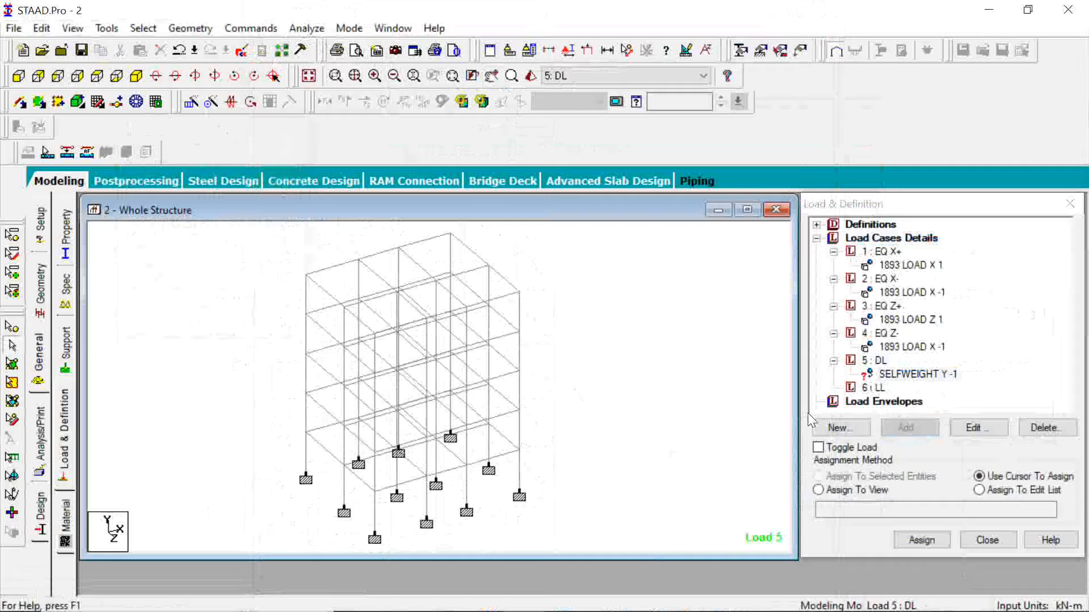
{"action": "left_click", "coordinate": [910, 374]}
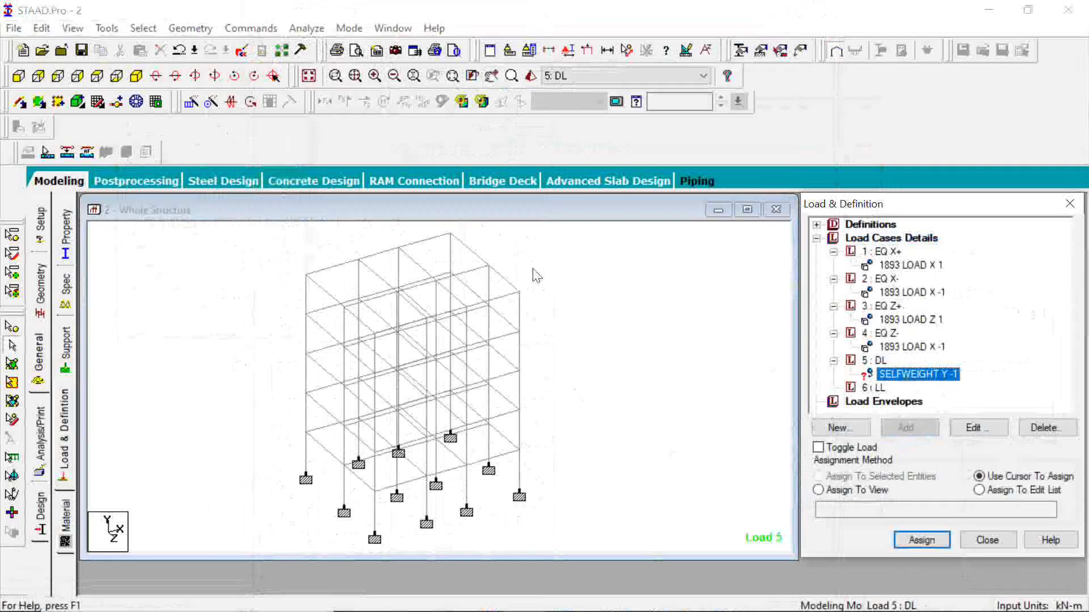
{"action": "left_click_drag", "start_coordinate": [562, 228], "coordinate": [241, 548]}
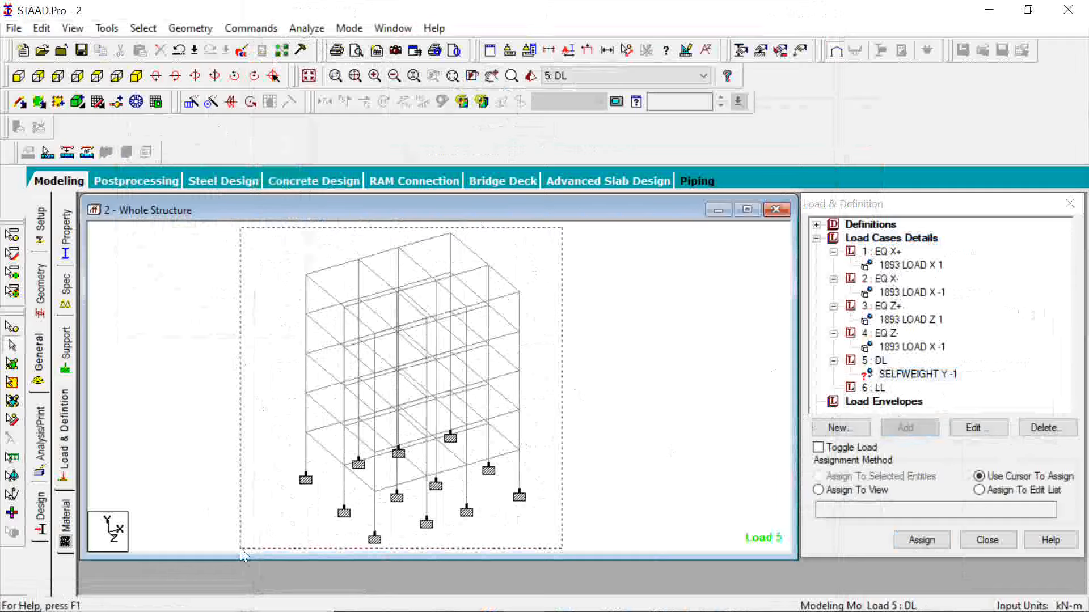
{"action": "left_click_drag", "start_coordinate": [240, 548], "coordinate": [240, 547]}
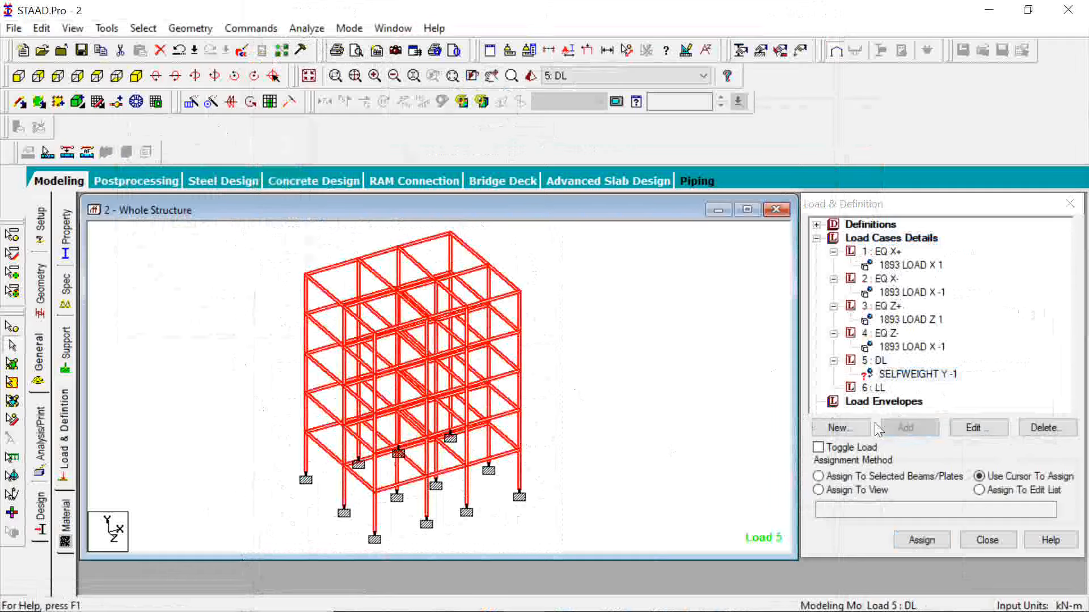
{"action": "left_click", "coordinate": [855, 477]}
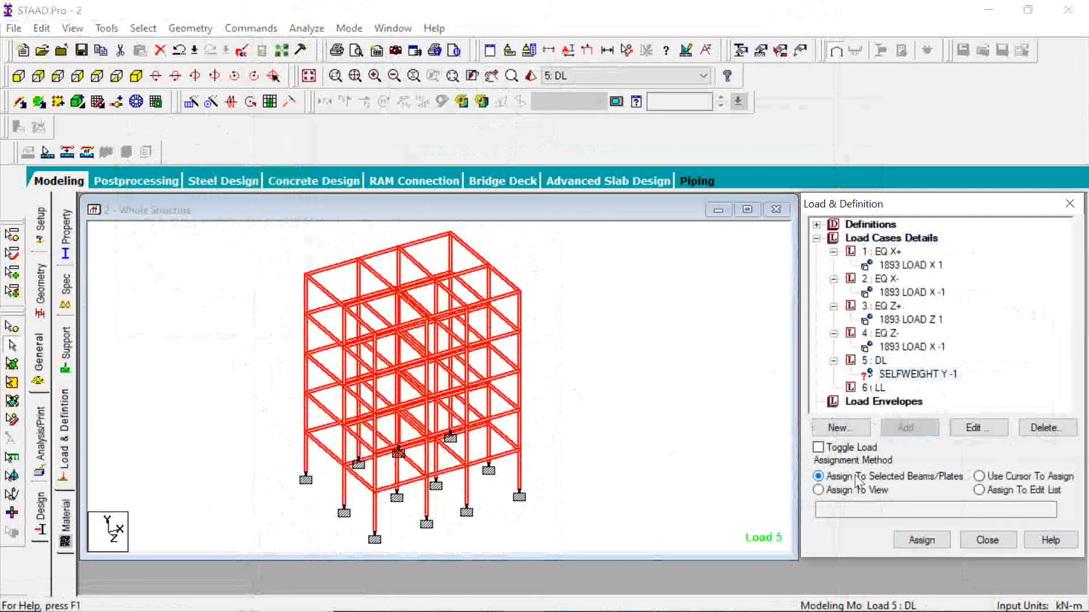
{"action": "left_click", "coordinate": [924, 539]}
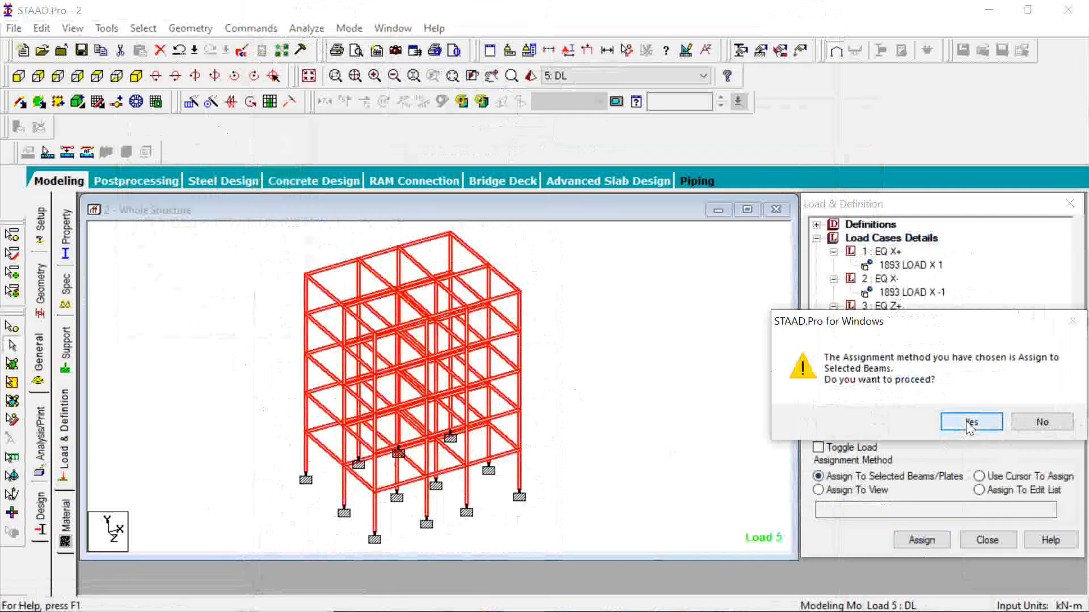
{"action": "left_click", "coordinate": [970, 422]}
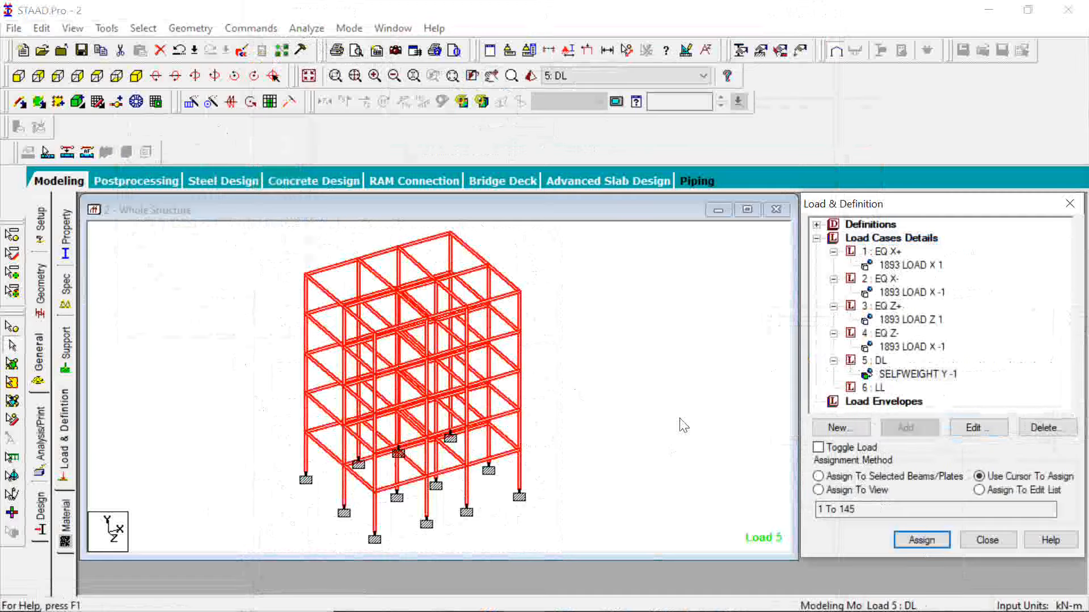
{"action": "left_click", "coordinate": [896, 596]}
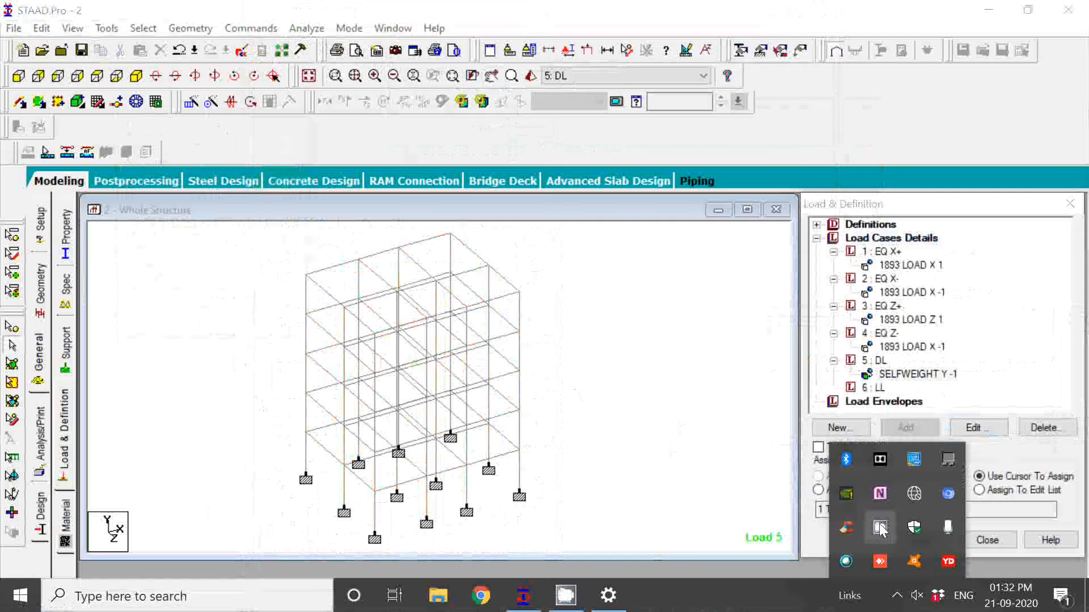
{"action": "left_click", "coordinate": [880, 528]}
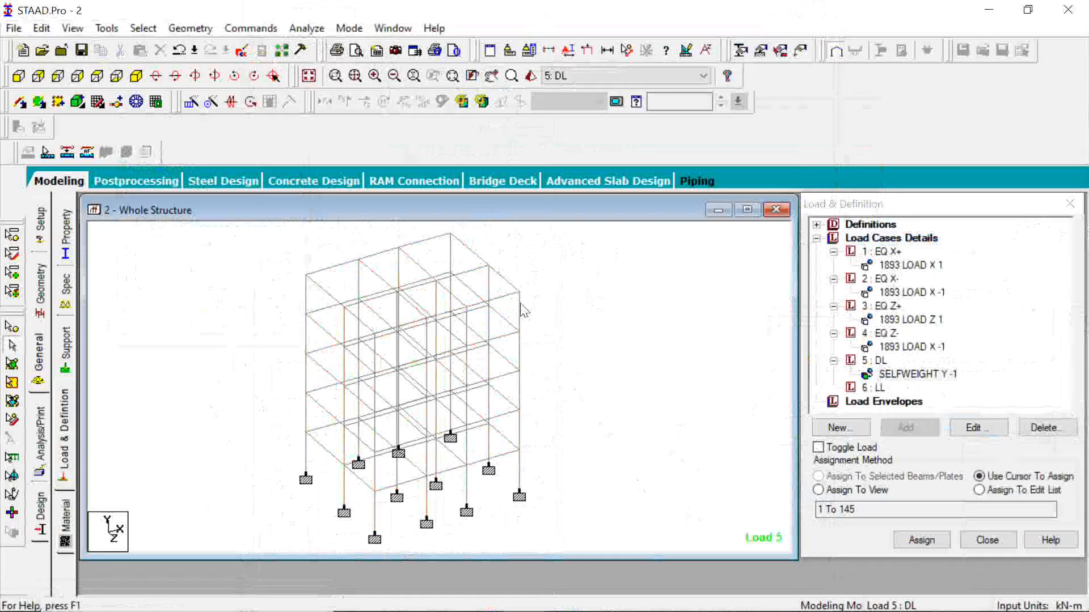
Start a new load item for load case DL and open the floor load settings with YRANGE and Global Y direction.
{"action": "left_click", "coordinate": [876, 361]}
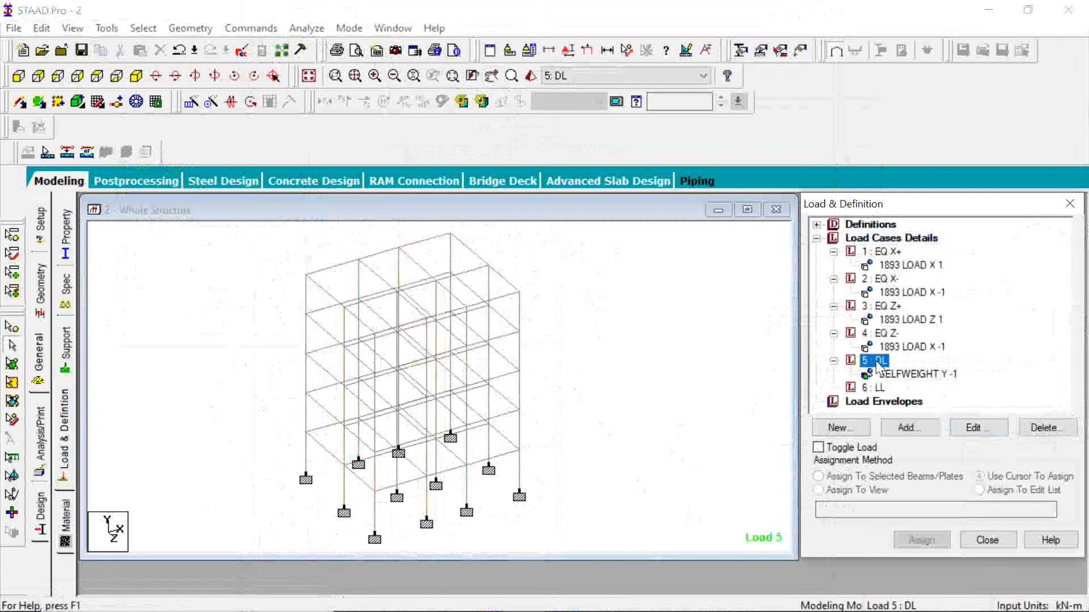
{"action": "left_click", "coordinate": [914, 435]}
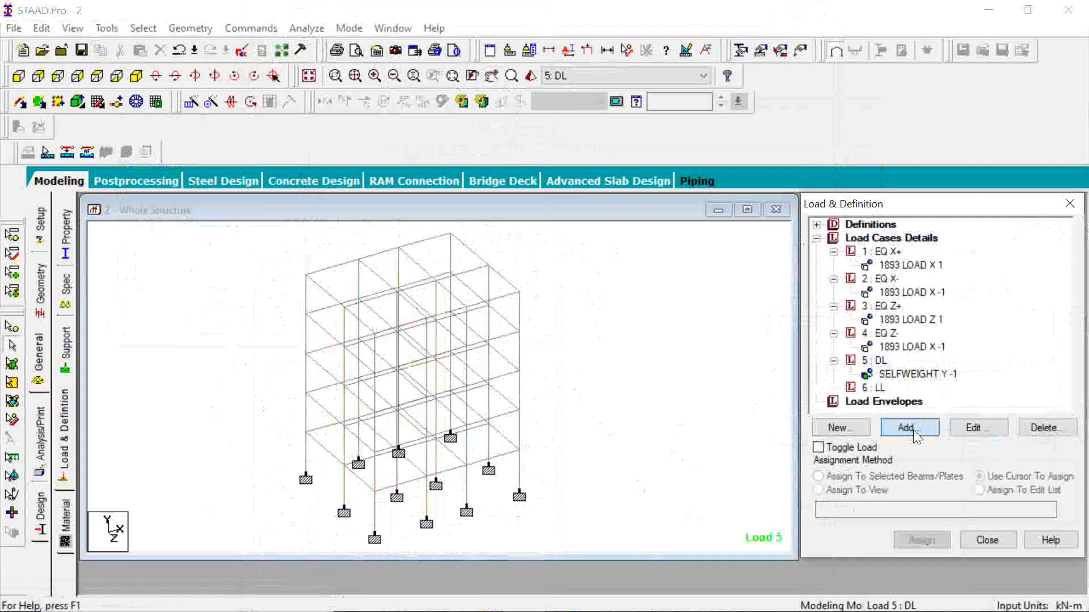
{"action": "left_click", "coordinate": [910, 428]}
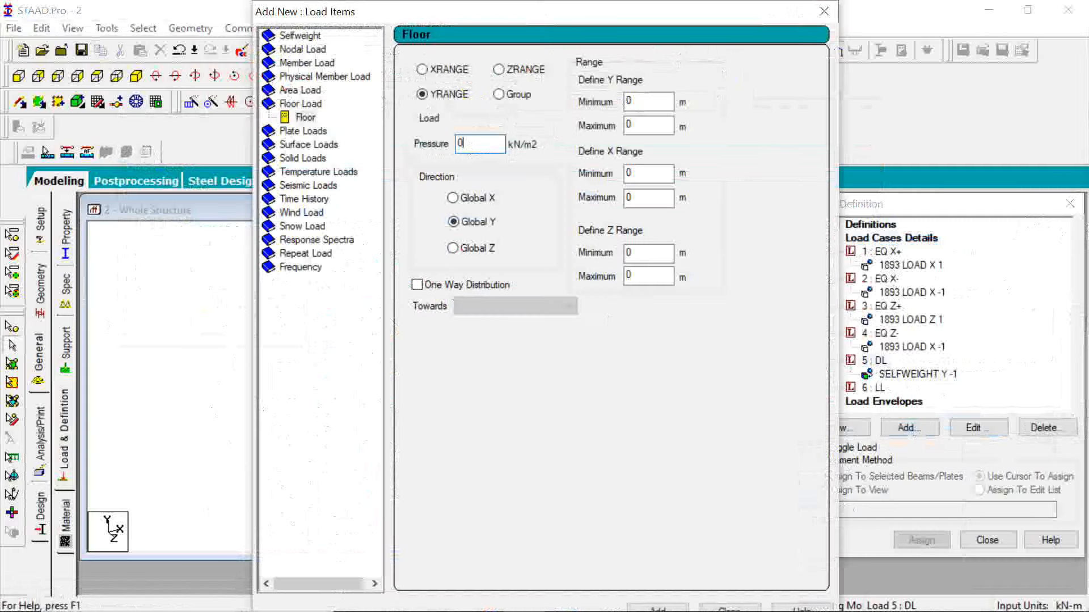
{"action": "left_click", "coordinate": [896, 596]}
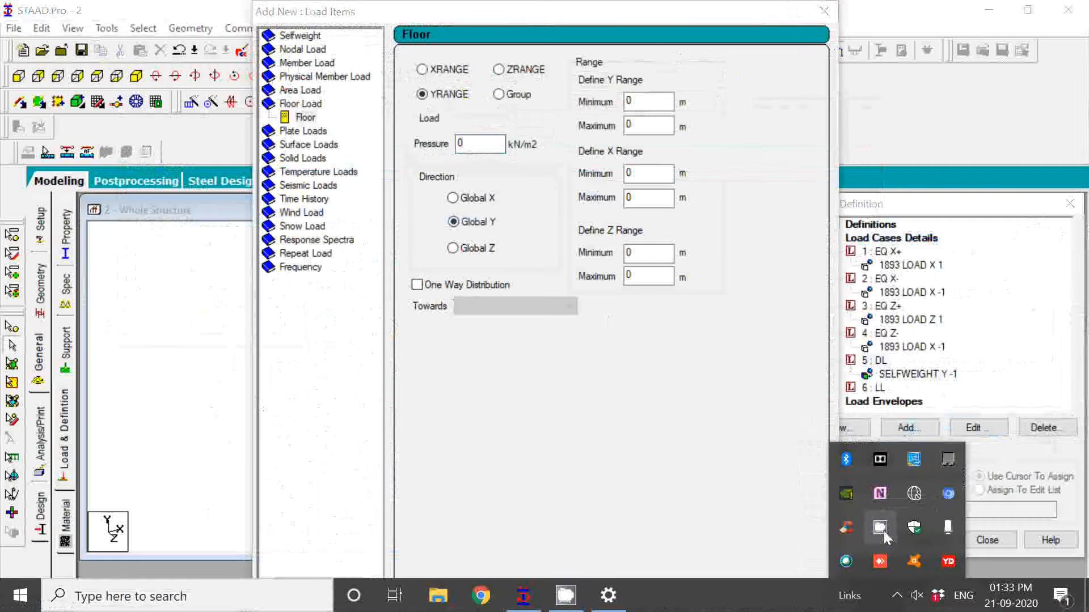
Accept the auto-save and save the modified structure.
{"action": "left_click", "coordinate": [548, 357]}
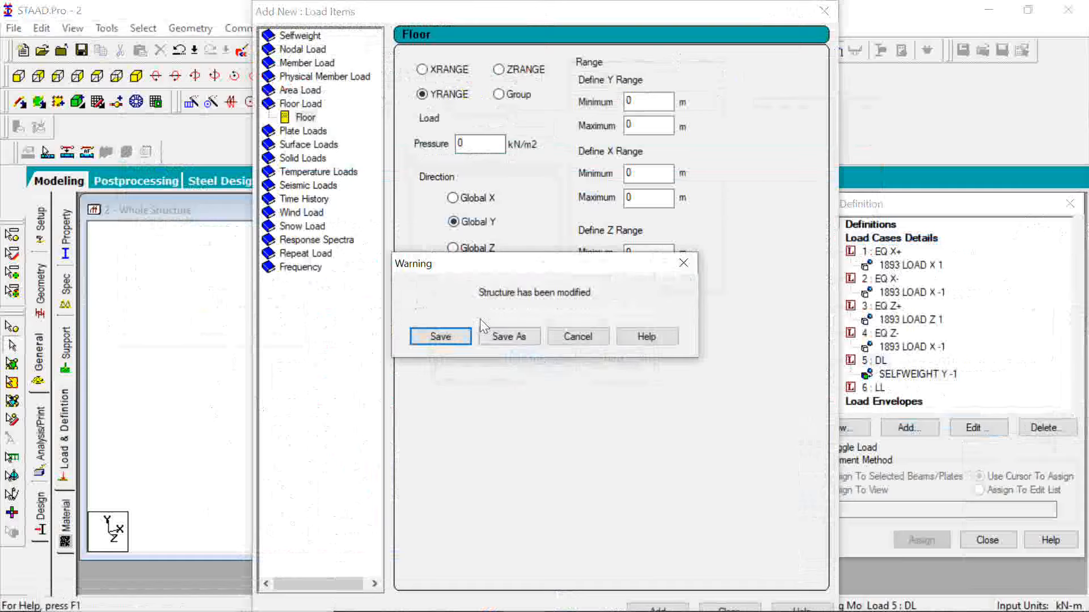
{"action": "left_click", "coordinate": [440, 336]}
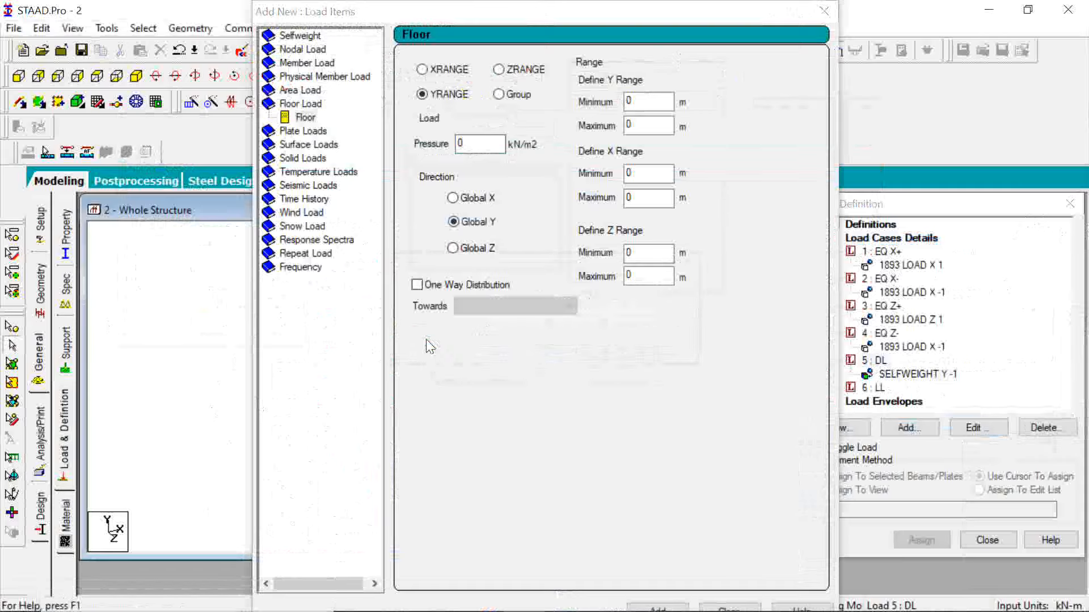
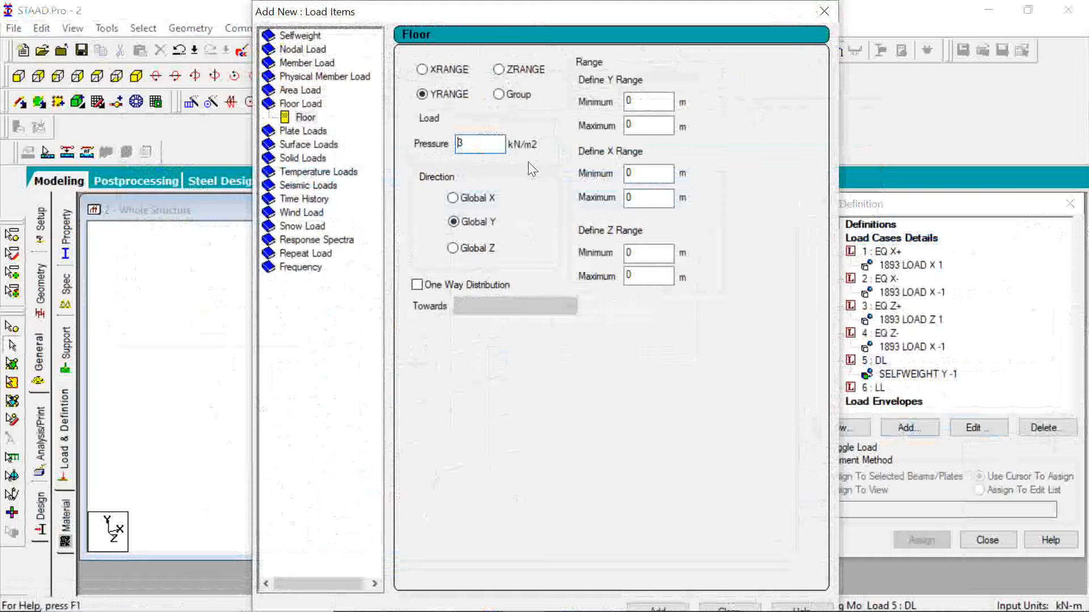
Set the floor pressure to -3 kN/m2 over a Y range of 3 to 15 m, add it to load case DL and close the dialog.
{"action": "type", "text": "-"}
{"action": "left_click_drag", "start_coordinate": [506, 18], "coordinate": [714, 42]}
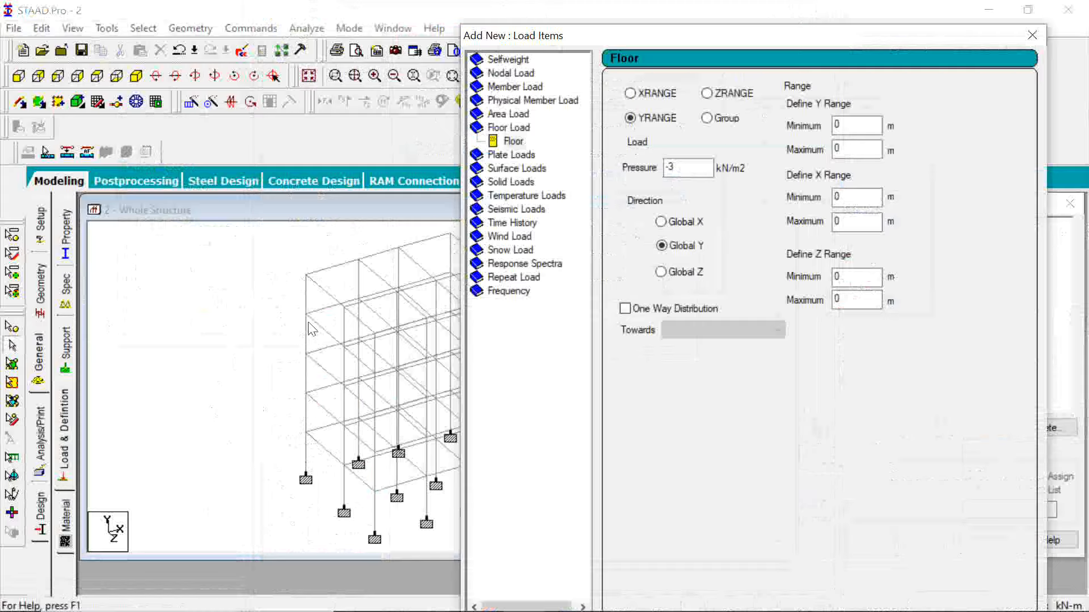
{"action": "left_click", "coordinate": [848, 125]}
{"action": "double_click", "coordinate": [849, 125]}
{"action": "type", "text": "3"}
{"action": "left_click", "coordinate": [855, 151]}
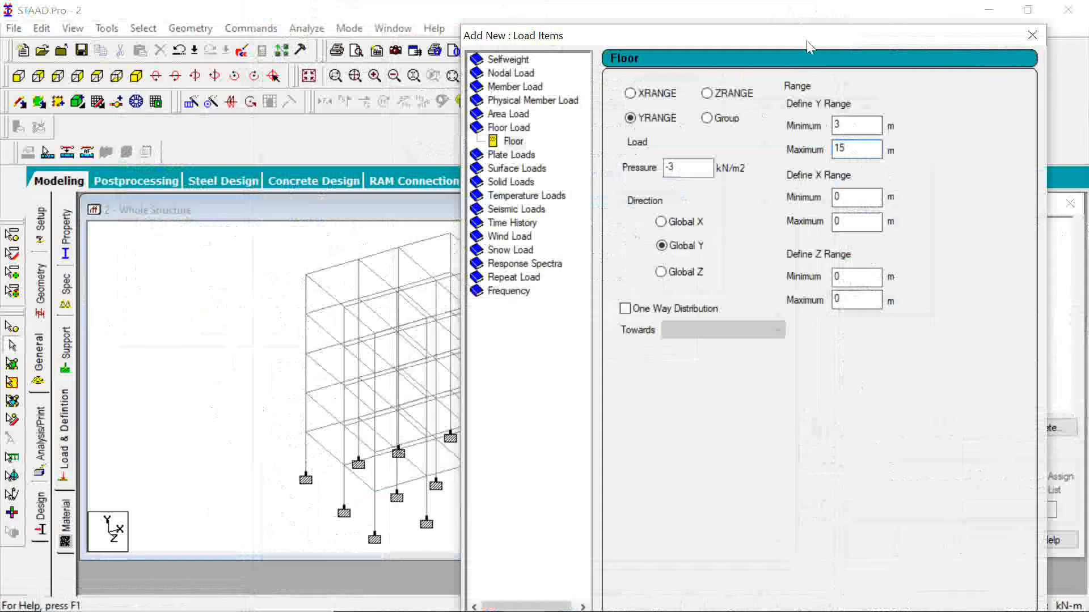
{"action": "left_click_drag", "start_coordinate": [807, 40], "coordinate": [773, 17]}
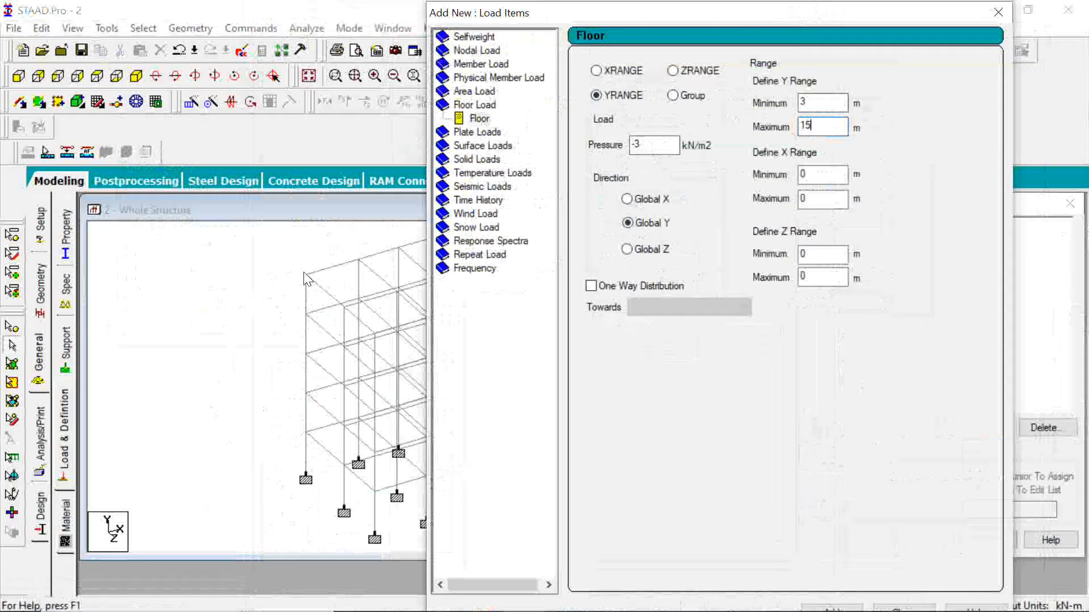
{"action": "left_click", "coordinate": [833, 609]}
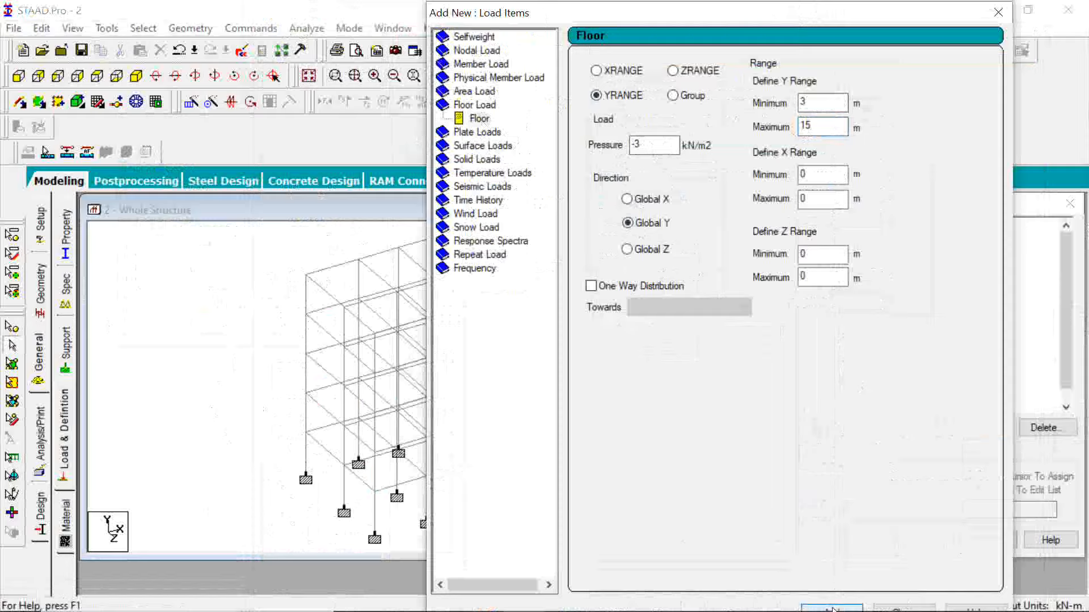
{"action": "left_click", "coordinate": [902, 608]}
{"action": "left_click", "coordinate": [903, 609]}
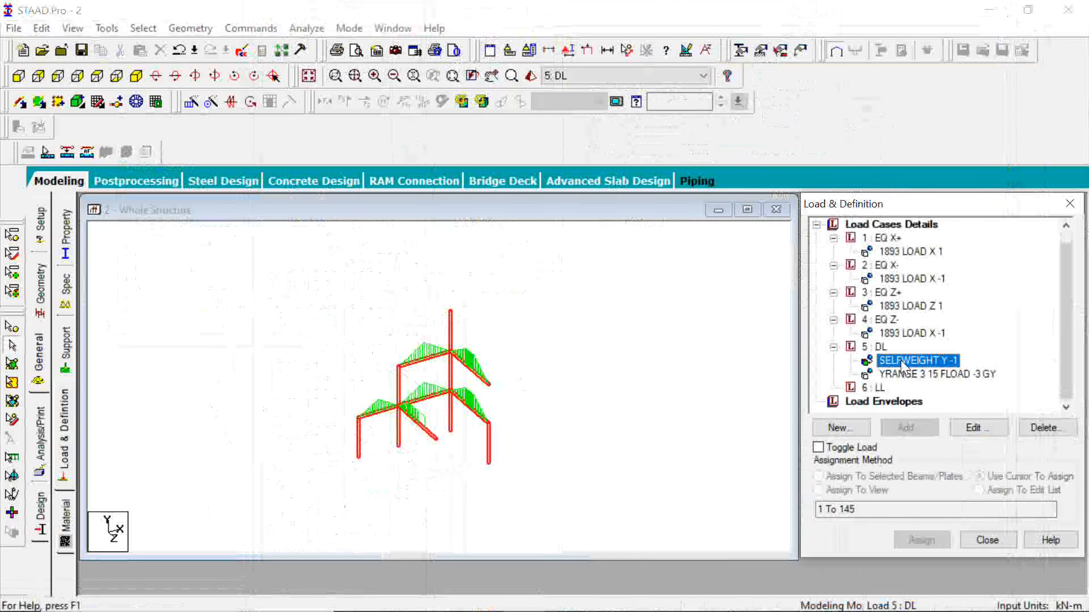
Examine the DL floor load and selfweight items on the structure, including the floor load distribution in plan view.
{"action": "left_click", "coordinate": [914, 375]}
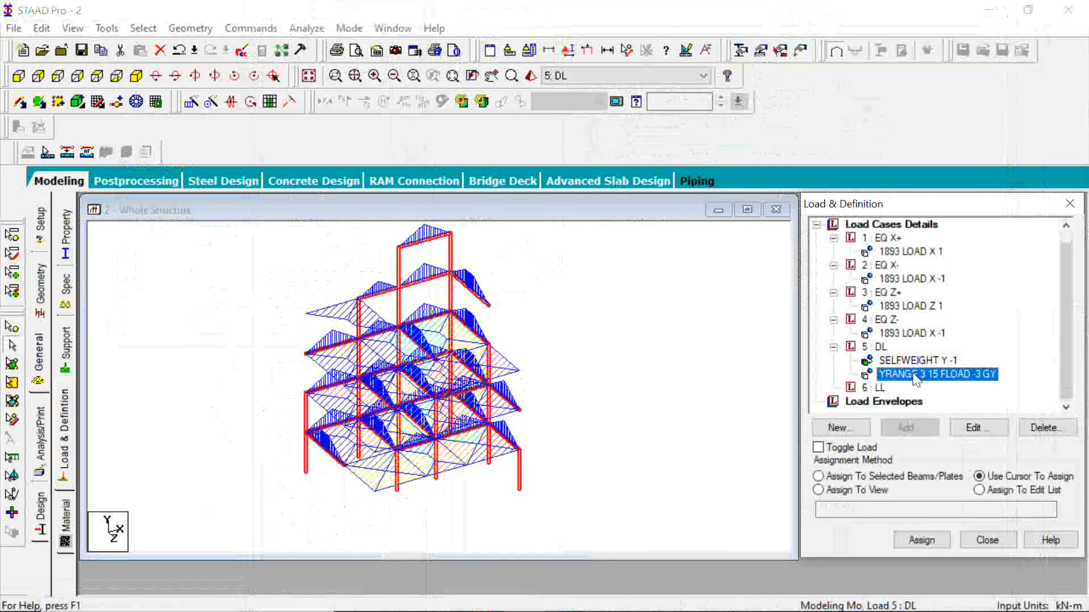
{"action": "left_click", "coordinate": [911, 362]}
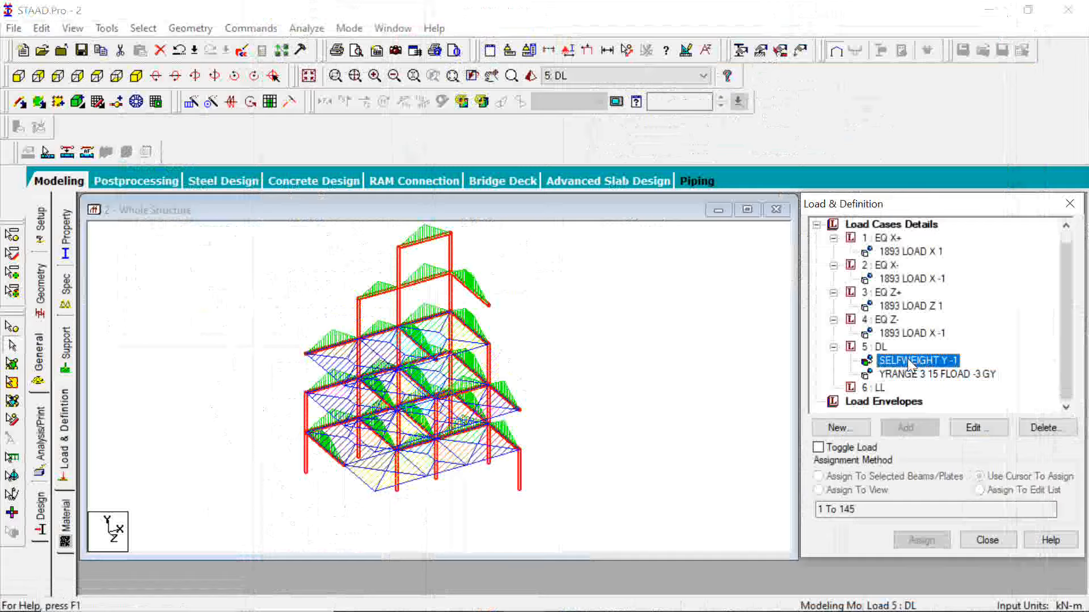
{"action": "left_click", "coordinate": [97, 77]}
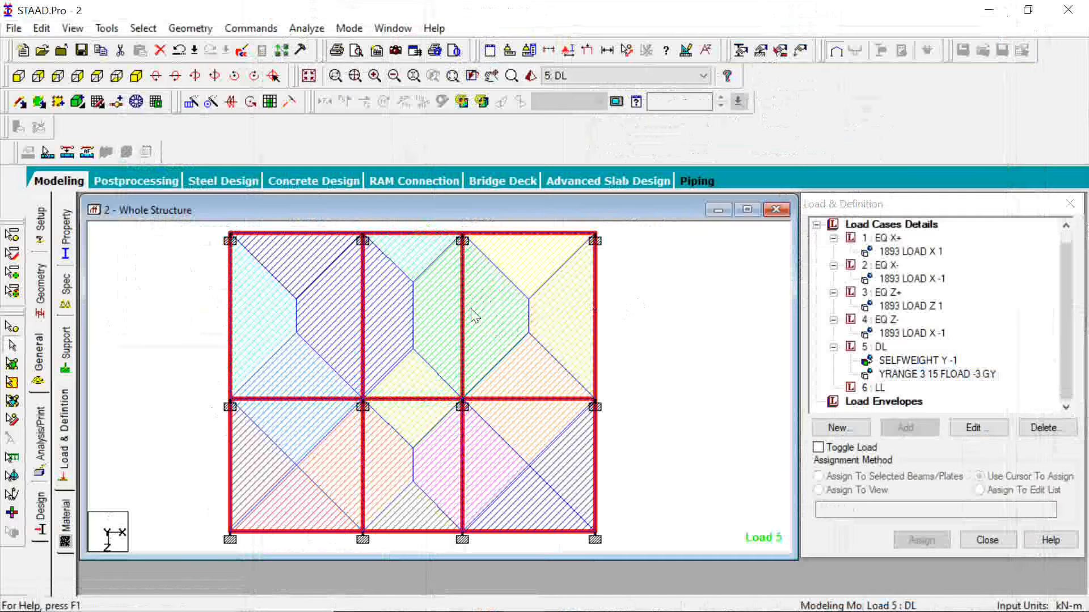
Select load case DL and highlight the corner-bay beams floor by floor to examine where wall loads act.
{"action": "left_click", "coordinate": [873, 346]}
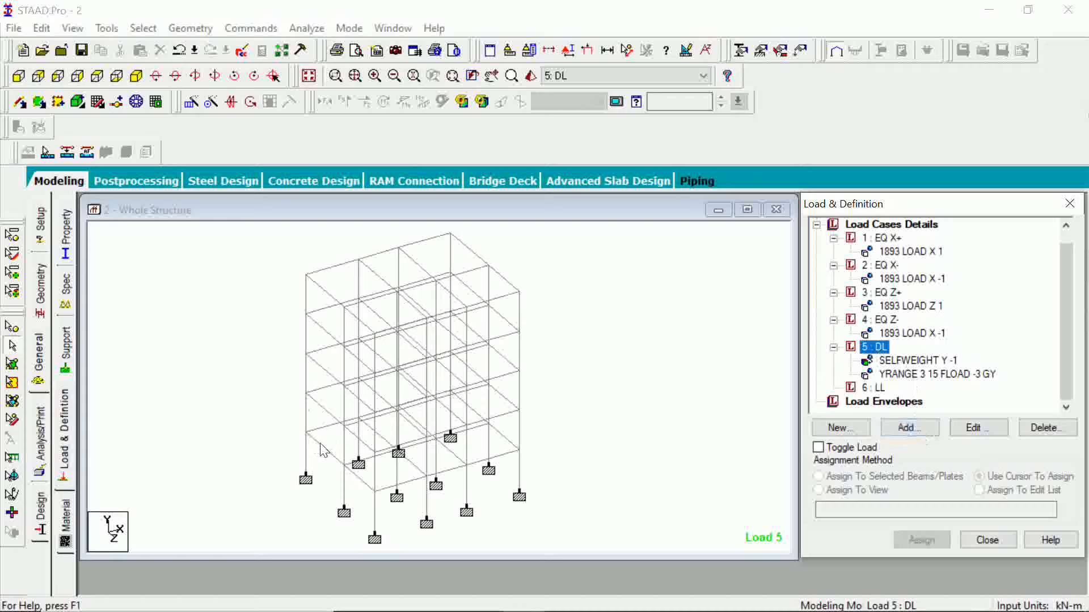
{"action": "left_click", "coordinate": [318, 404]}
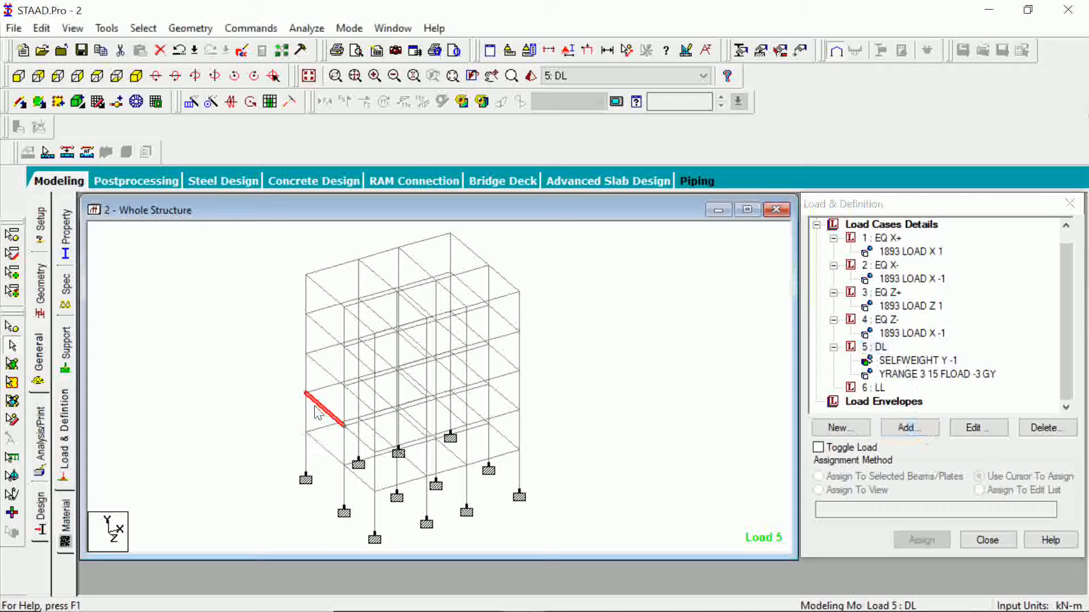
{"action": "left_click", "coordinate": [319, 366]}
{"action": "left_click", "coordinate": [324, 332]}
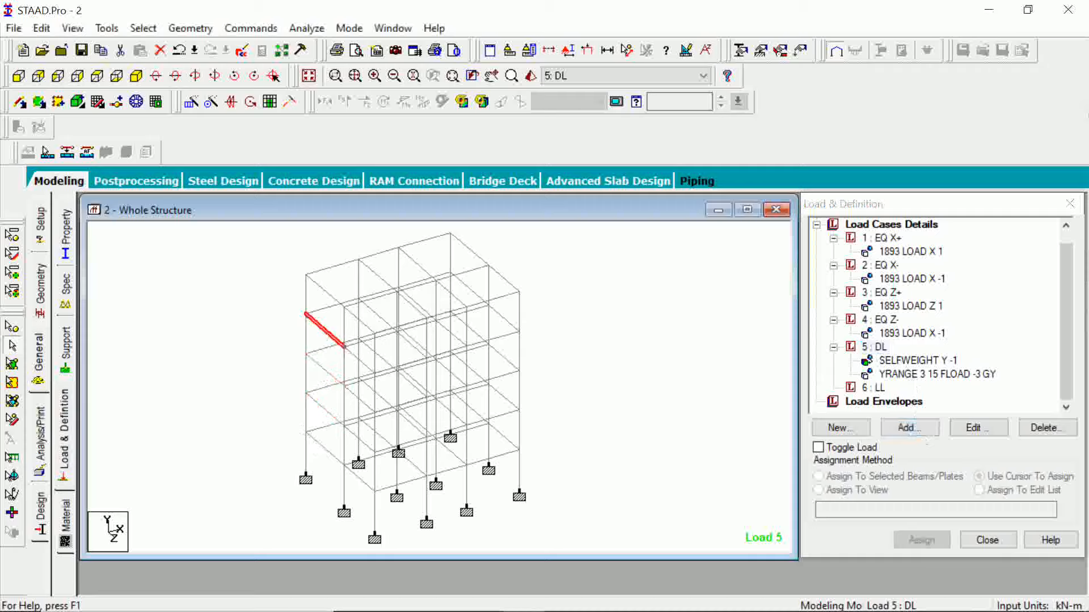
{"action": "left_click", "coordinate": [318, 287]}
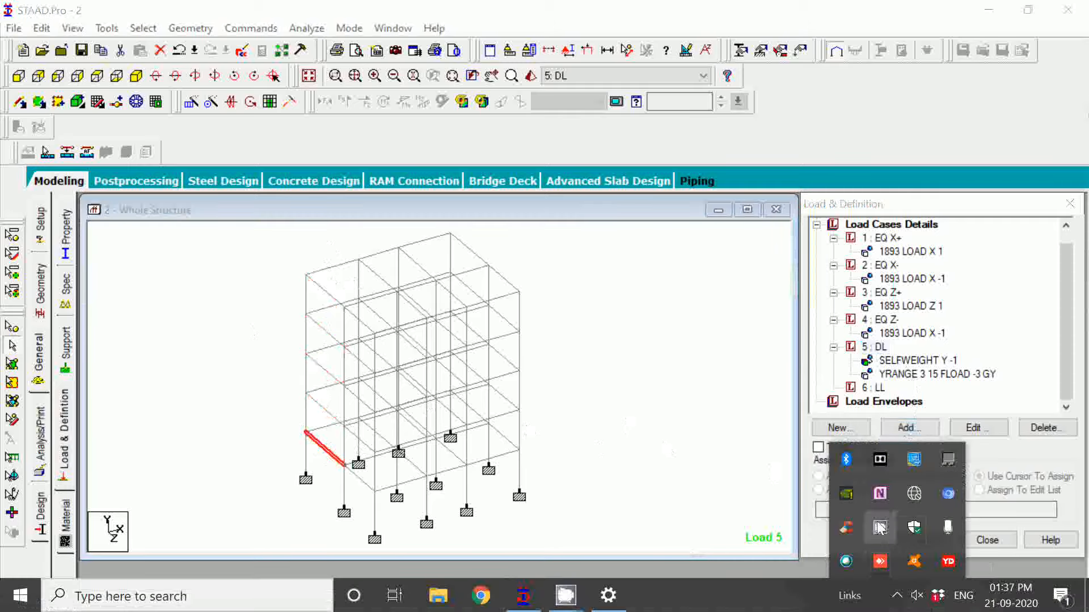
{"action": "left_click", "coordinate": [880, 528]}
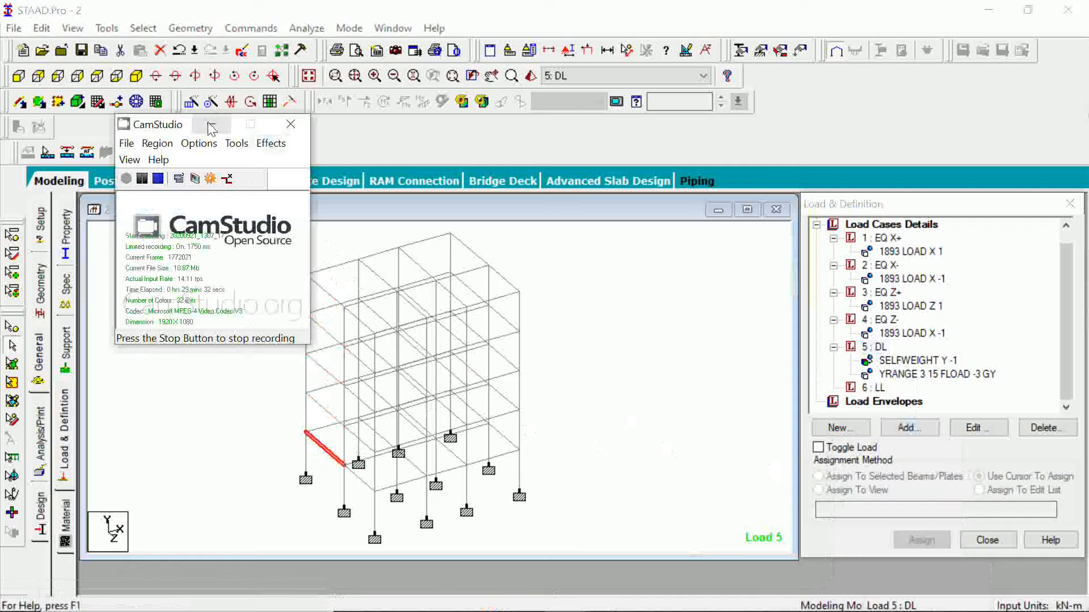
{"action": "left_click", "coordinate": [211, 126]}
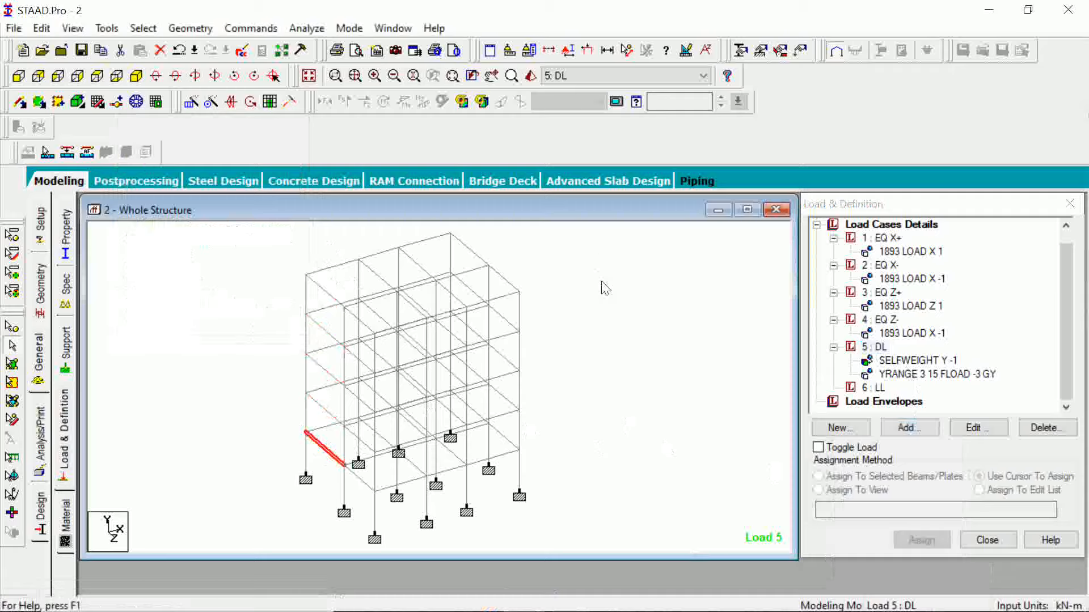
{"action": "left_click", "coordinate": [667, 346]}
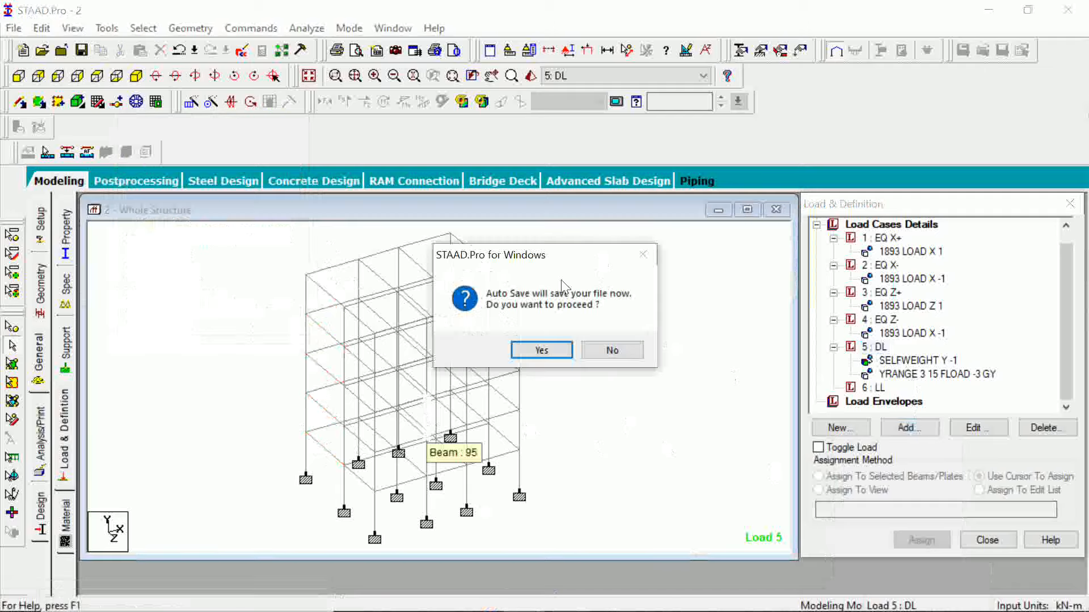
Accept the auto-save and save the modified structure.
{"action": "left_click", "coordinate": [548, 353]}
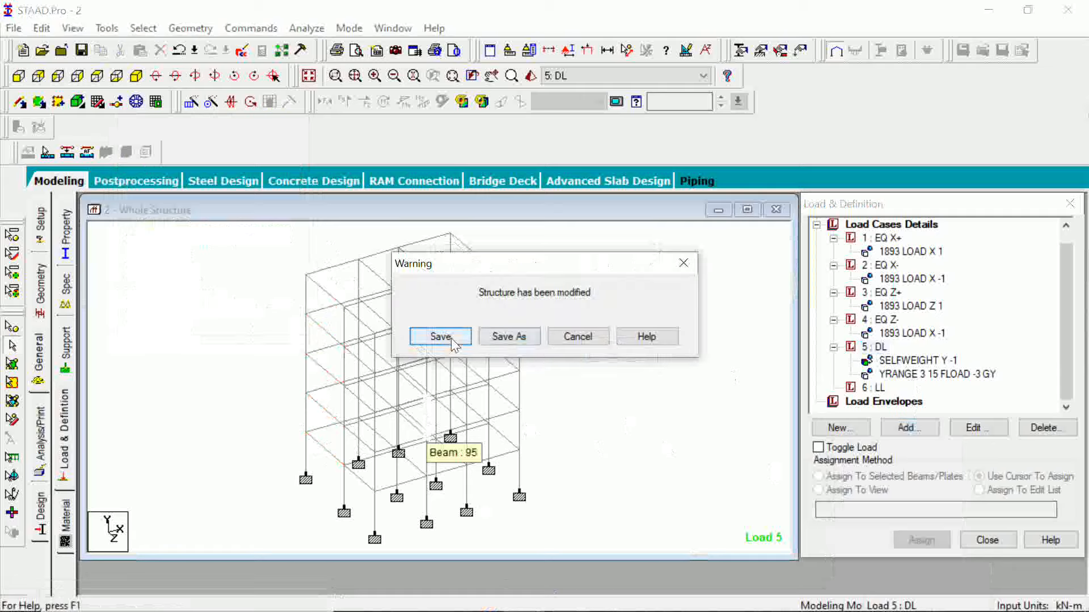
{"action": "left_click", "coordinate": [441, 337]}
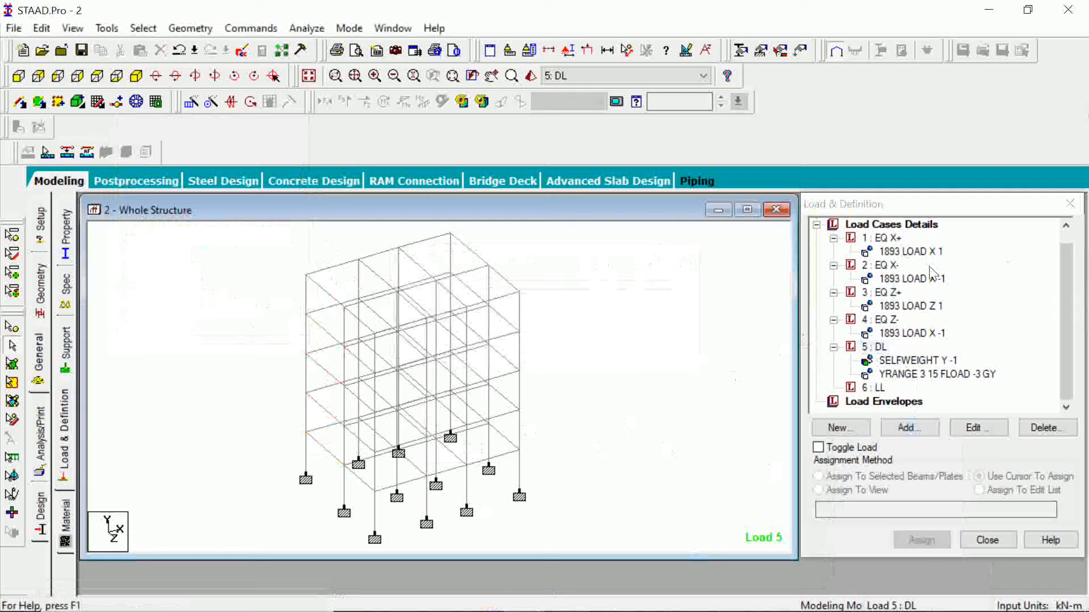
Review the rectangular concrete section properties assigned to the structure and return to the load definitions.
{"action": "scroll", "coordinate": [930, 273], "scroll_direction": "up", "scroll_amount": 1}
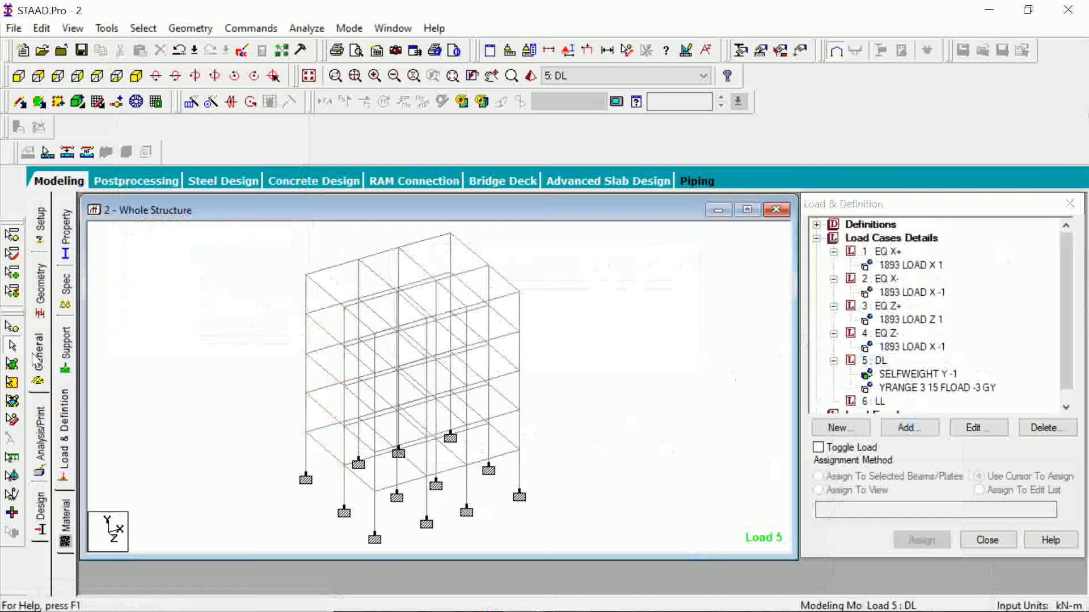
{"action": "left_click", "coordinate": [39, 301]}
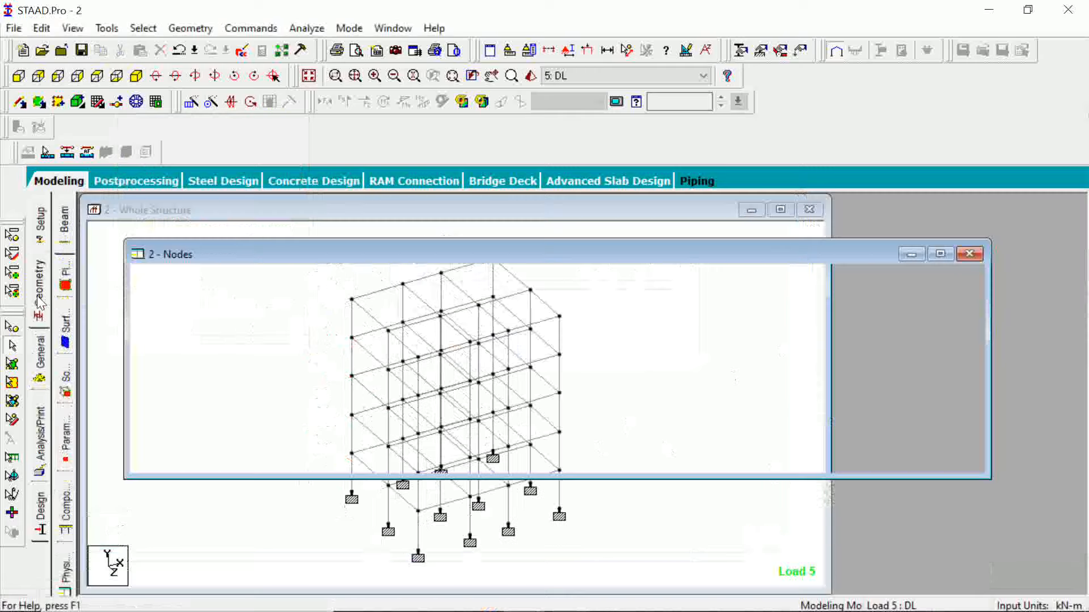
{"action": "left_click", "coordinate": [43, 364]}
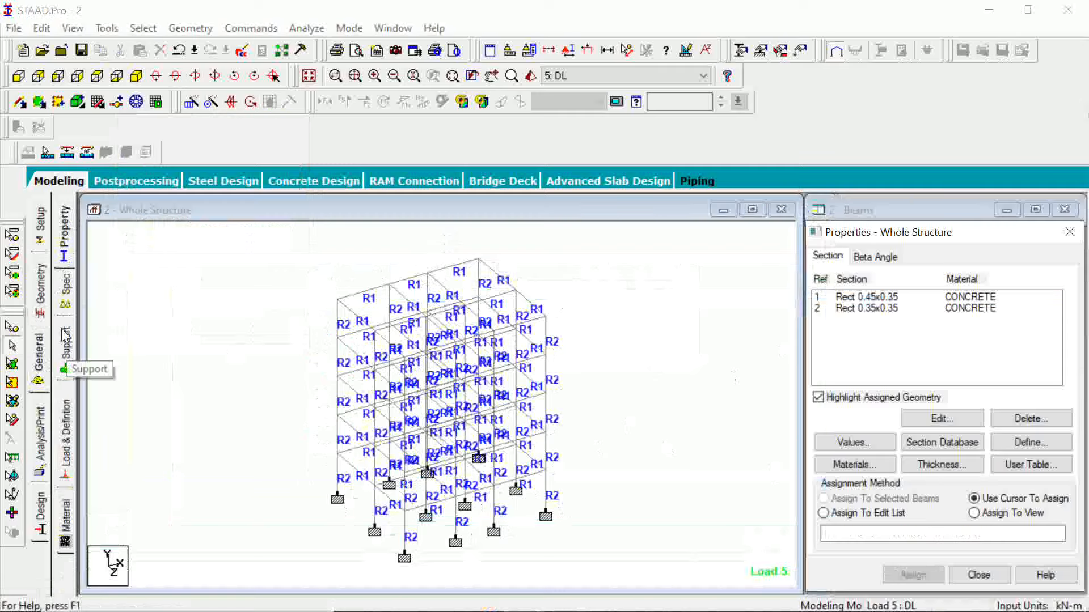
{"action": "left_click", "coordinate": [66, 434]}
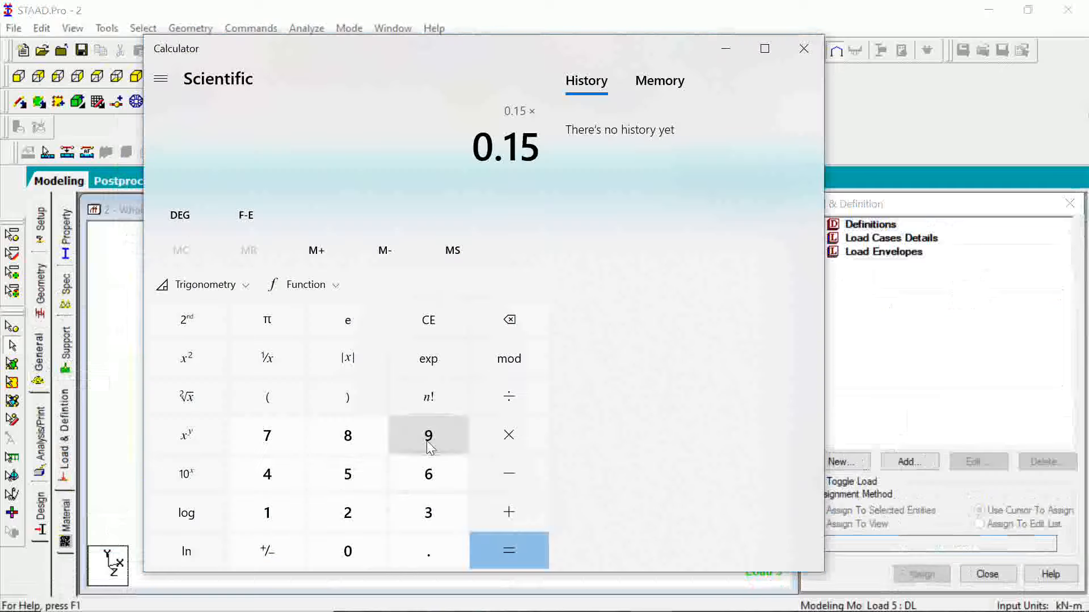
Calculate the wall load as 0.15 × 2.55 × 20 in Calculator and close it.
{"action": "left_click", "coordinate": [376, 517]}
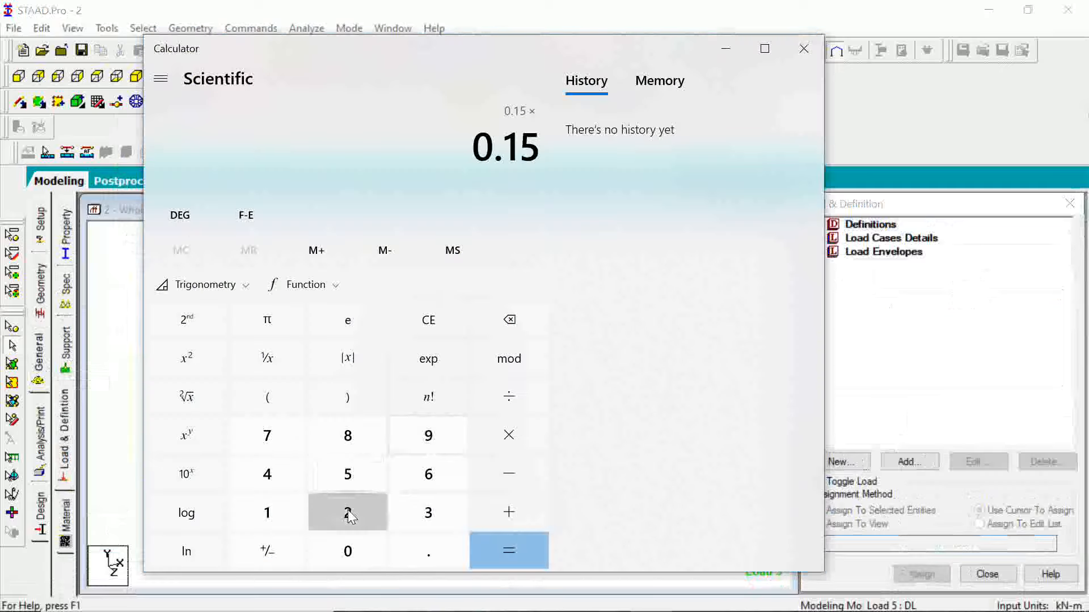
{"action": "left_click", "coordinate": [434, 547]}
{"action": "left_click", "coordinate": [364, 480]}
{"action": "left_click", "coordinate": [363, 479]}
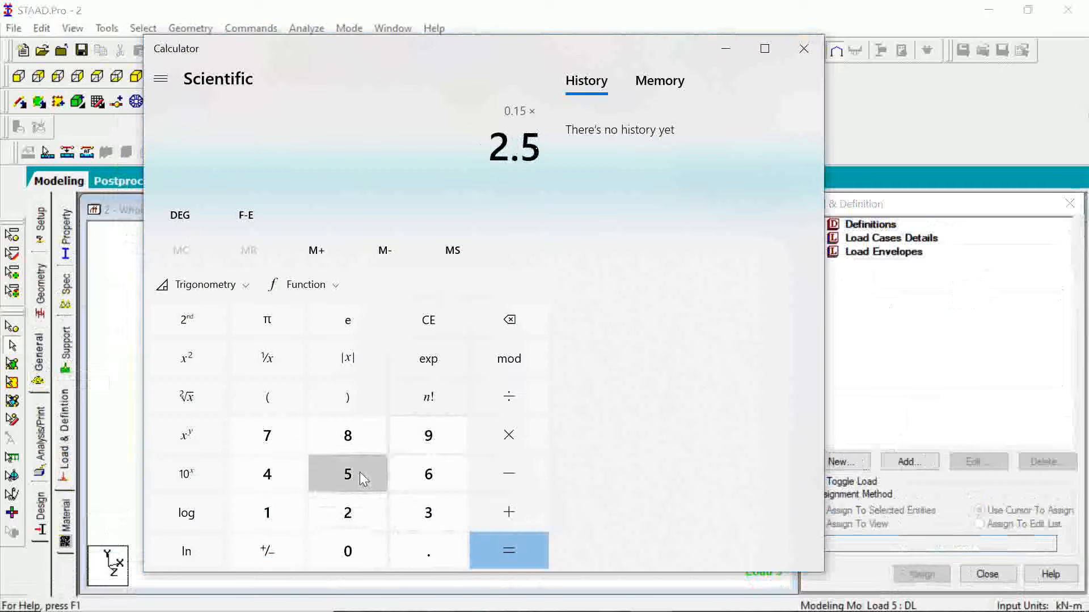
{"action": "left_click", "coordinate": [517, 434]}
{"action": "left_click", "coordinate": [370, 516]}
{"action": "left_click", "coordinate": [353, 551]}
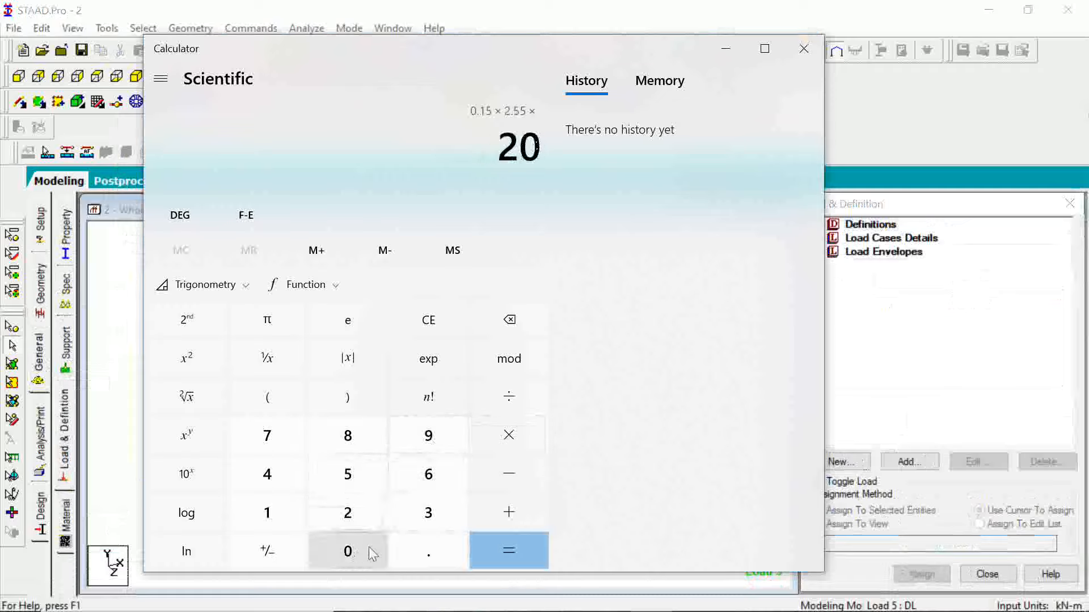
{"action": "left_click", "coordinate": [500, 552]}
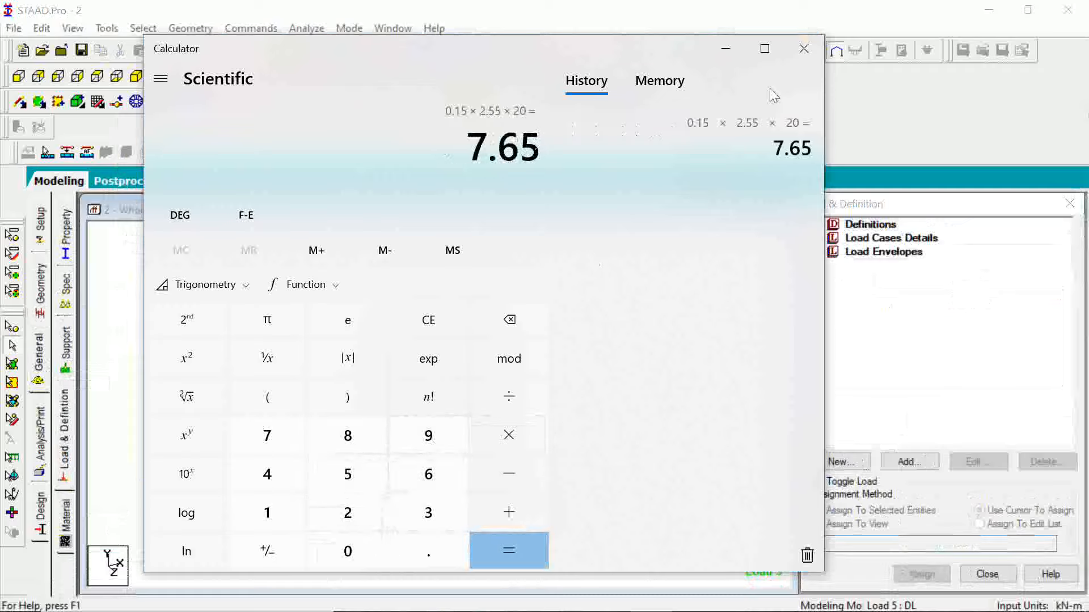
{"action": "left_click", "coordinate": [803, 48]}
Start a new load item for load case DL and open the member load's uniform force settings for entering W1.
{"action": "left_click", "coordinate": [878, 305]}
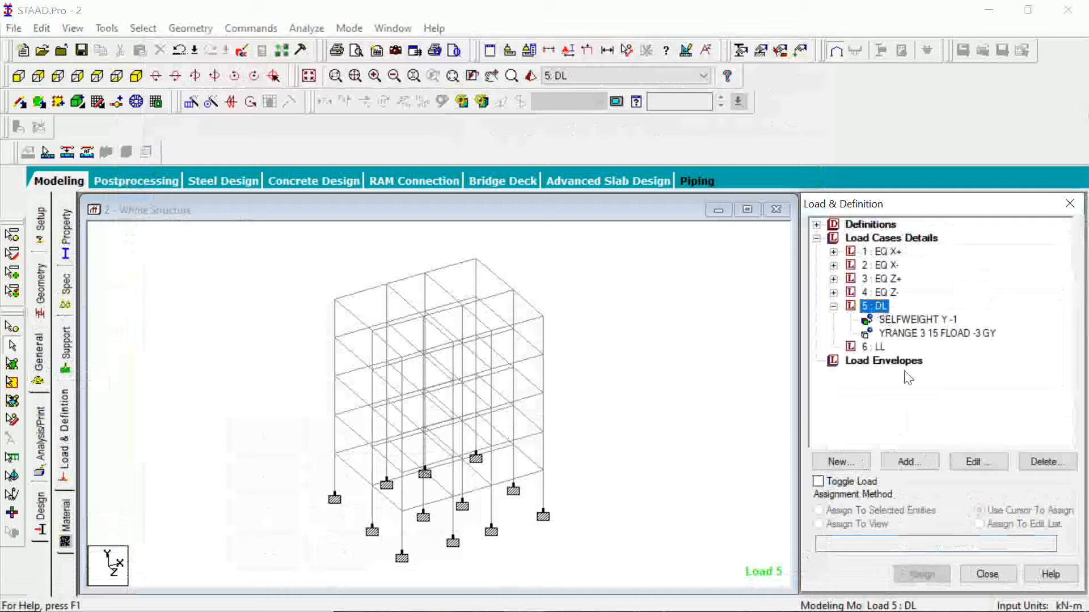
{"action": "left_click", "coordinate": [909, 463]}
{"action": "mouse_move", "coordinate": [613, 605]}
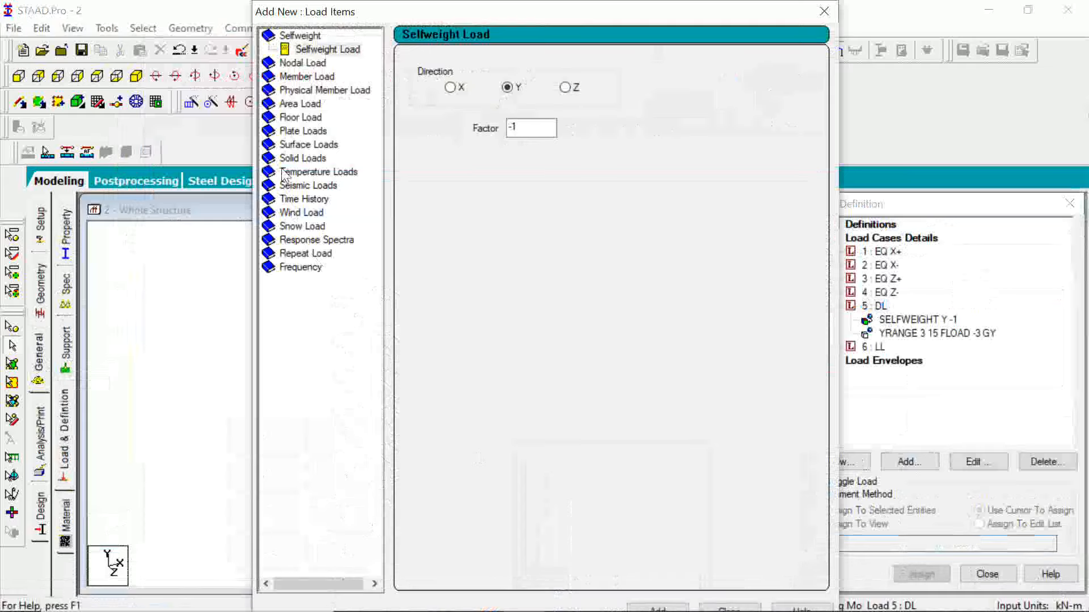
{"action": "left_click", "coordinate": [306, 77]}
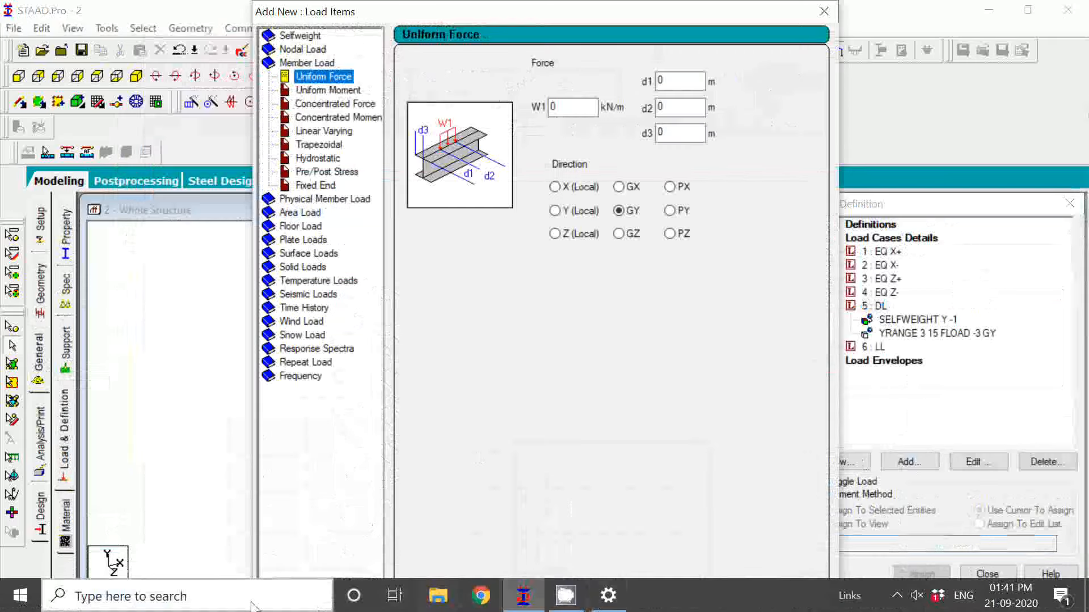
{"action": "double_click", "coordinate": [564, 107]}
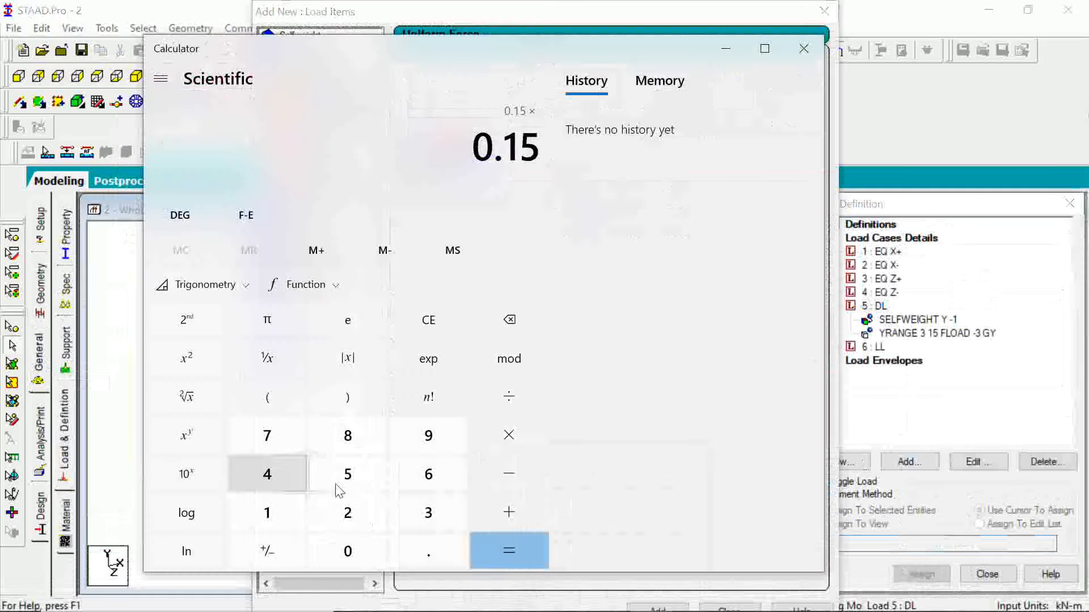
Repeat the wall load calculation of 0.15 × 2.55 × 20 in Calculator and return to the uniform force settings.
{"action": "left_click", "coordinate": [345, 514]}
{"action": "left_click", "coordinate": [426, 551]}
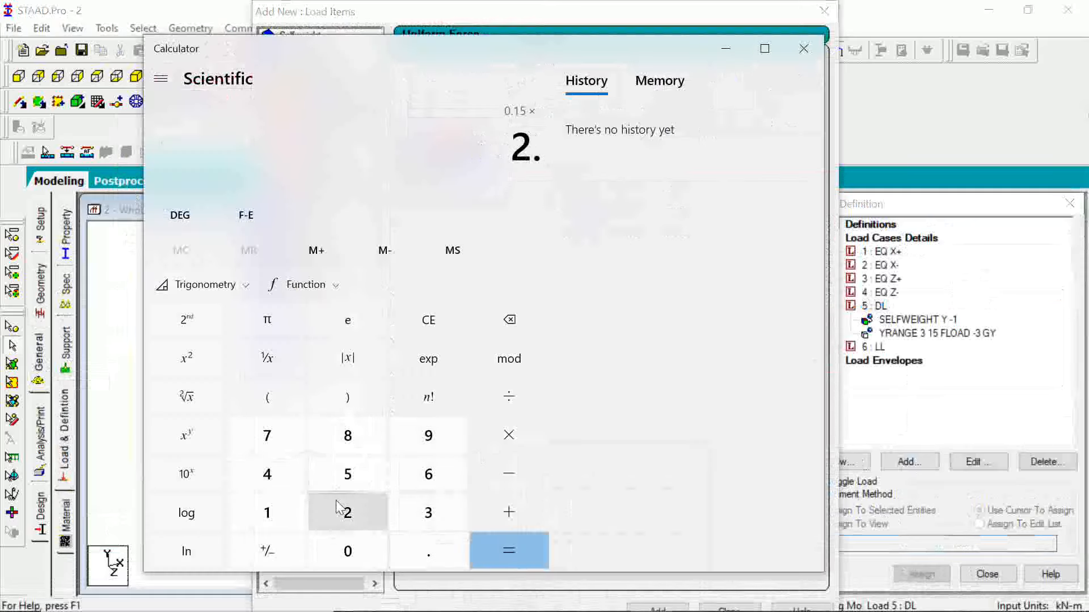
{"action": "left_click", "coordinate": [347, 474]}
{"action": "left_click", "coordinate": [348, 474]}
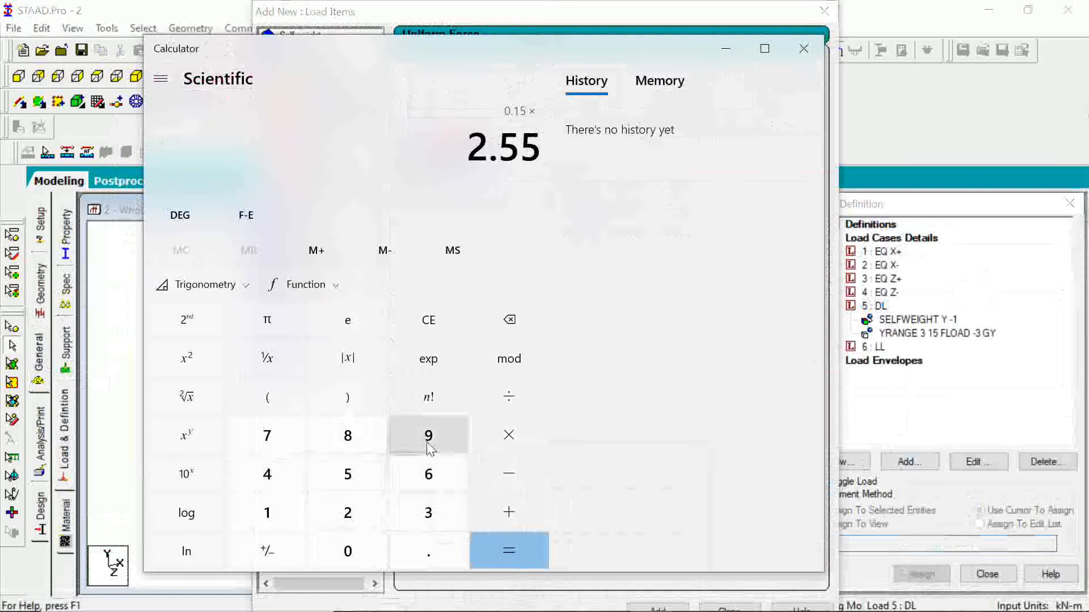
{"action": "left_click", "coordinate": [514, 434]}
{"action": "left_click", "coordinate": [348, 513]}
{"action": "left_click", "coordinate": [367, 553]}
{"action": "left_click", "coordinate": [508, 548]}
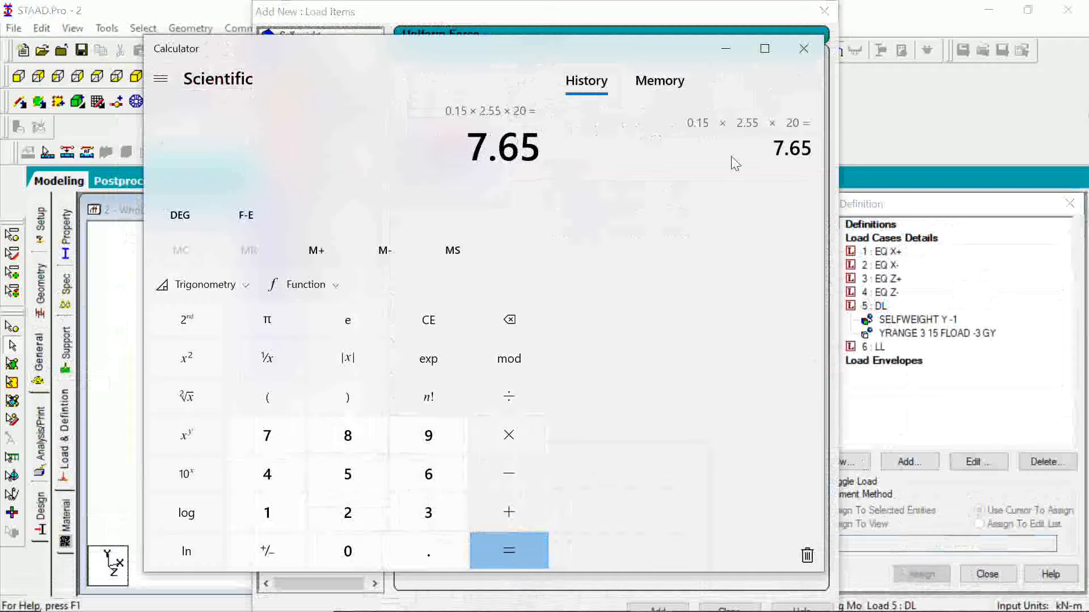
{"action": "left_click", "coordinate": [804, 48]}
Set the uniform force W1 to -7.65 kN/m in direction GY, add it to load case DL and close the dialog.
{"action": "type", "text": "-7.65"}
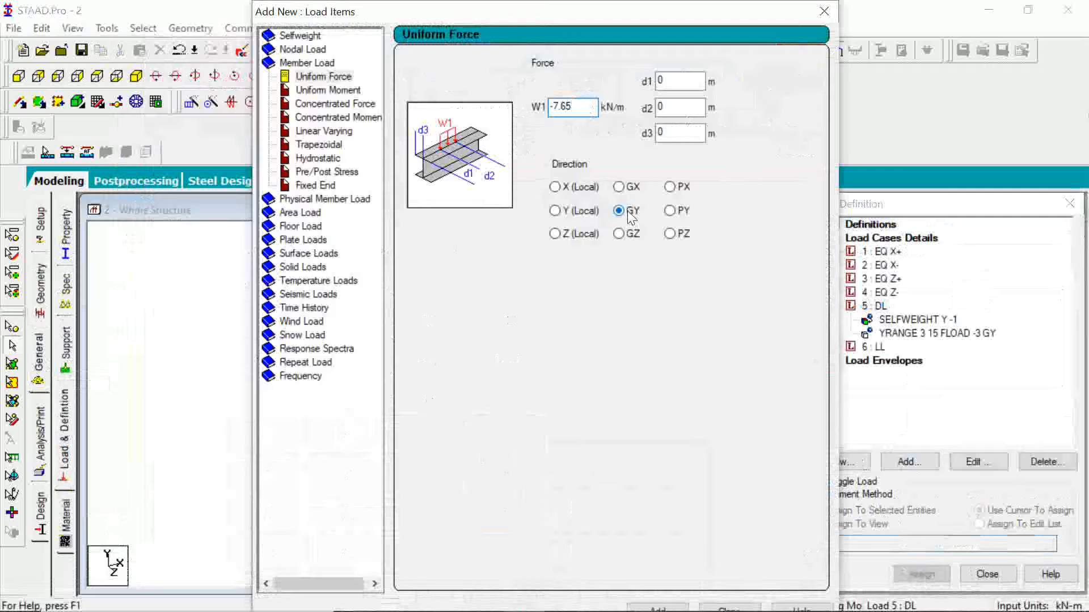
{"action": "left_click", "coordinate": [663, 607]}
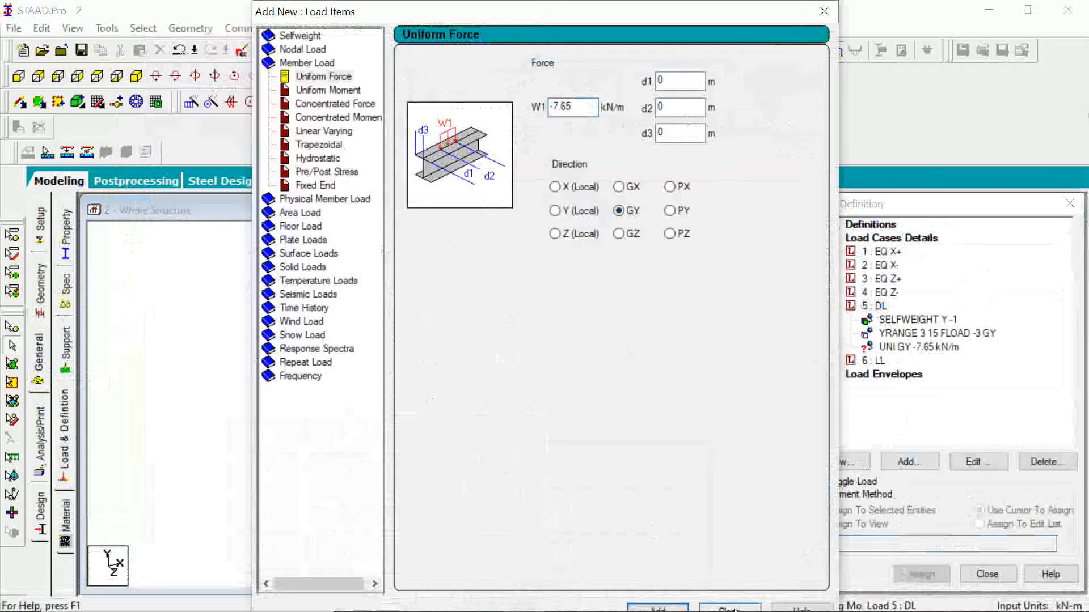
{"action": "left_click", "coordinate": [731, 608]}
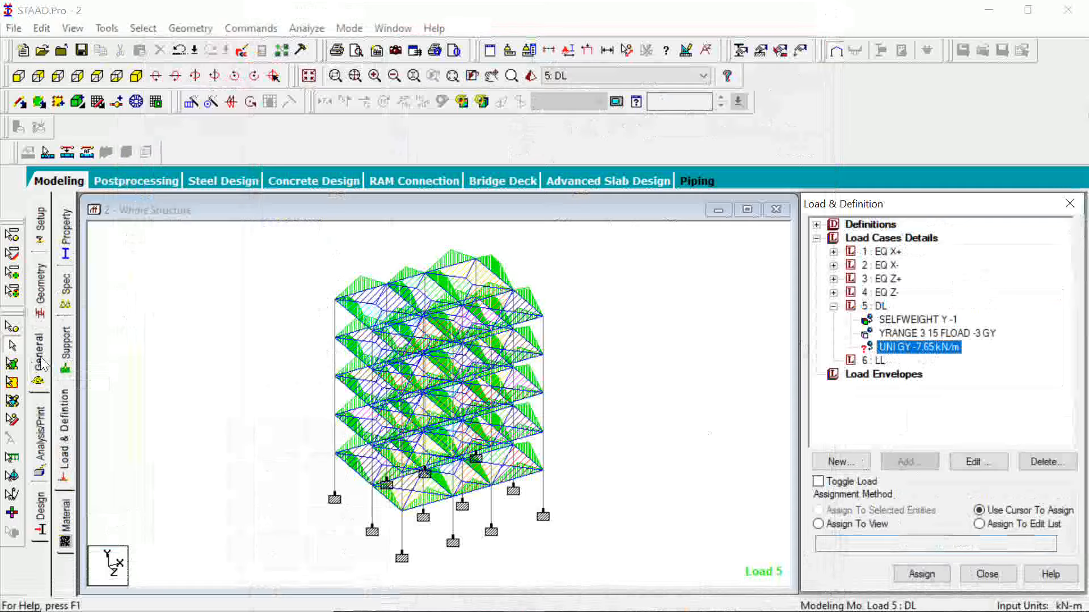
Return to the load definitions and select the UNI GY -7.65 kN/m item under load case DL.
{"action": "left_click", "coordinate": [893, 309]}
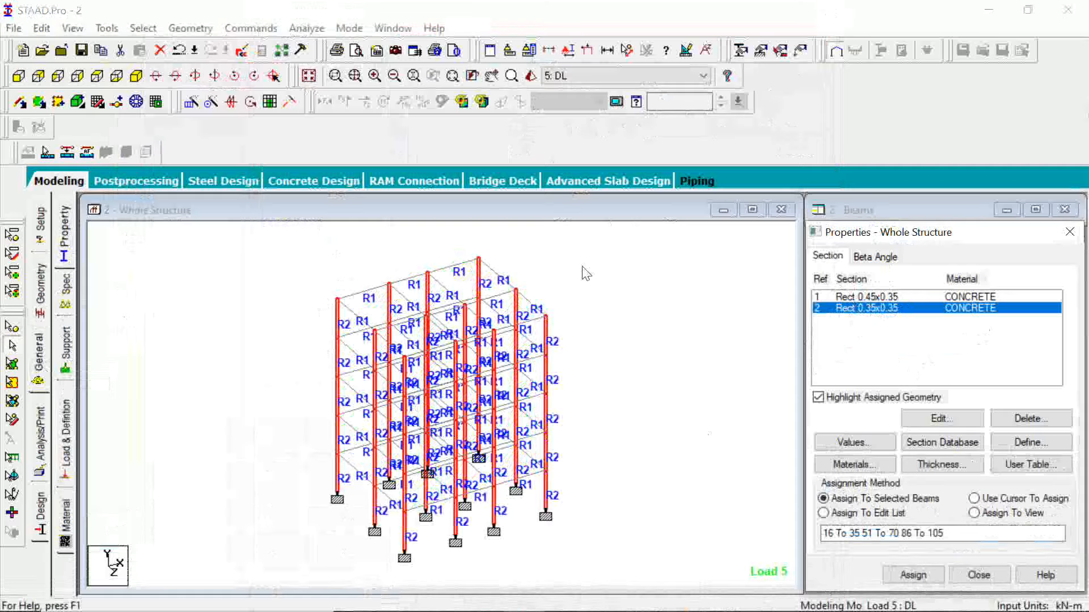
{"action": "left_click", "coordinate": [68, 448]}
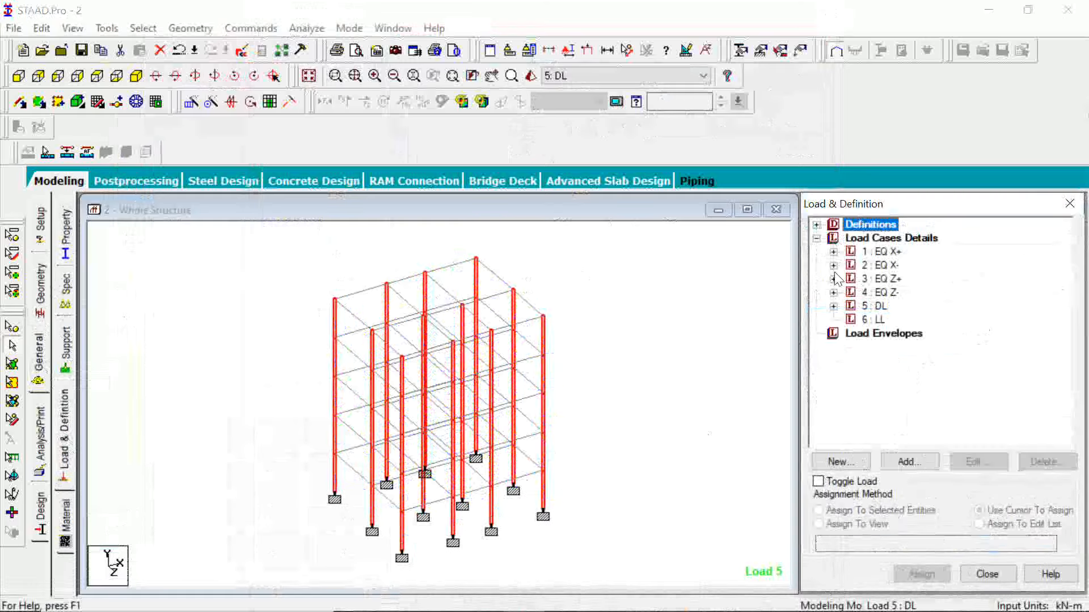
{"action": "left_click", "coordinate": [879, 309]}
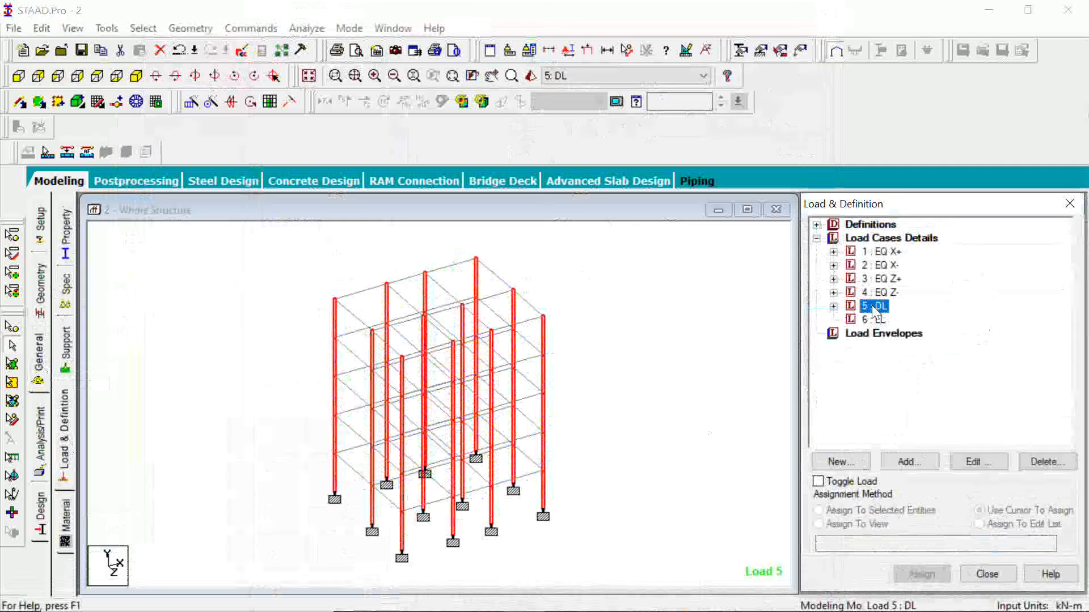
{"action": "left_click", "coordinate": [833, 306]}
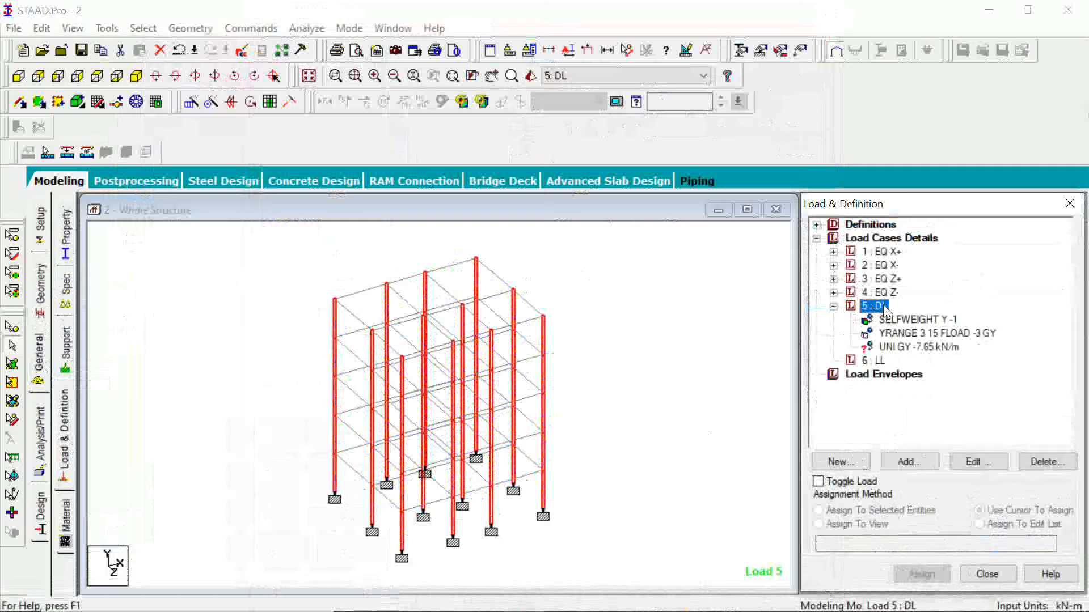
{"action": "left_click", "coordinate": [899, 347]}
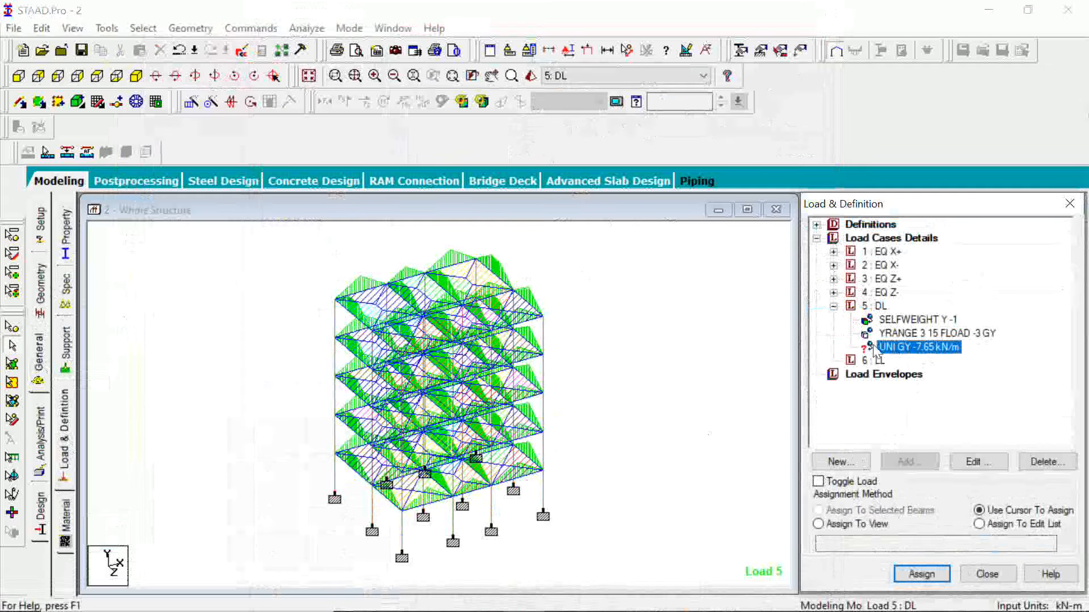
Select all beams of the lower four floors in the +Z elevation view and assign the UNI GY -7.65 kN/m wall load to them.
{"action": "left_click", "coordinate": [18, 78]}
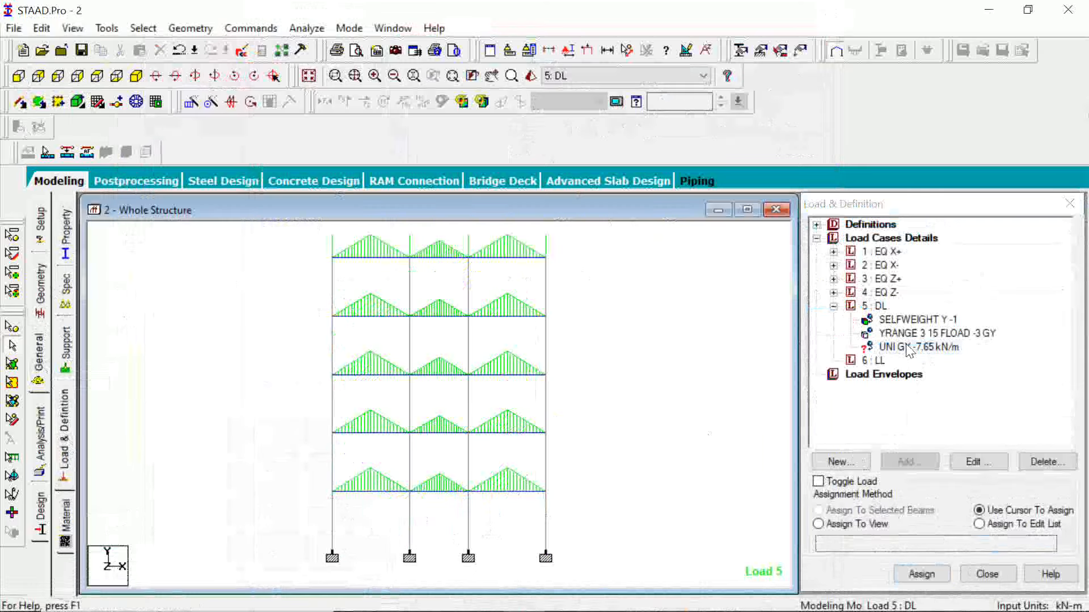
{"action": "left_click", "coordinate": [909, 347]}
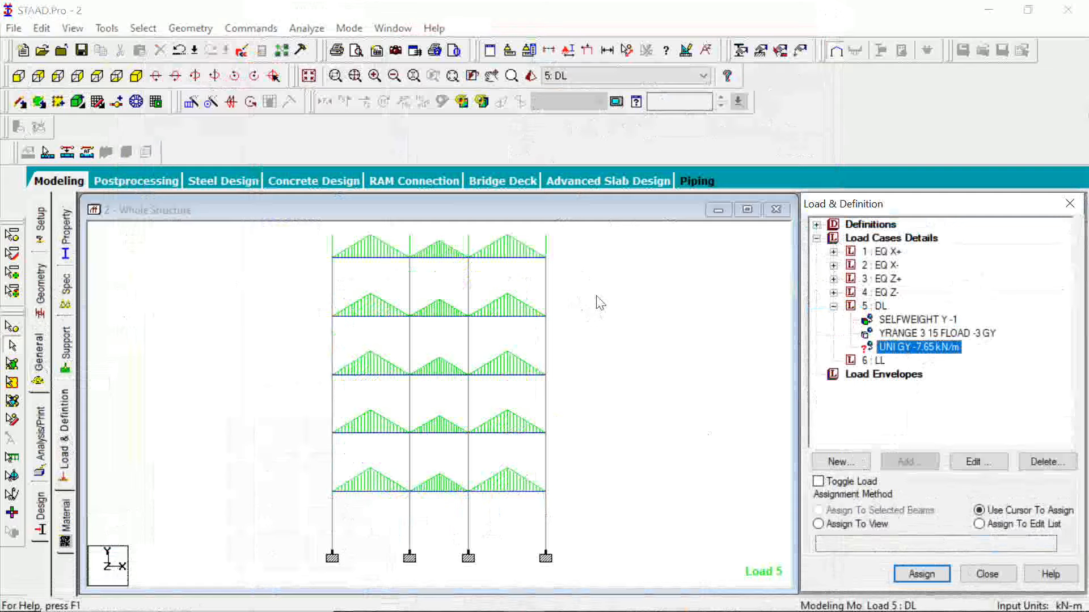
{"action": "left_click_drag", "start_coordinate": [596, 296], "coordinate": [313, 336]}
{"action": "left_click_drag", "start_coordinate": [595, 357], "coordinate": [309, 398]}
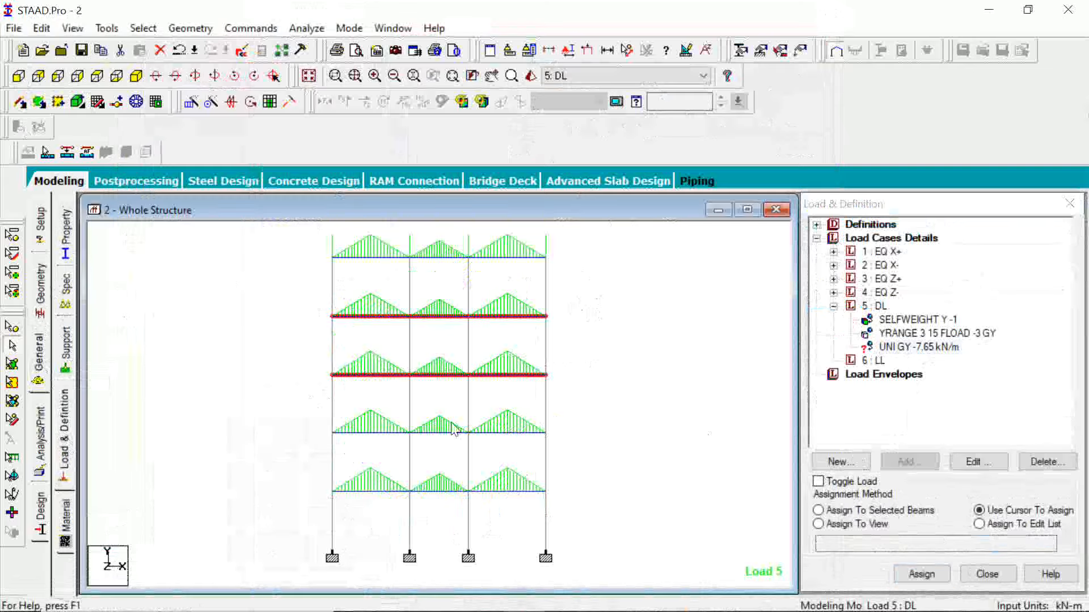
{"action": "left_click_drag", "start_coordinate": [590, 476], "coordinate": [316, 513]}
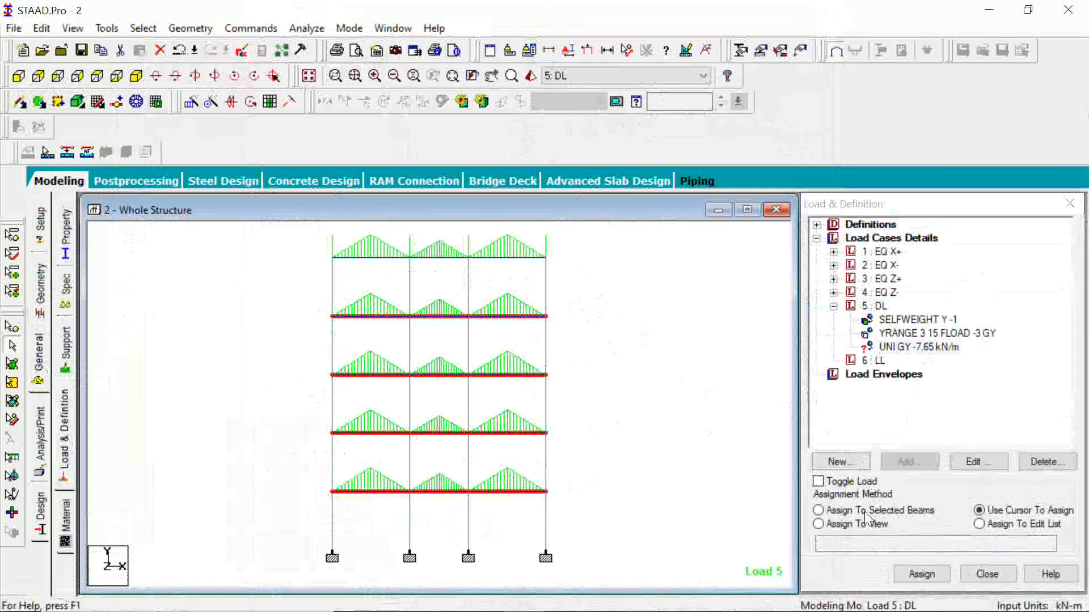
{"action": "left_click", "coordinate": [818, 510]}
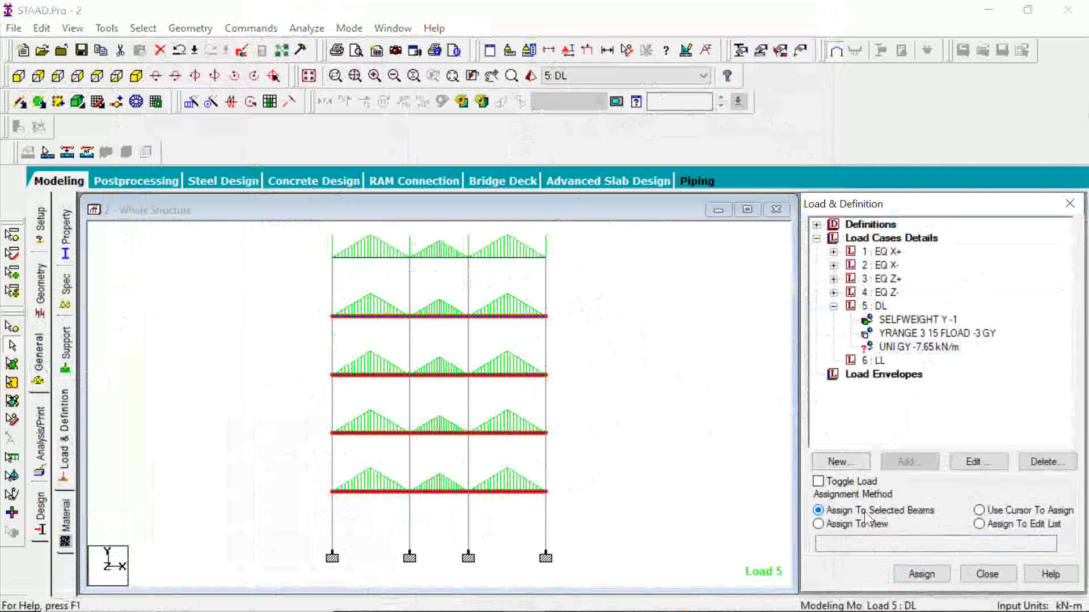
{"action": "left_click", "coordinate": [921, 574]}
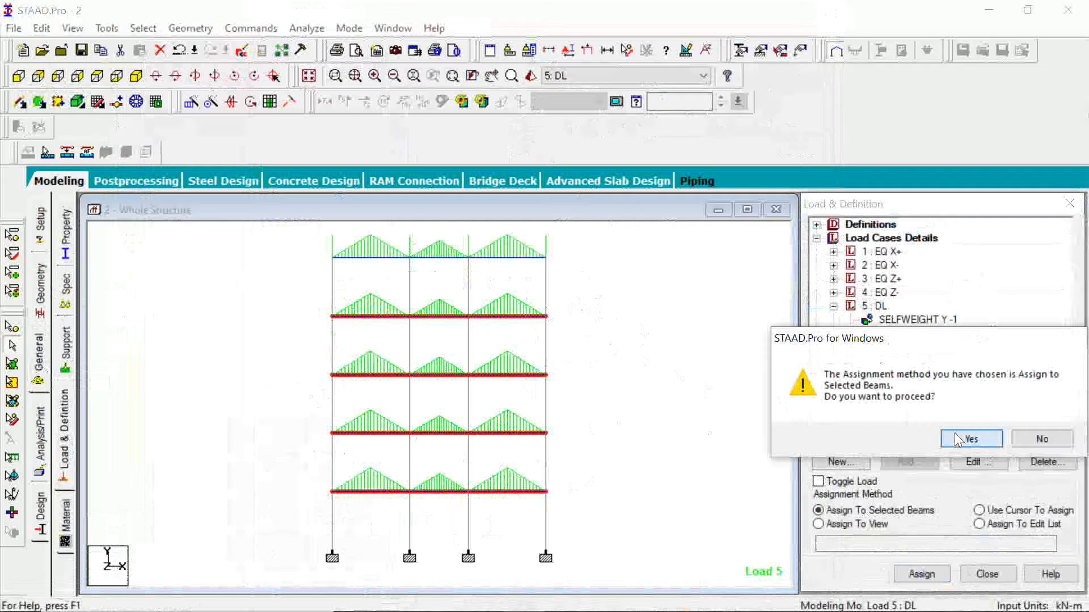
{"action": "left_click", "coordinate": [957, 440]}
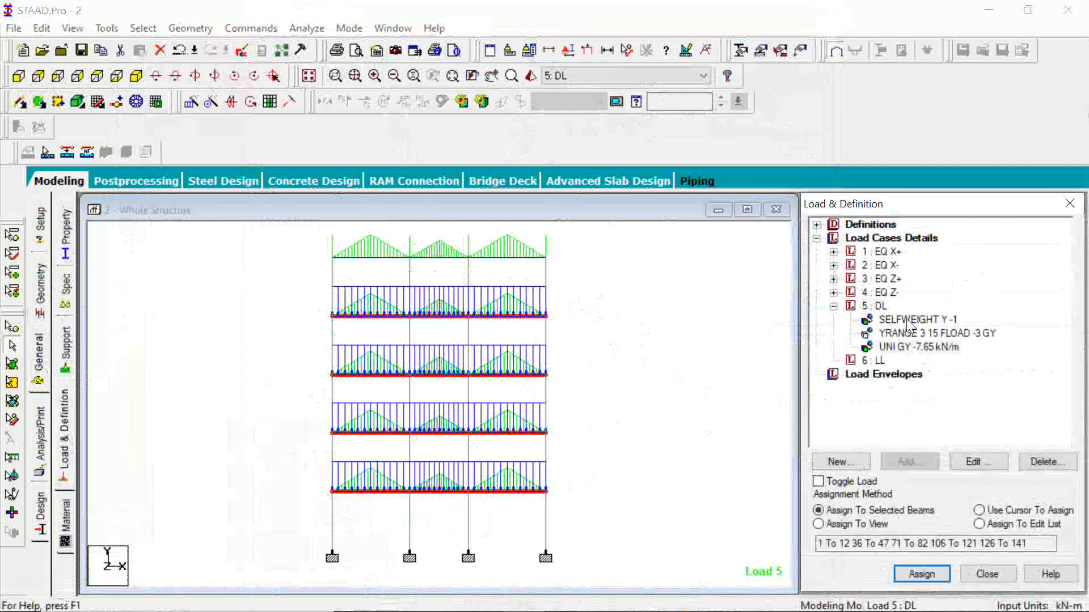
Start a new YRANGE floor load item for load case LL with a pressure of -2 kN/m2 in Global Y.
{"action": "left_click", "coordinate": [912, 333]}
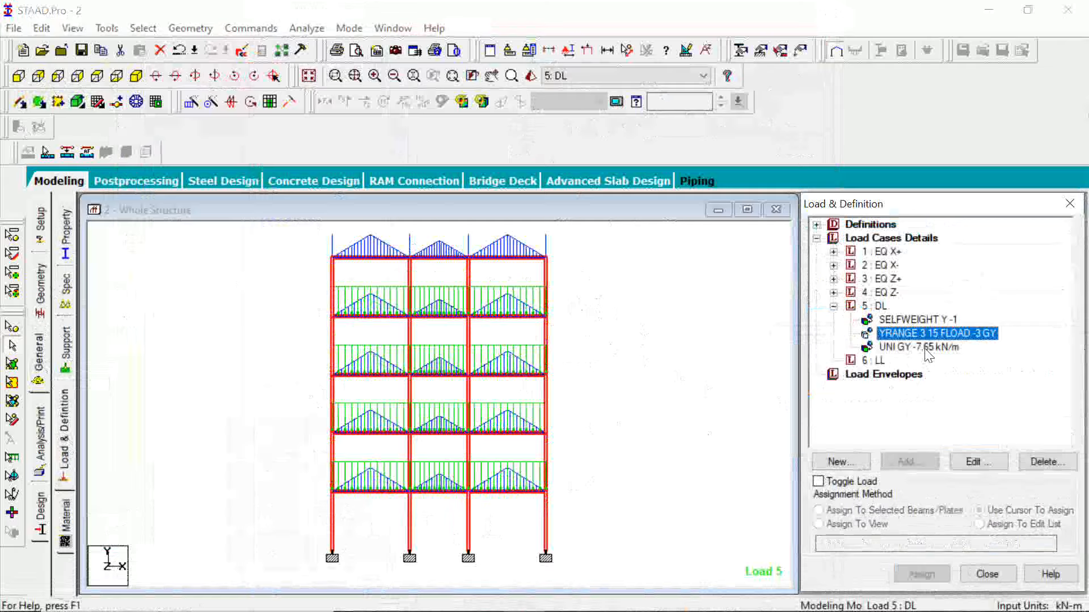
{"action": "left_click", "coordinate": [876, 361]}
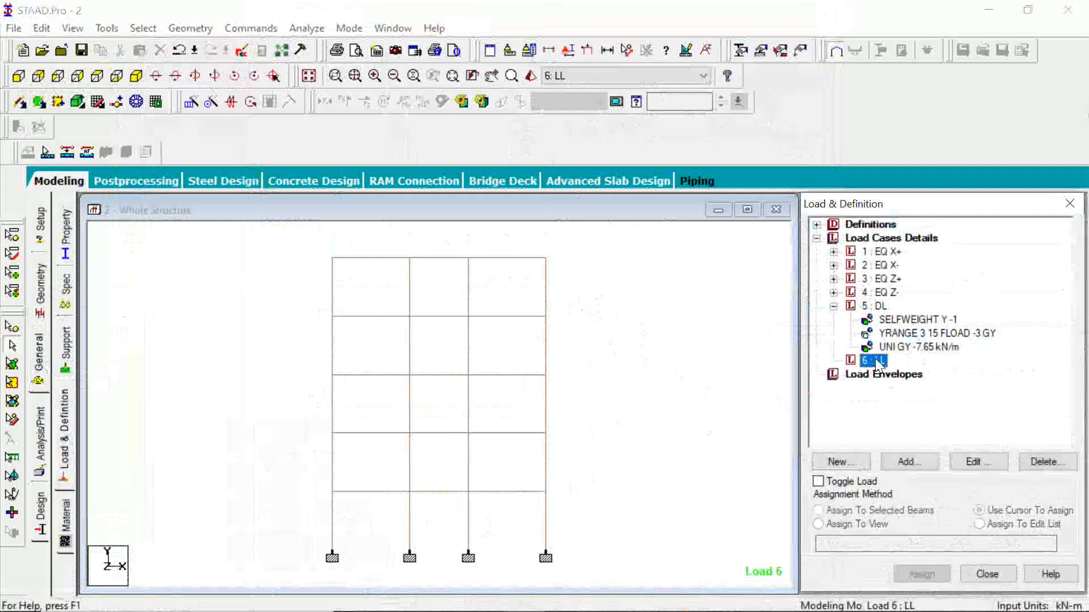
{"action": "left_click", "coordinate": [137, 77]}
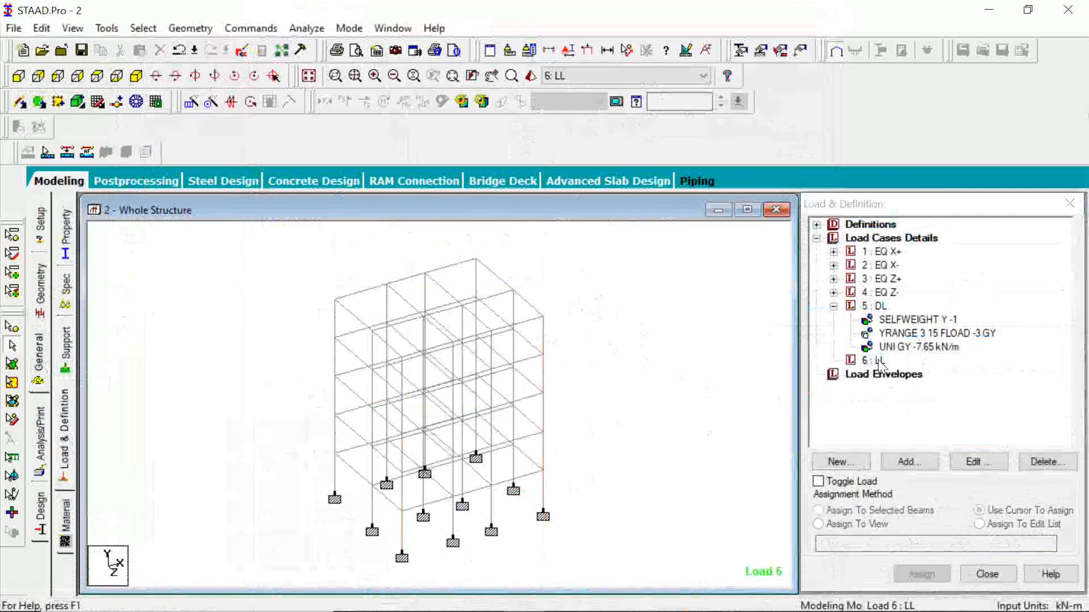
{"action": "left_click", "coordinate": [877, 361]}
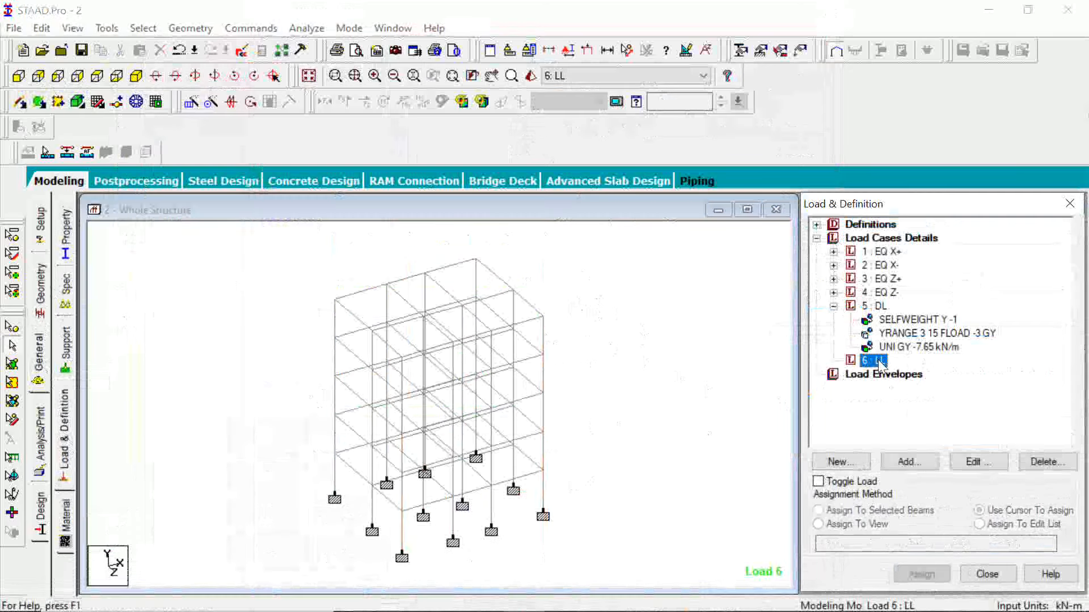
{"action": "left_click", "coordinate": [911, 468]}
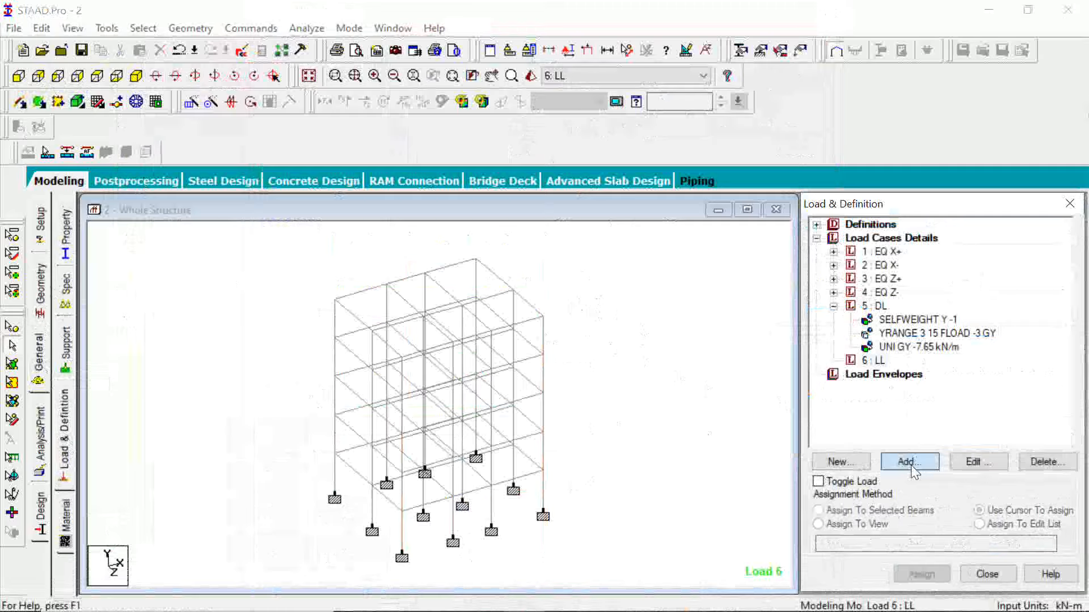
{"action": "type", "text": "-2"}
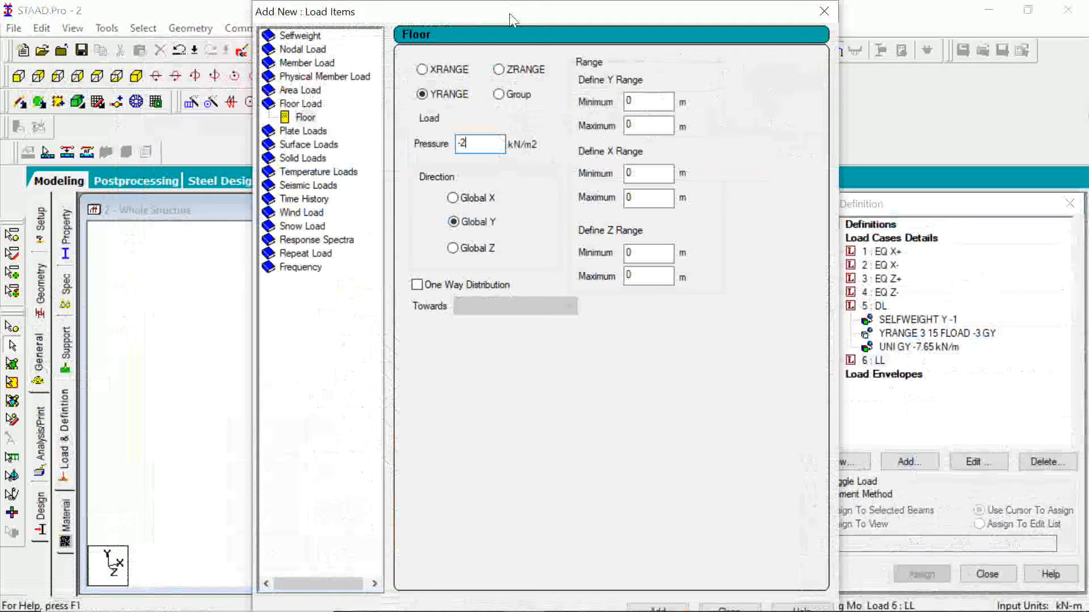
Set the floor load's Y range from a minimum of 3 m to a maximum of 15 m, accepting the auto save.
{"action": "left_click_drag", "start_coordinate": [509, 15], "coordinate": [795, 111]}
{"action": "double_click", "coordinate": [928, 199]}
{"action": "type", "text": "3"}
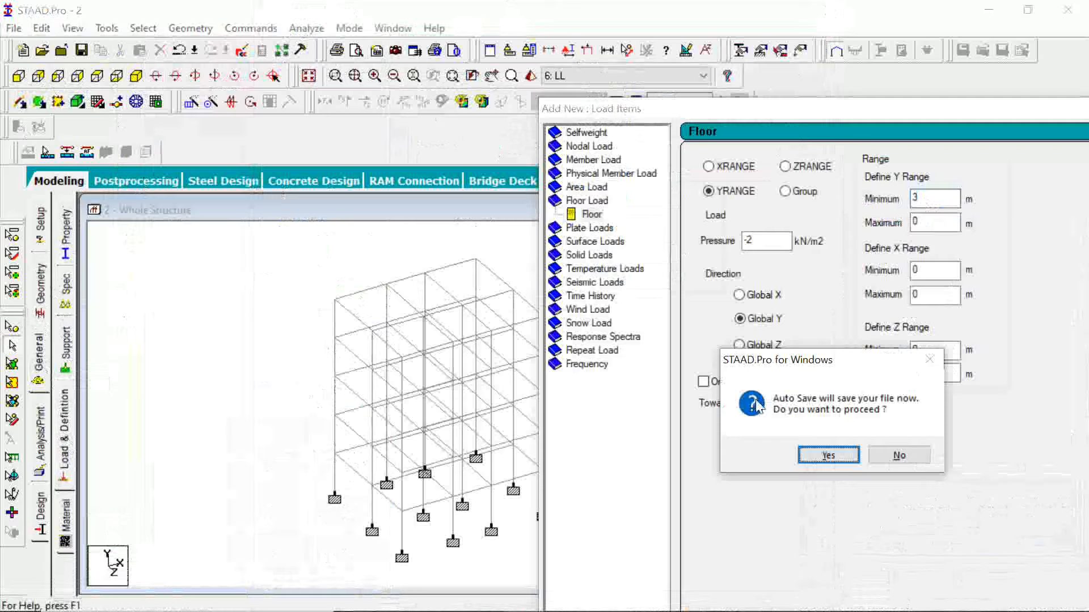
{"action": "left_click", "coordinate": [827, 456]}
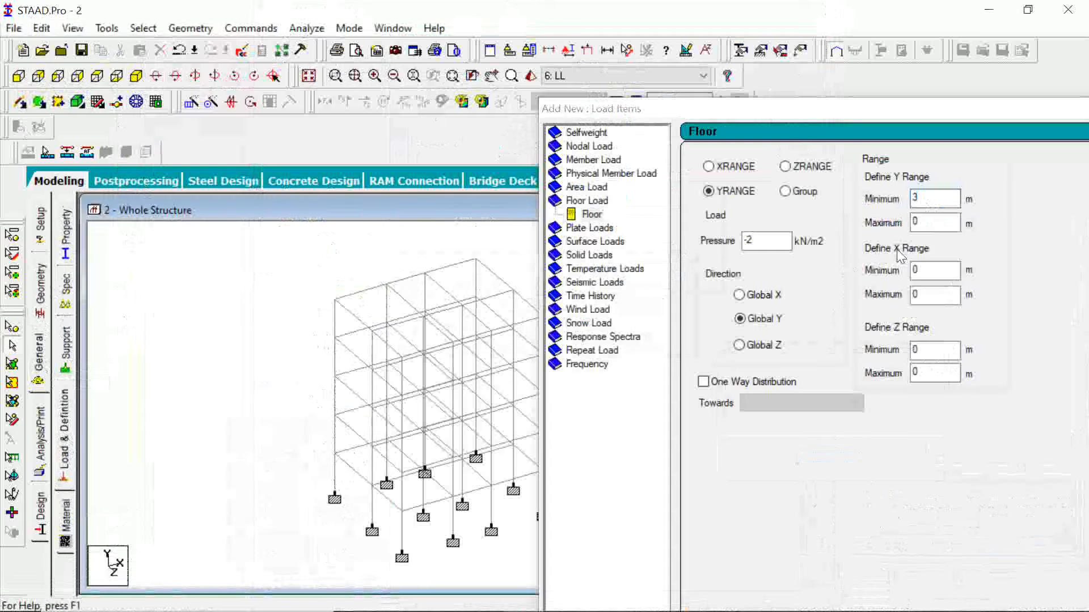
{"action": "double_click", "coordinate": [929, 226]}
{"action": "type", "text": "1"}
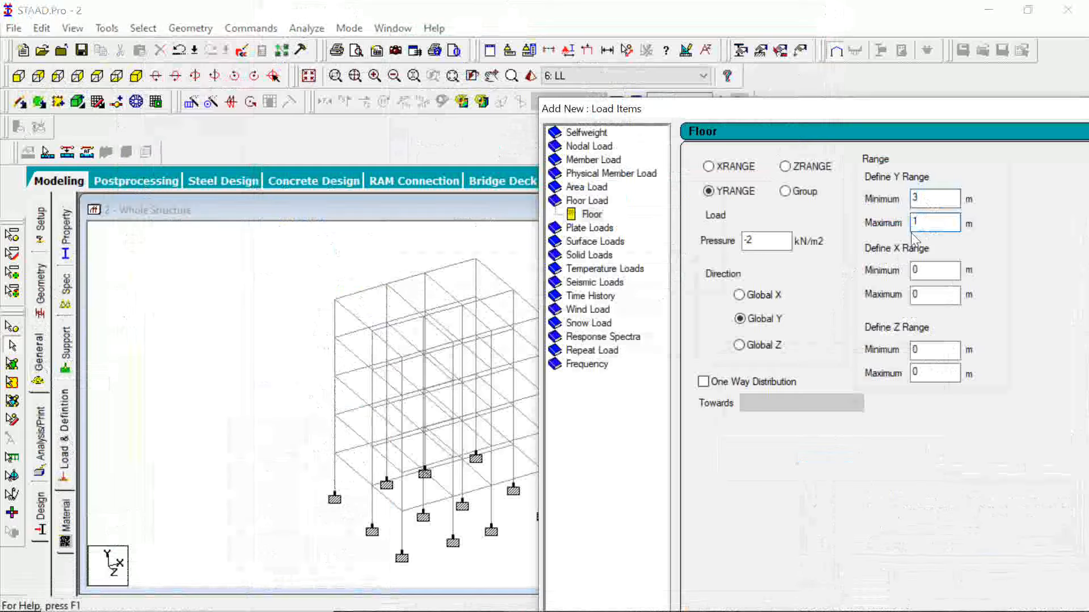
{"action": "type", "text": "5"}
{"action": "left_click_drag", "start_coordinate": [958, 113], "coordinate": [701, 31]}
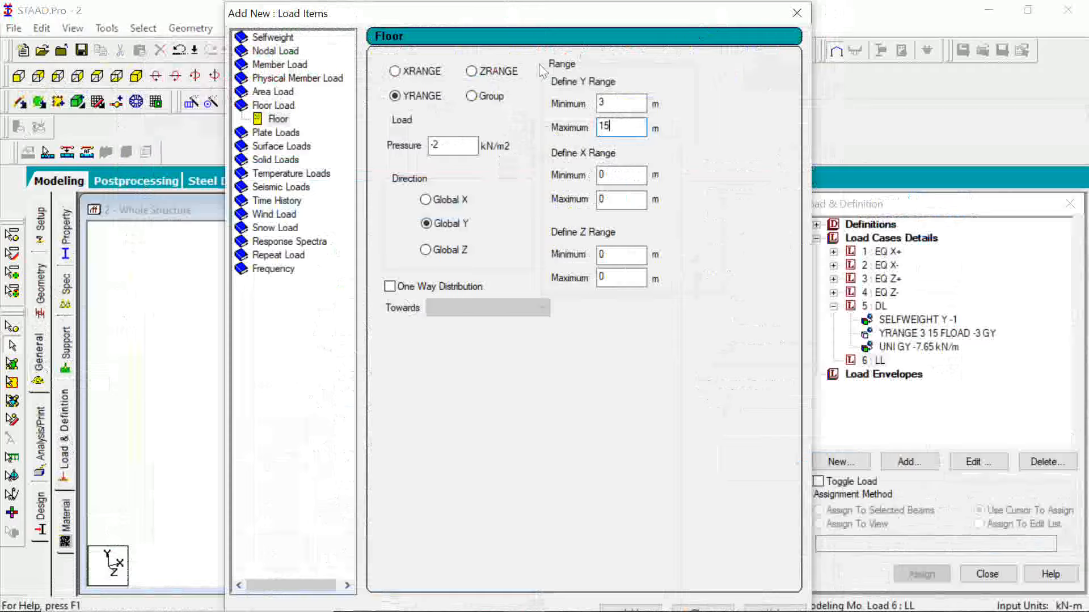
Add the -2 kN/m2 floor load to load case LL and close the load items dialog.
{"action": "left_click", "coordinate": [453, 149]}
{"action": "left_click_drag", "start_coordinate": [561, 20], "coordinate": [564, 18]}
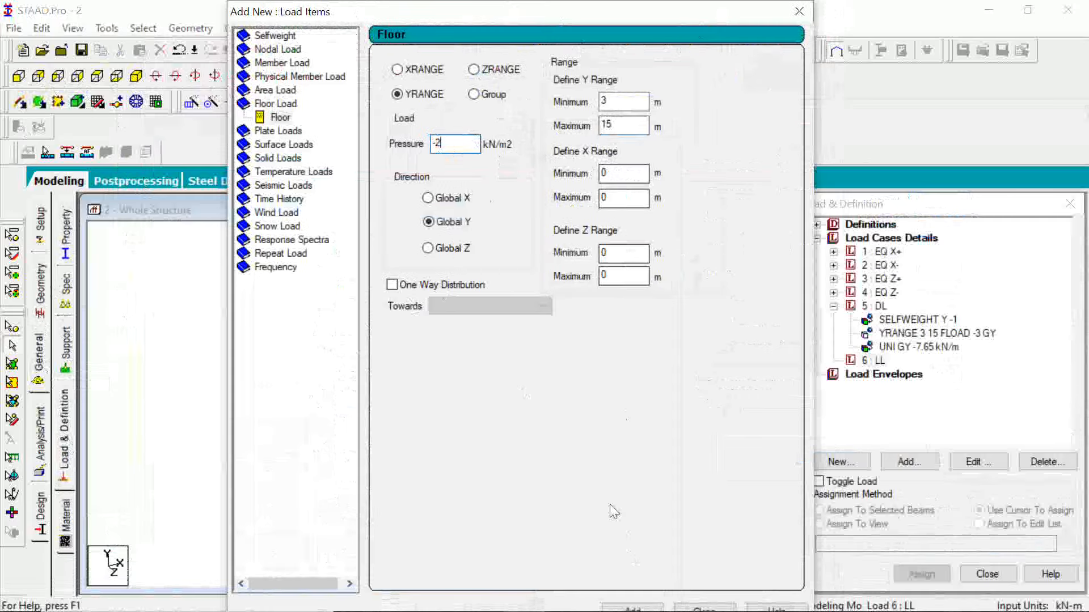
{"action": "left_click", "coordinate": [634, 608]}
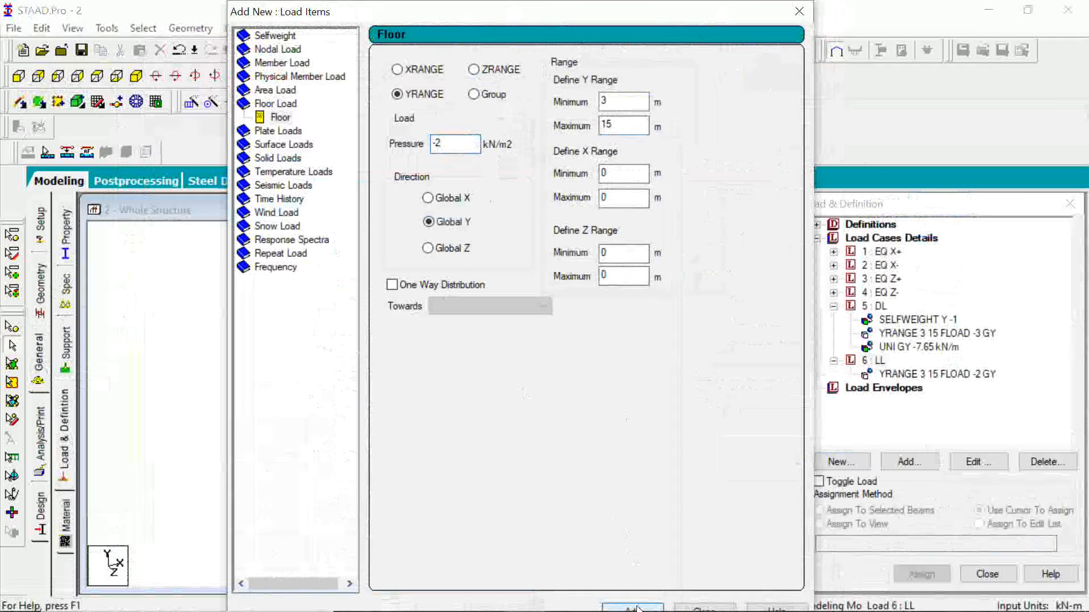
{"action": "left_click", "coordinate": [685, 611]}
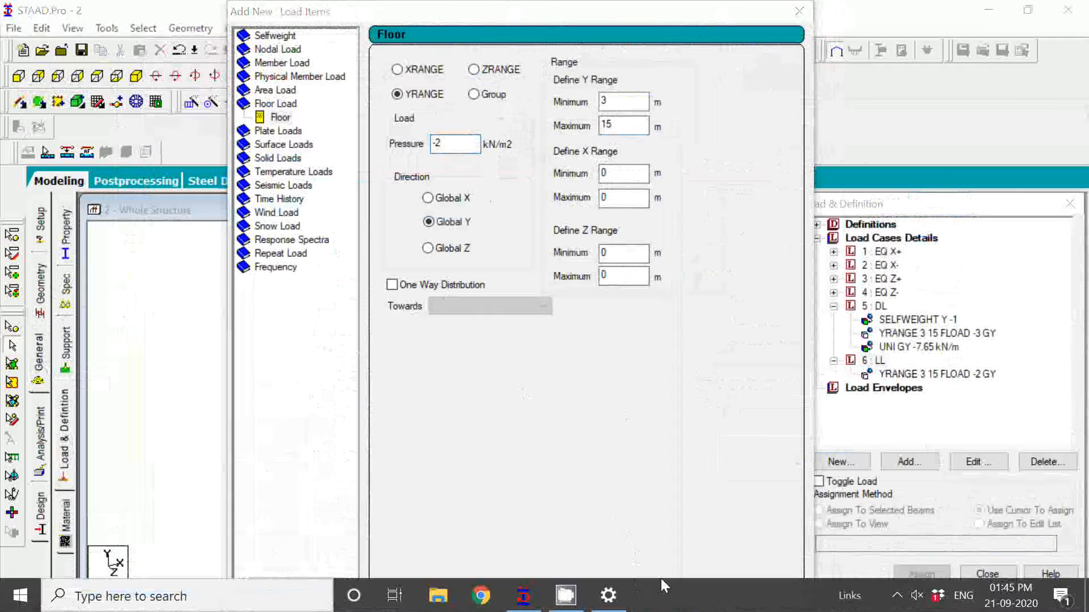
{"action": "left_click", "coordinate": [681, 456]}
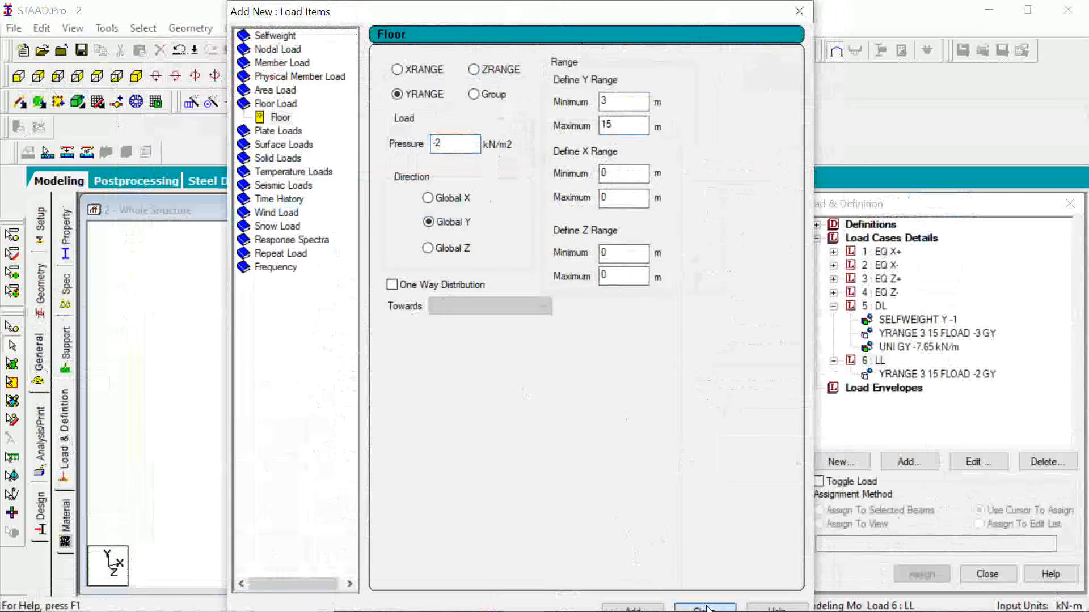
{"action": "left_click", "coordinate": [706, 608]}
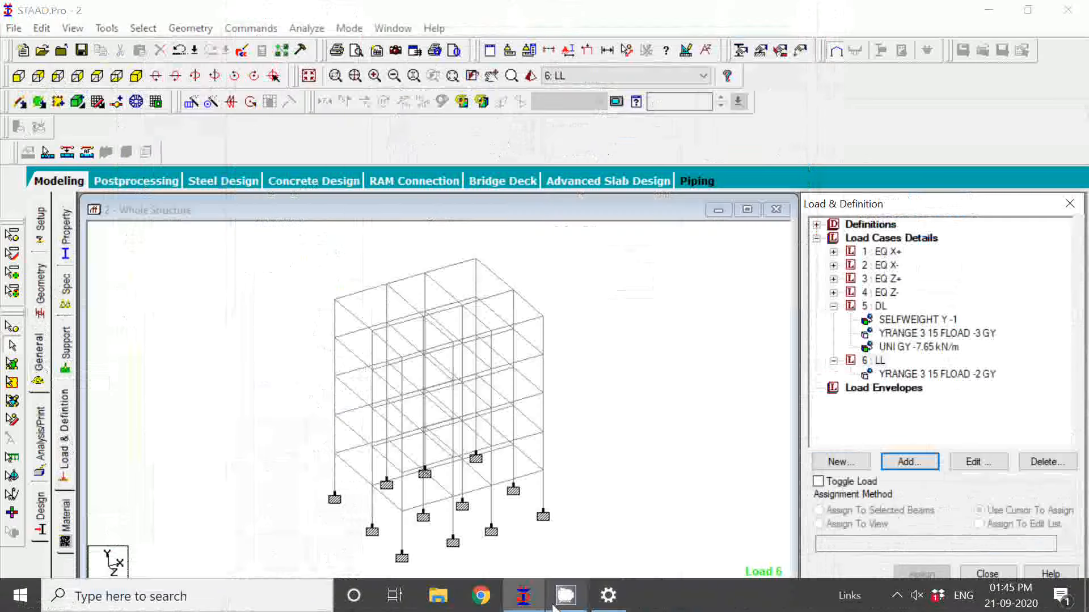
{"action": "left_click", "coordinate": [896, 596]}
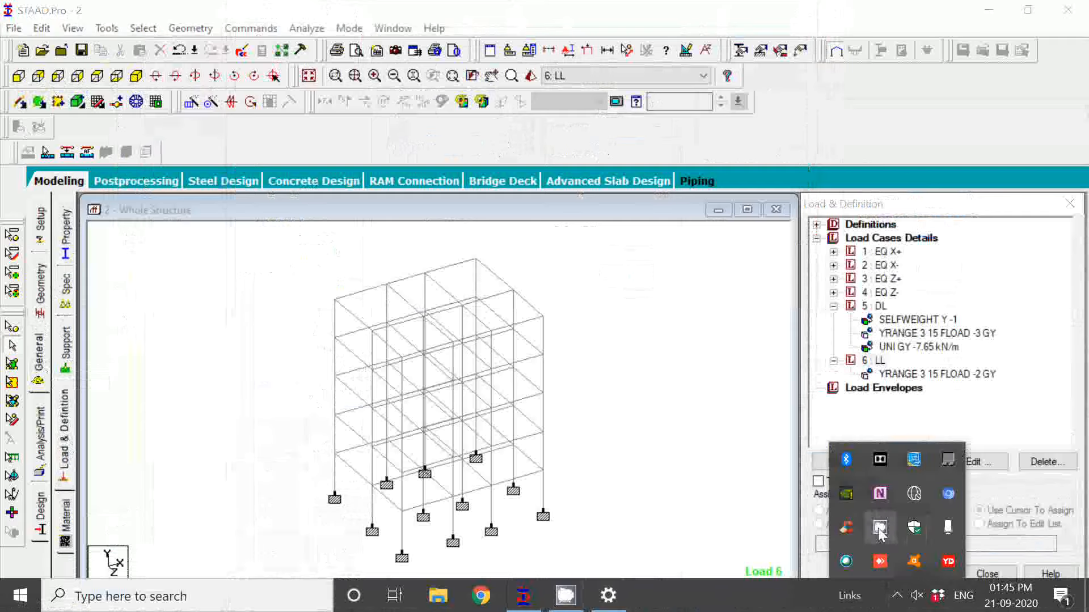
{"action": "left_click", "coordinate": [878, 529]}
{"action": "left_click", "coordinate": [215, 126]}
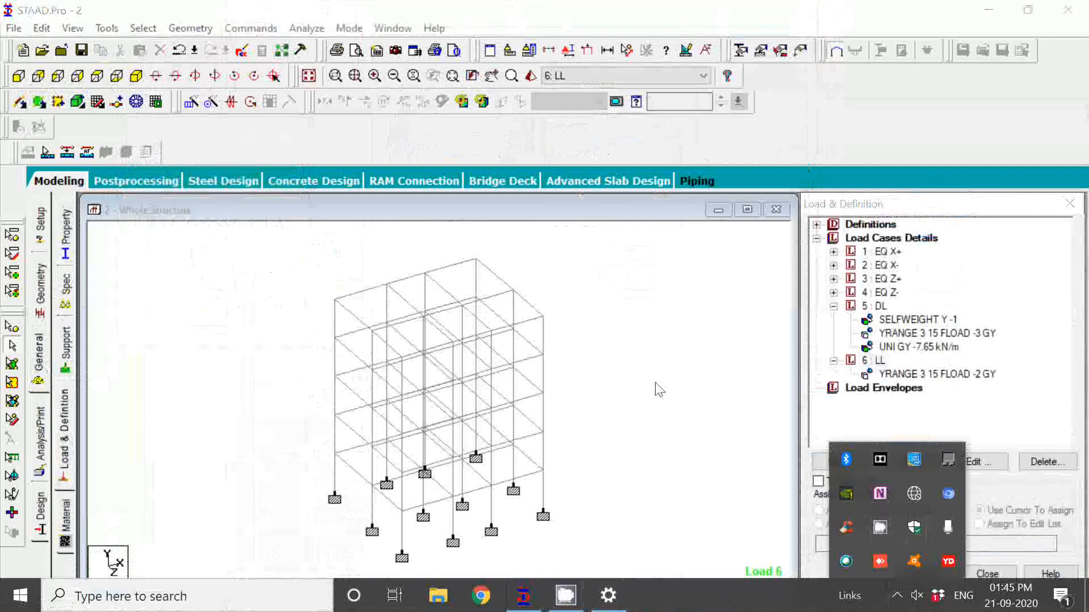
{"action": "left_click", "coordinate": [727, 444]}
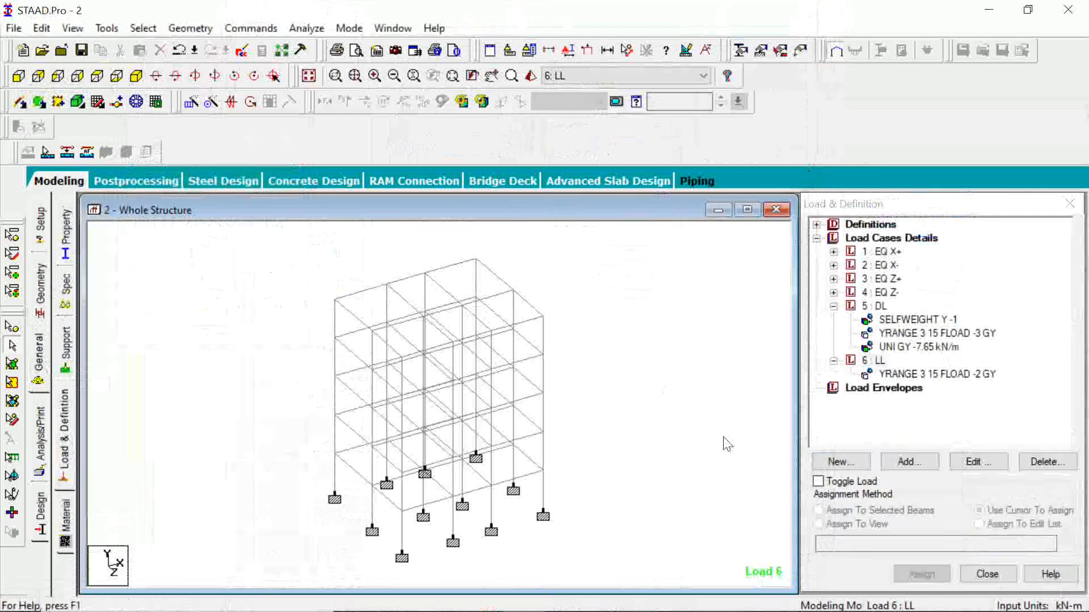